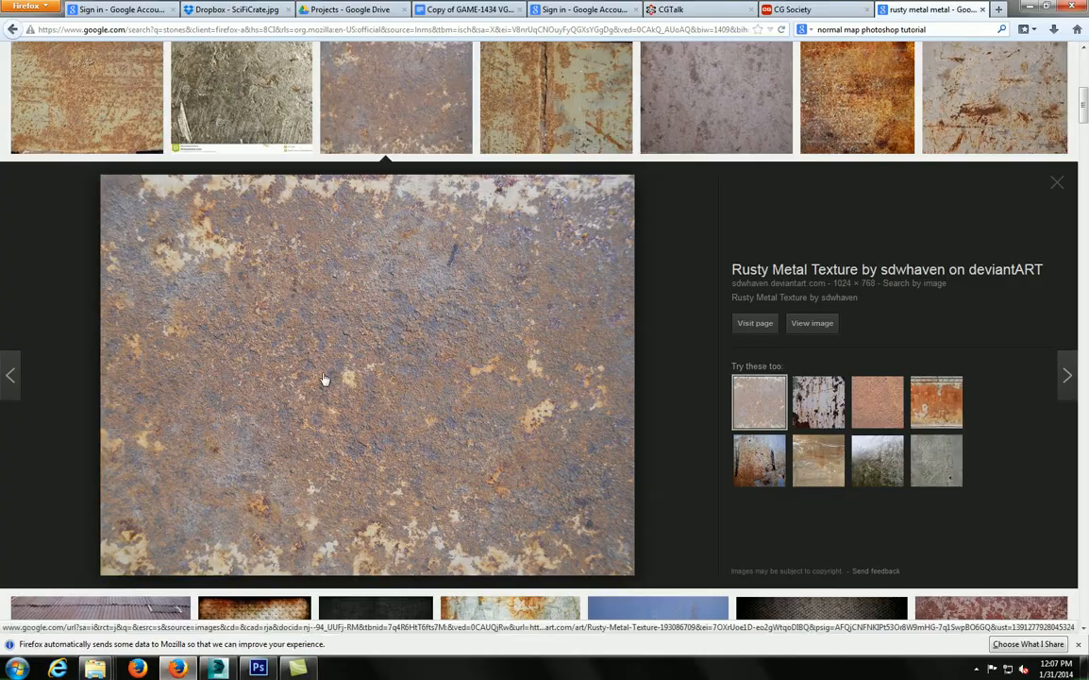
# - Switch from the browser to Photoshop and bring up the CrateLow_01.jpg document
pyautogui.click(326, 8)
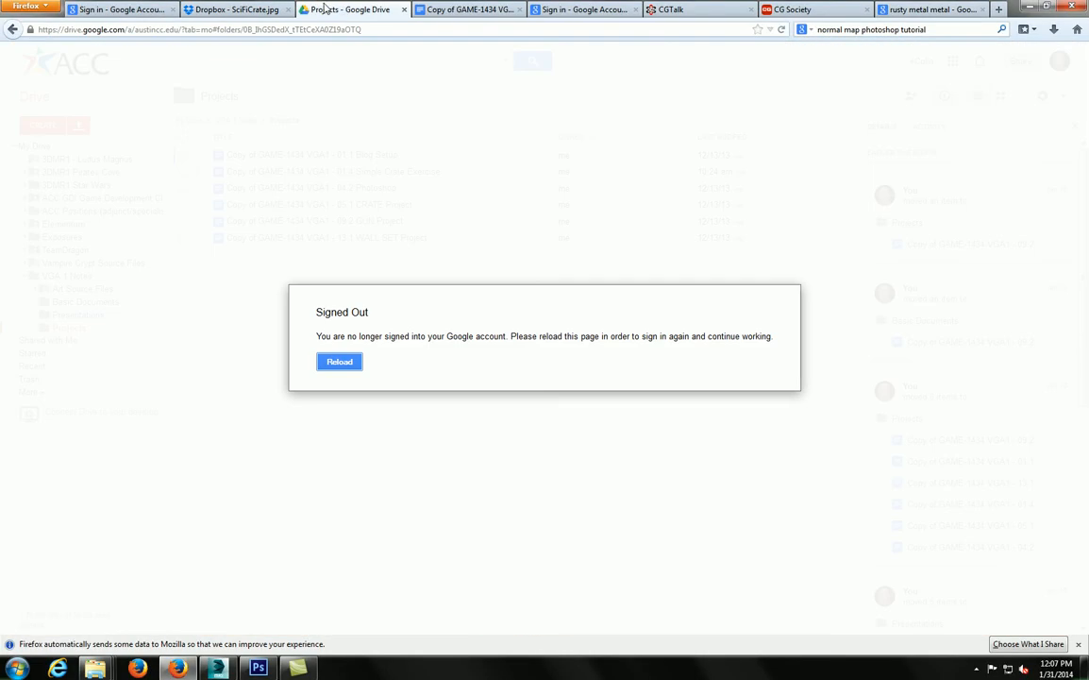
pyautogui.click(450, 11)
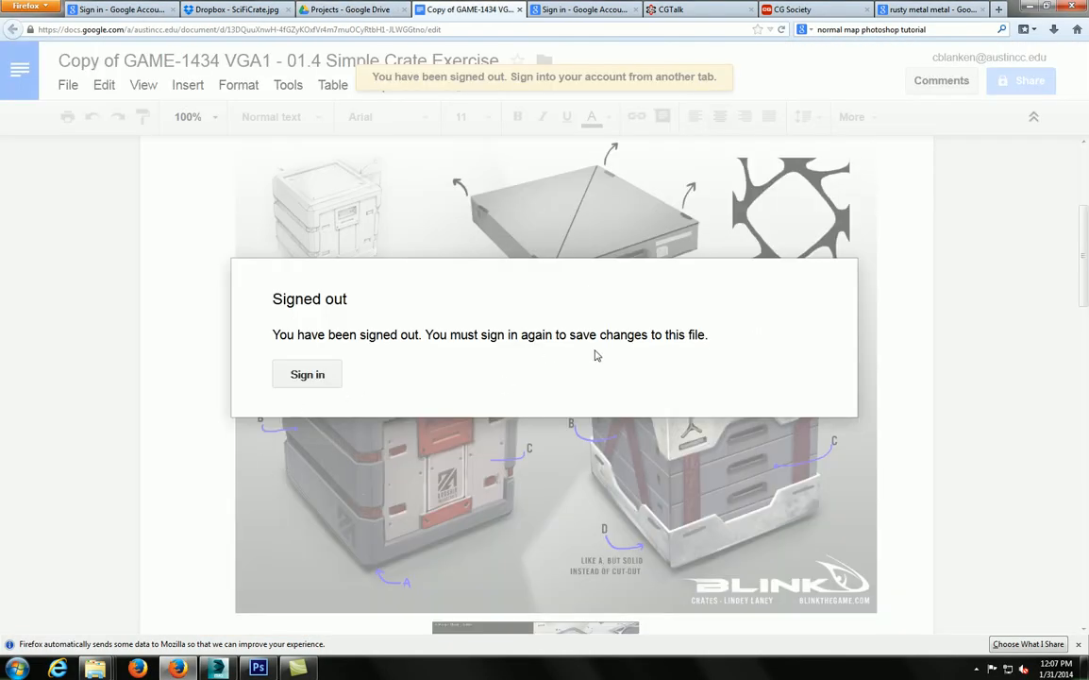
pyautogui.click(1025, 8)
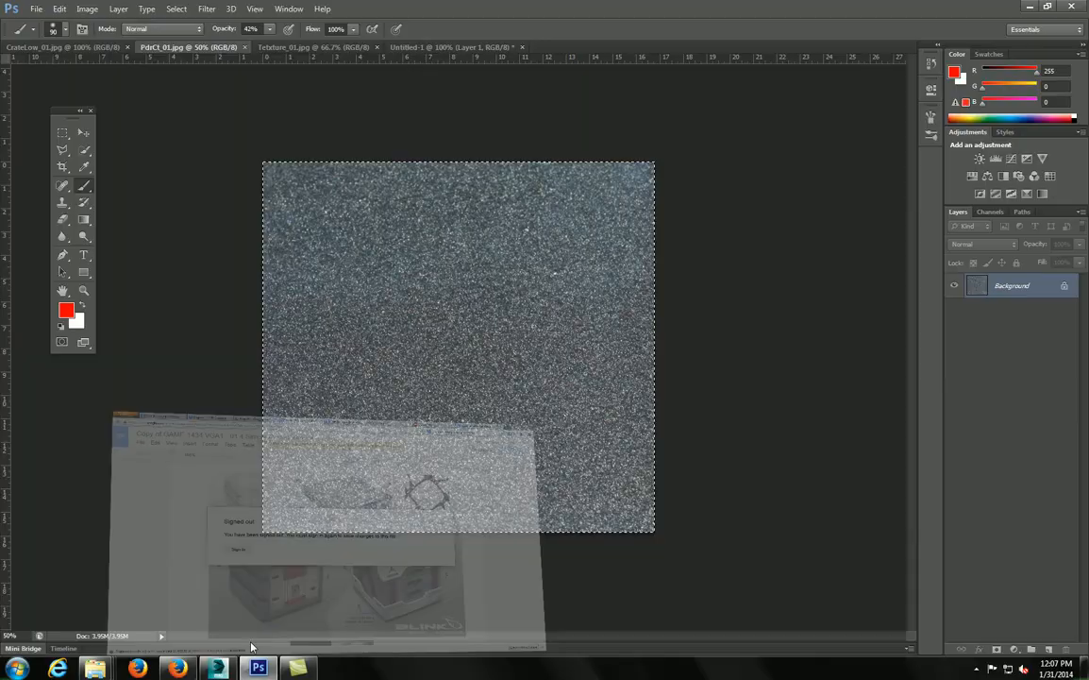
pyautogui.click(45, 48)
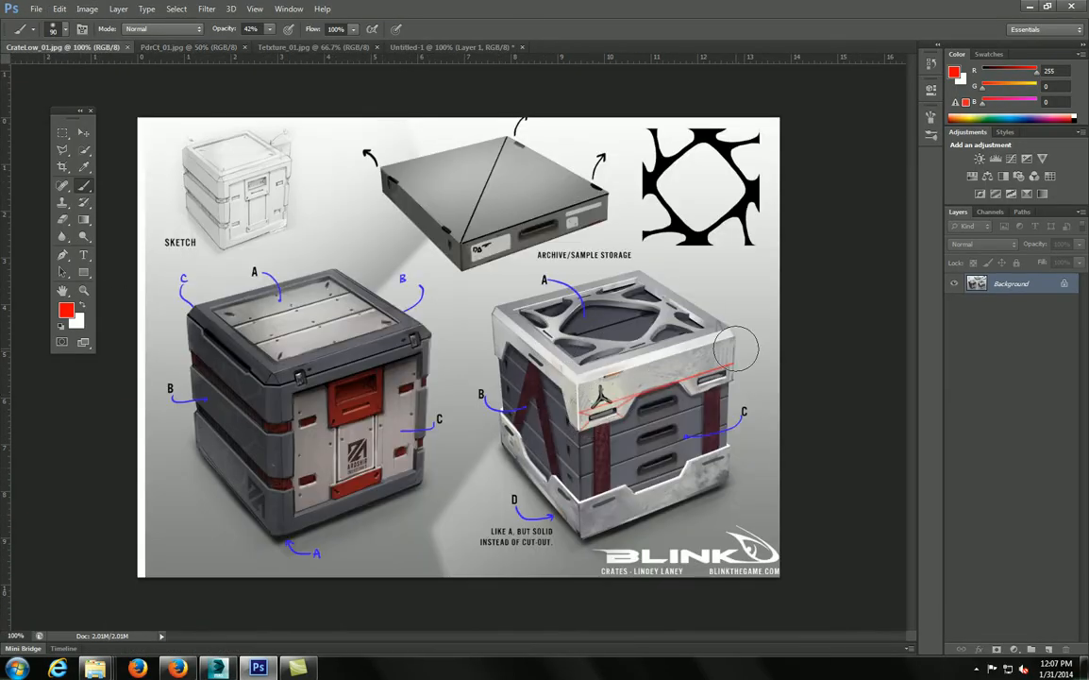
# - Outline the front corner section of the white crate with the Polygonal Lasso and turn the selection into a layer mask
pyautogui.press('v')
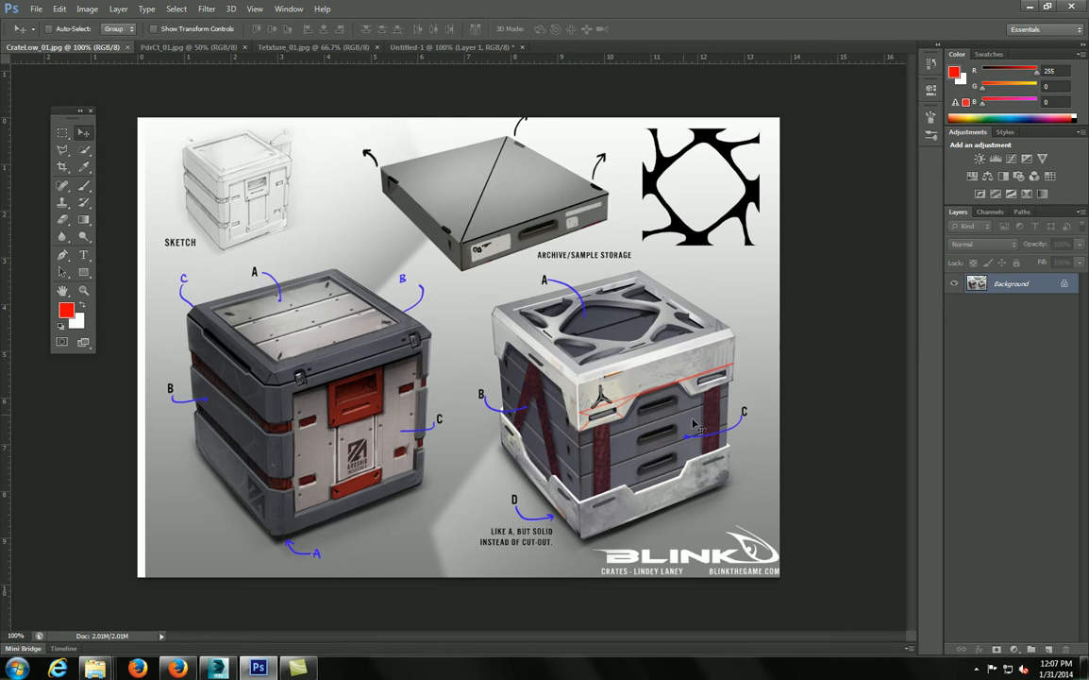
pyautogui.press('l')
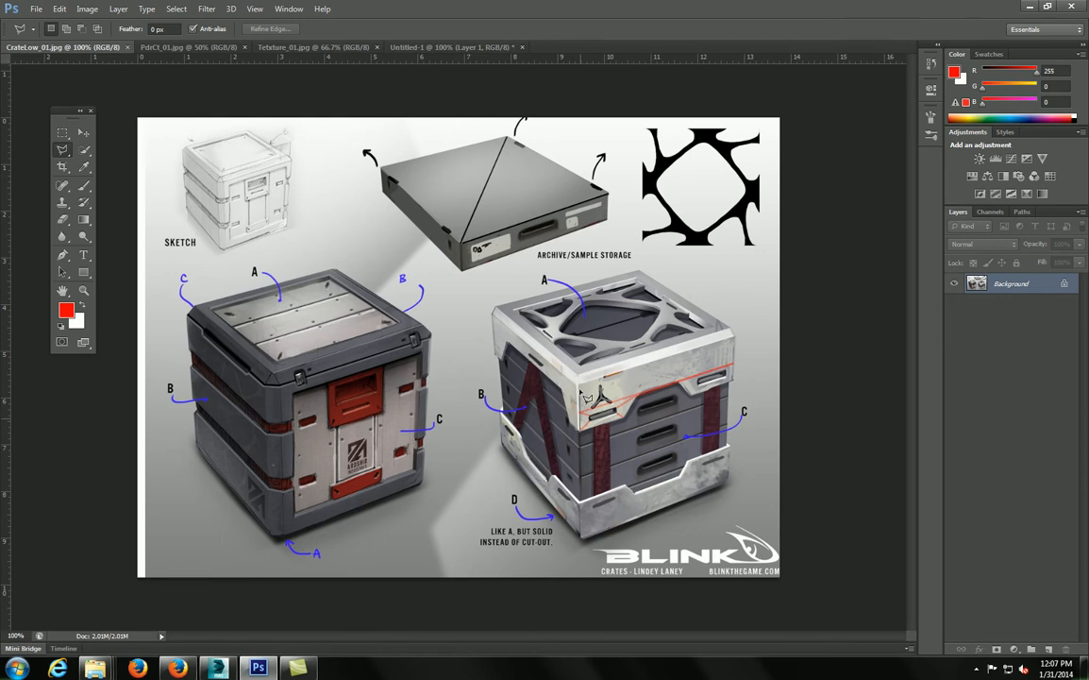
pyautogui.click(604, 319)
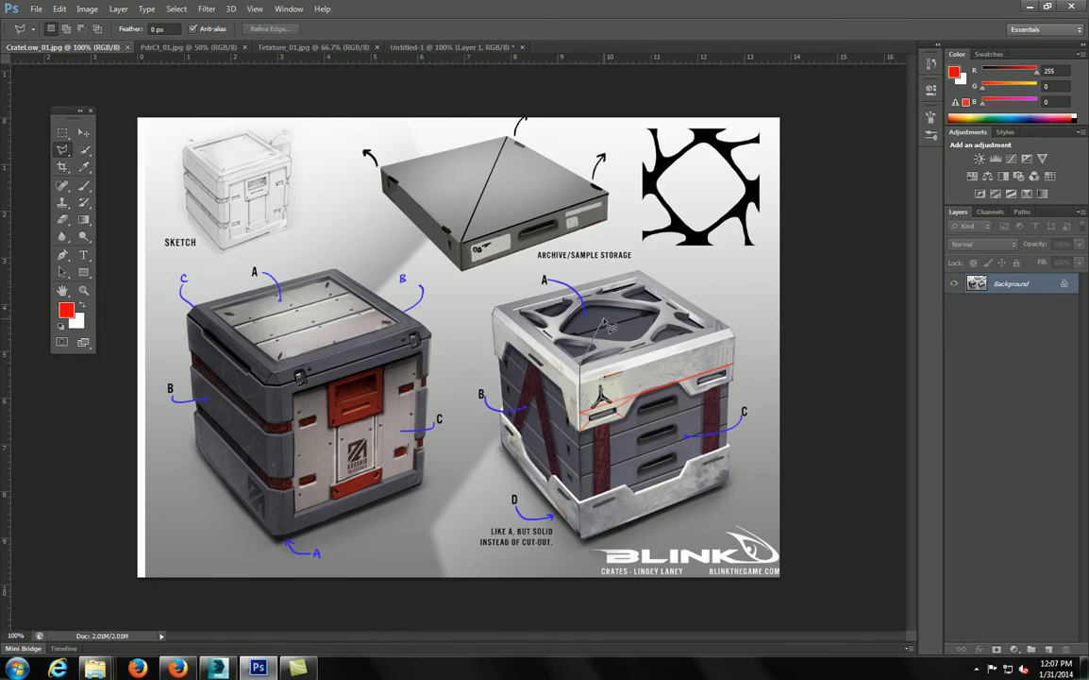
pyautogui.click(655, 355)
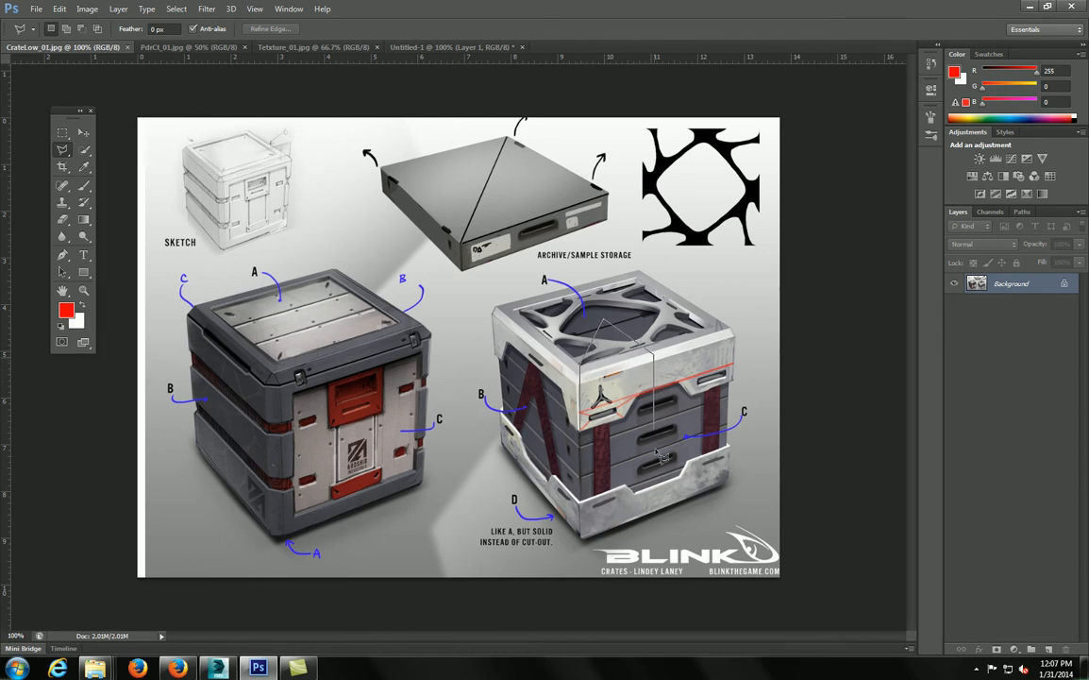
pyautogui.click(654, 522)
pyautogui.click(583, 536)
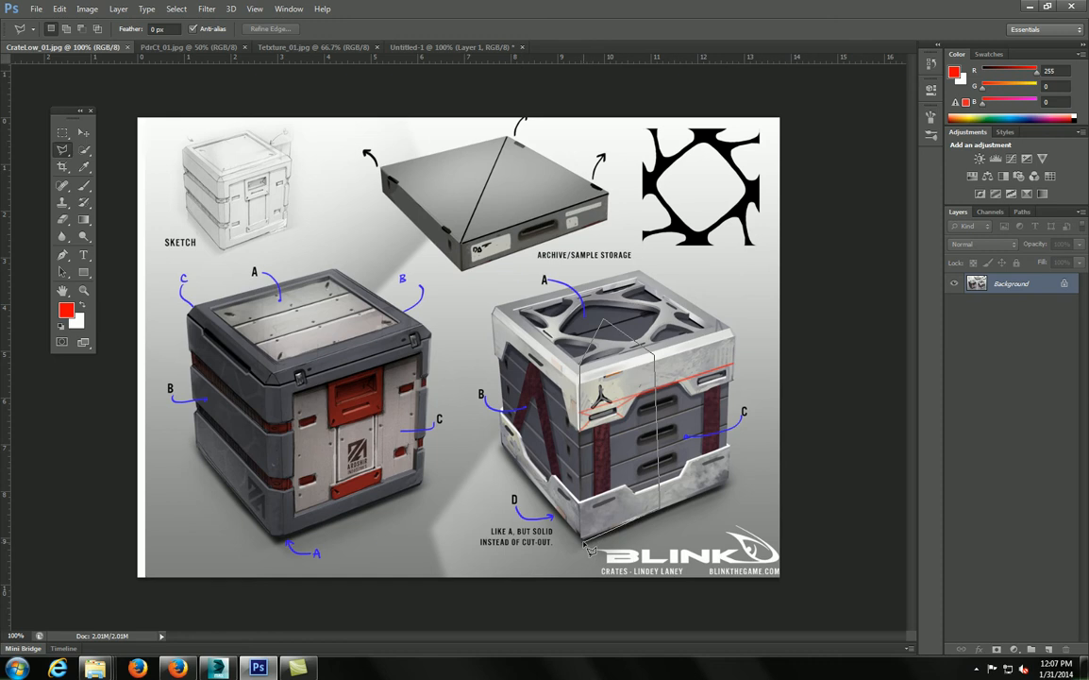
pyautogui.doubleClick(587, 437)
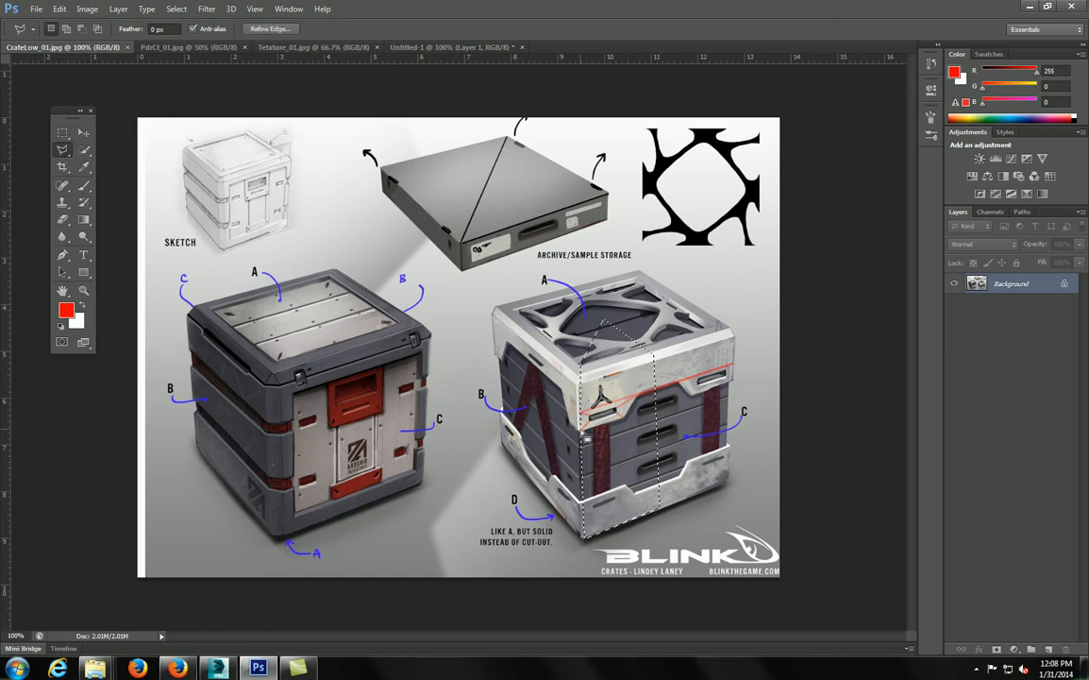
pyautogui.click(997, 651)
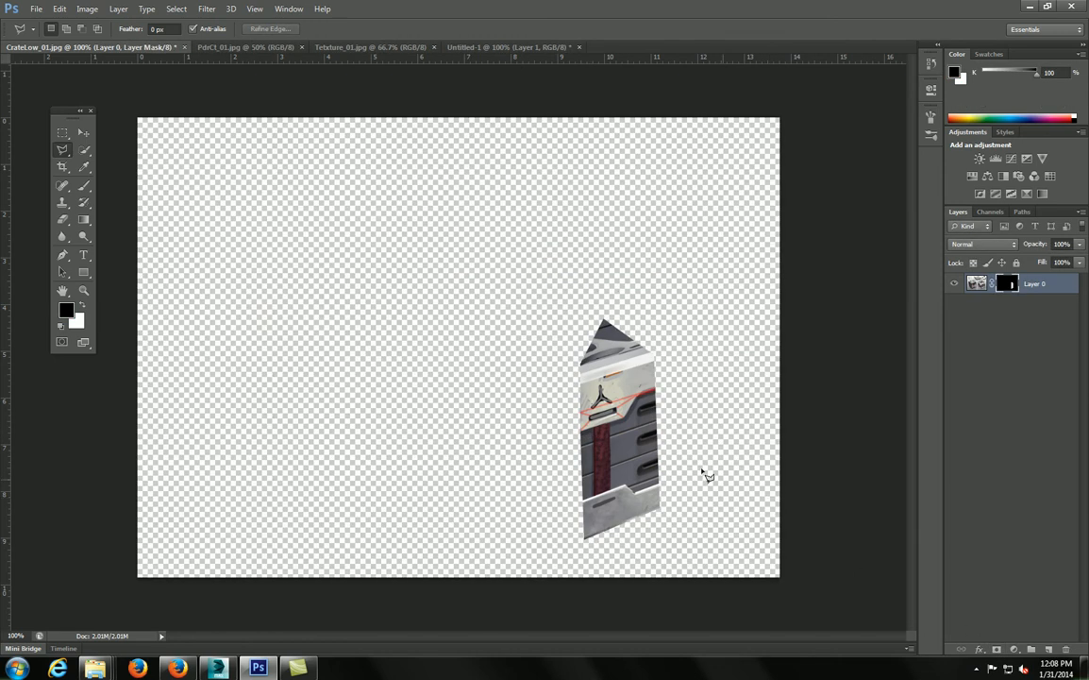
# - Display Layer 0's mask by itself on the canvas
pyautogui.hotkey('ctrl', '+')
pyautogui.hotkey('ctrl', '+')
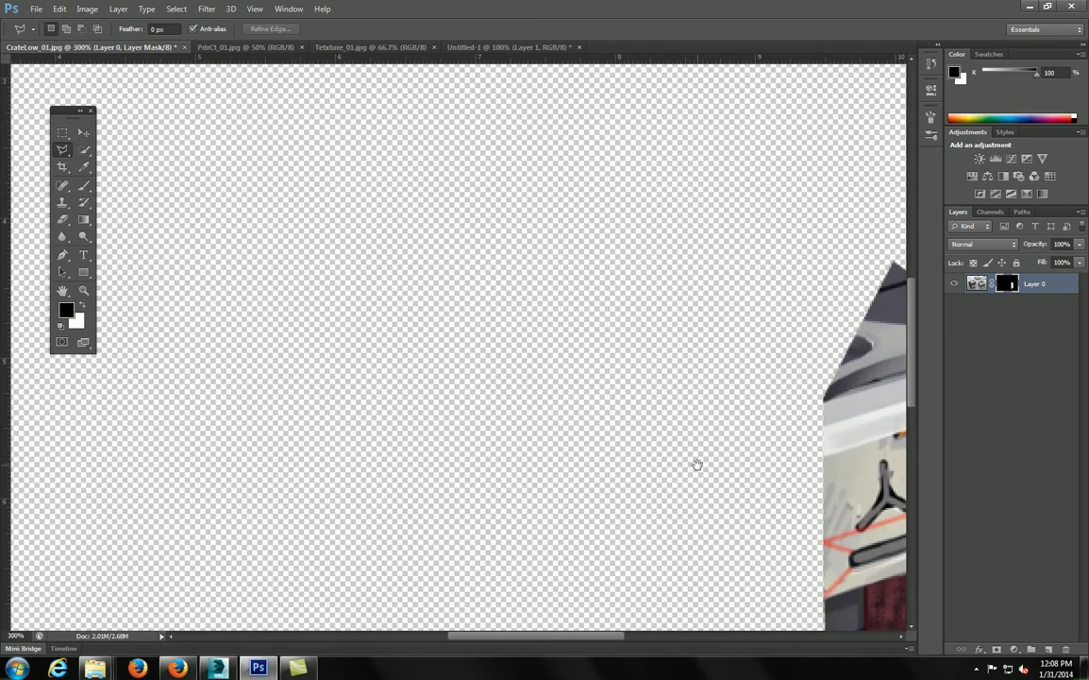
pyautogui.moveTo(697, 465); pyautogui.dragTo(282, 262)
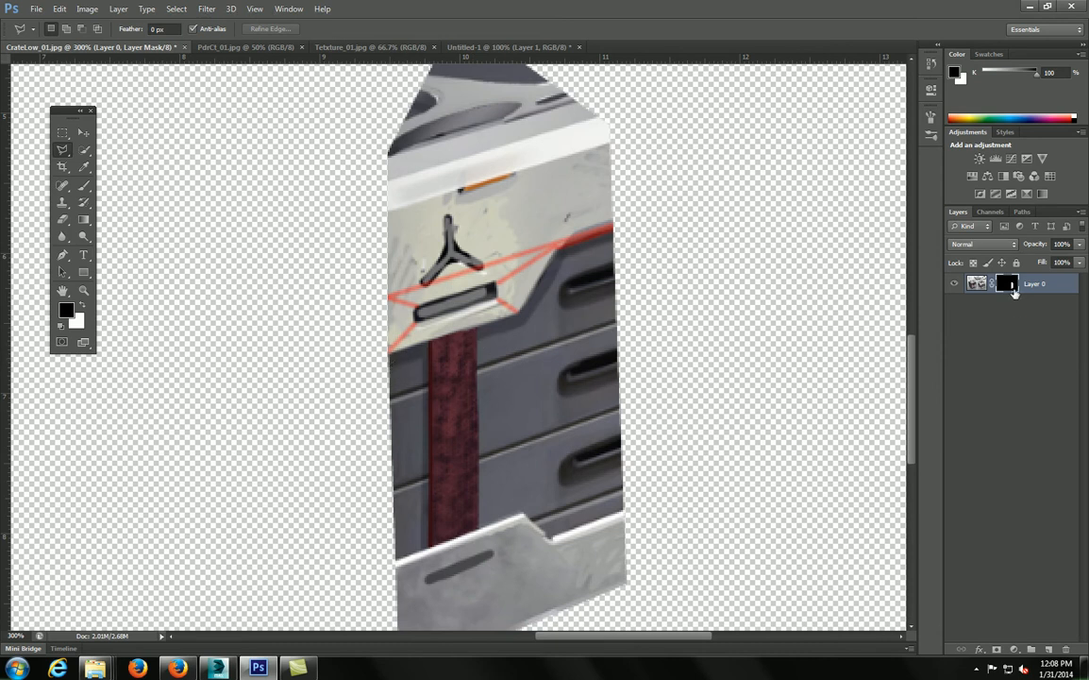
pyautogui.keyDown('alt'); pyautogui.click(1011, 289); pyautogui.keyUp('alt')
# - Fill a polygonal selection around the lower part of the white mask shape with black, and clear the selection
pyautogui.moveTo(407, 445); pyautogui.dragTo(407, 368)
pyautogui.click(597, 188)
pyautogui.click(337, 260)
pyautogui.scroll(-2, 383, 602)
pyautogui.click(366, 567)
pyautogui.click(807, 476)
pyautogui.click(623, 90)
pyautogui.click(610, 107)
pyautogui.click(85, 151)
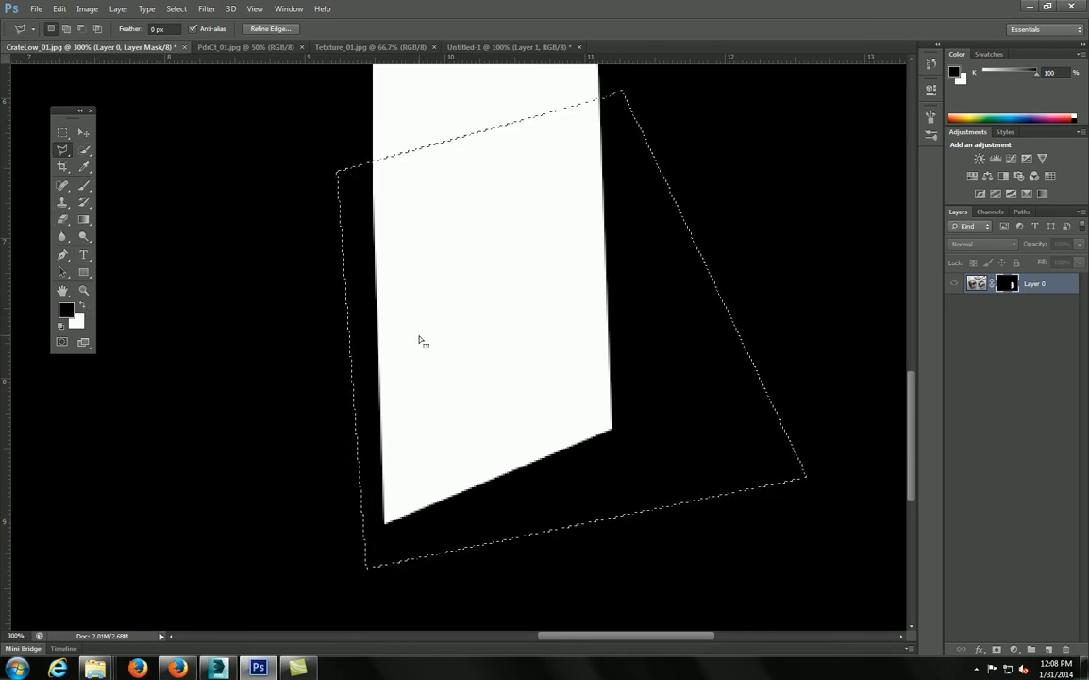
pyautogui.hotkey('alt', 'BackSpace')
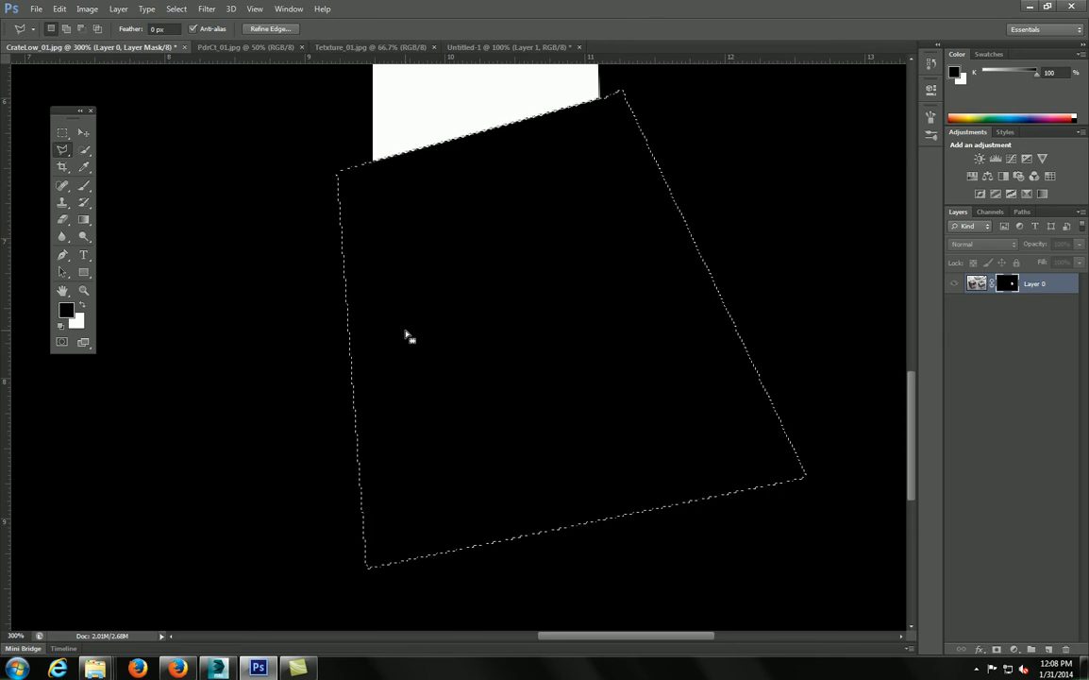
pyautogui.press('m')
pyautogui.hotkey('ctrl', 'd')
# - Return from the mask view to the layer image and disable Layer 0's mask to show the whole crate
pyautogui.moveTo(504, 139); pyautogui.dragTo(528, 416)
pyautogui.keyDown('alt'); pyautogui.click(1010, 283); pyautogui.keyUp('alt')
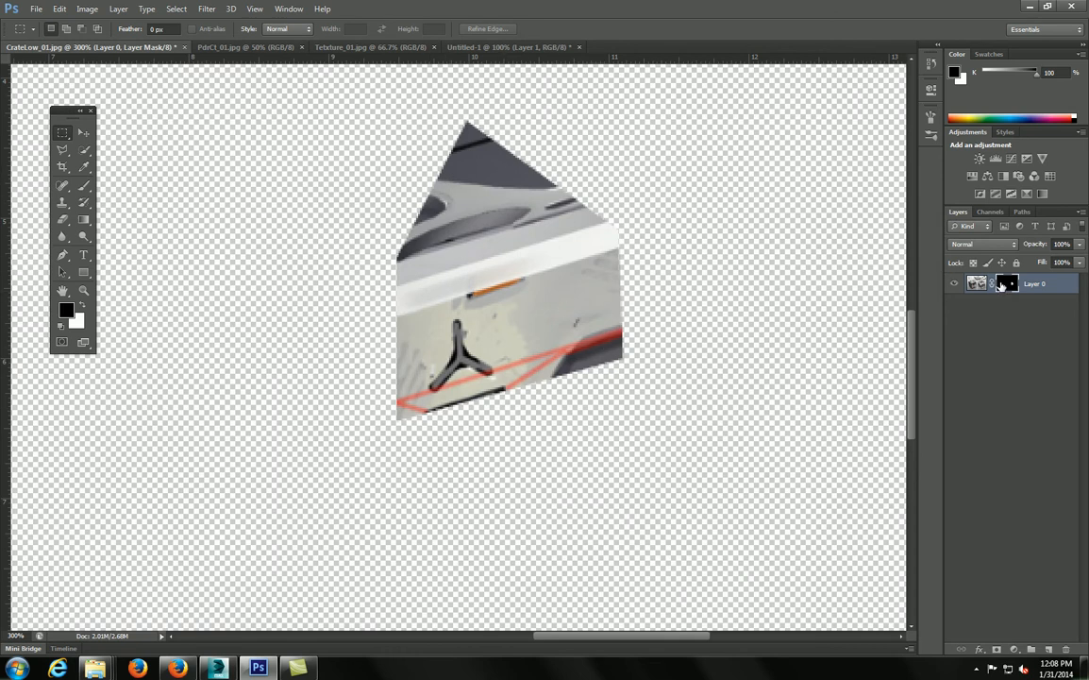
pyautogui.keyDown('shift'); pyautogui.click(1005, 284); pyautogui.keyUp('shift')
pyautogui.moveTo(416, 356); pyautogui.dragTo(395, 383)
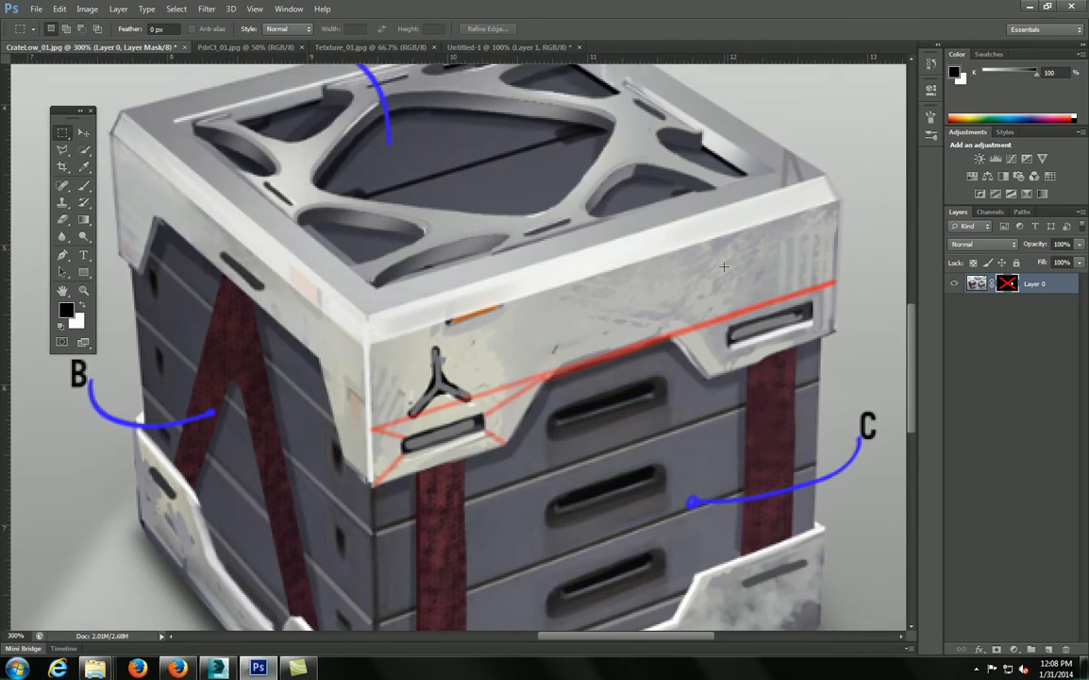
pyautogui.moveTo(480, 377); pyautogui.dragTo(502, 248)
pyautogui.moveTo(488, 423); pyautogui.dragTo(518, 473)
# - Look through the open texture documents PdrCt_01.jpg, Tetxture_01.jpg and the untitled rust texture
pyautogui.click(258, 667)
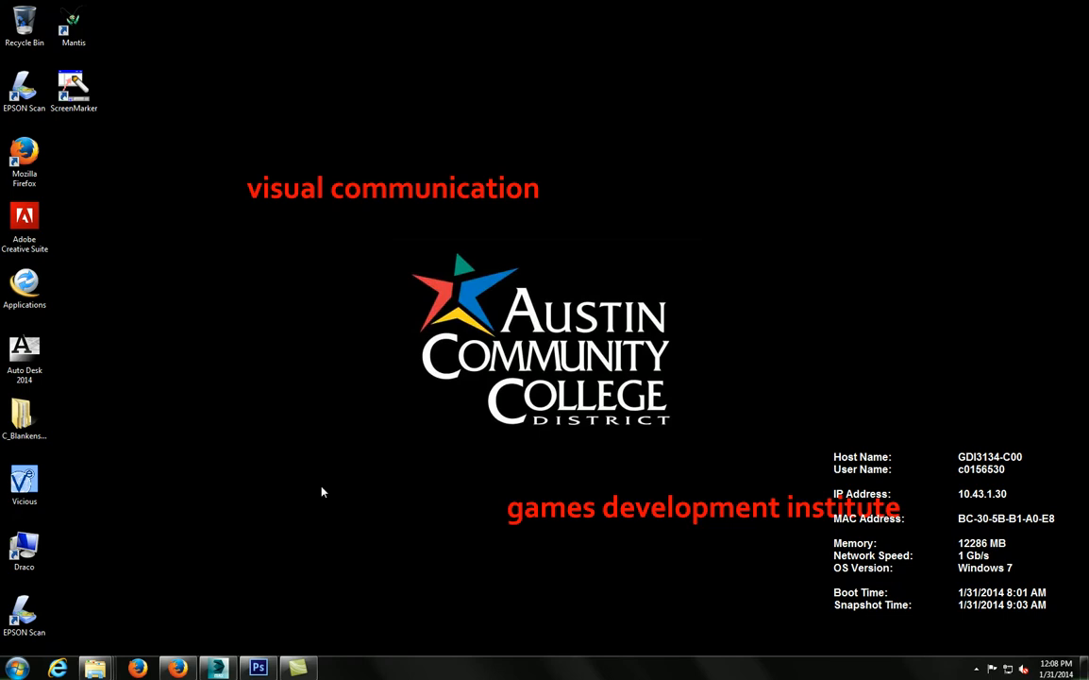
pyautogui.click(259, 668)
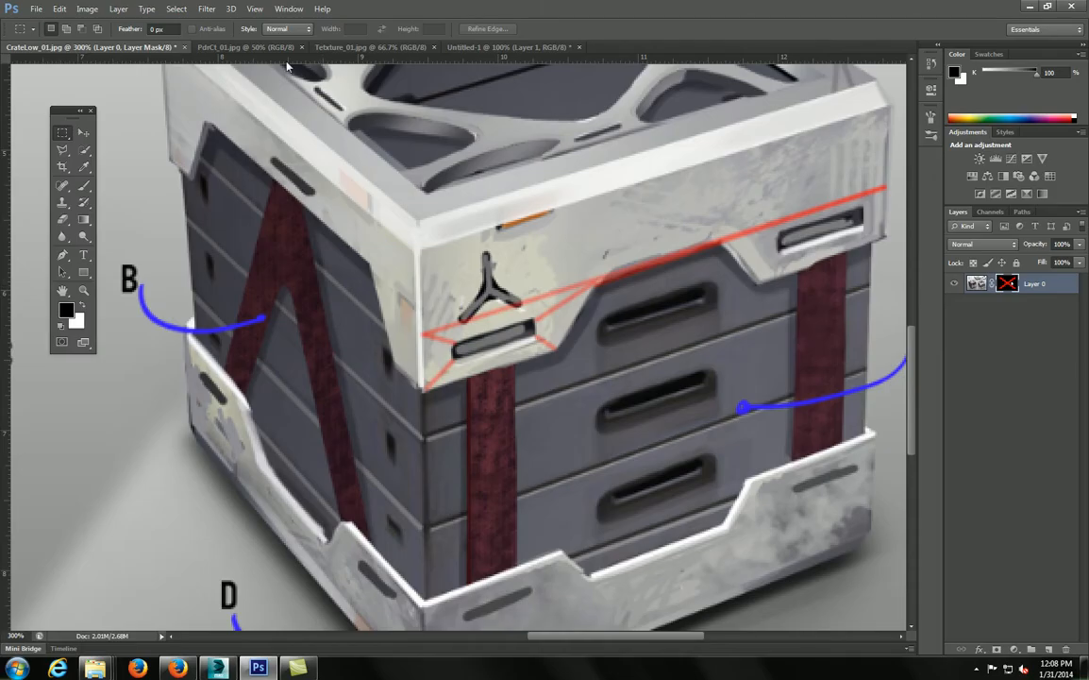
pyautogui.click(250, 47)
pyautogui.click(371, 47)
pyautogui.click(486, 49)
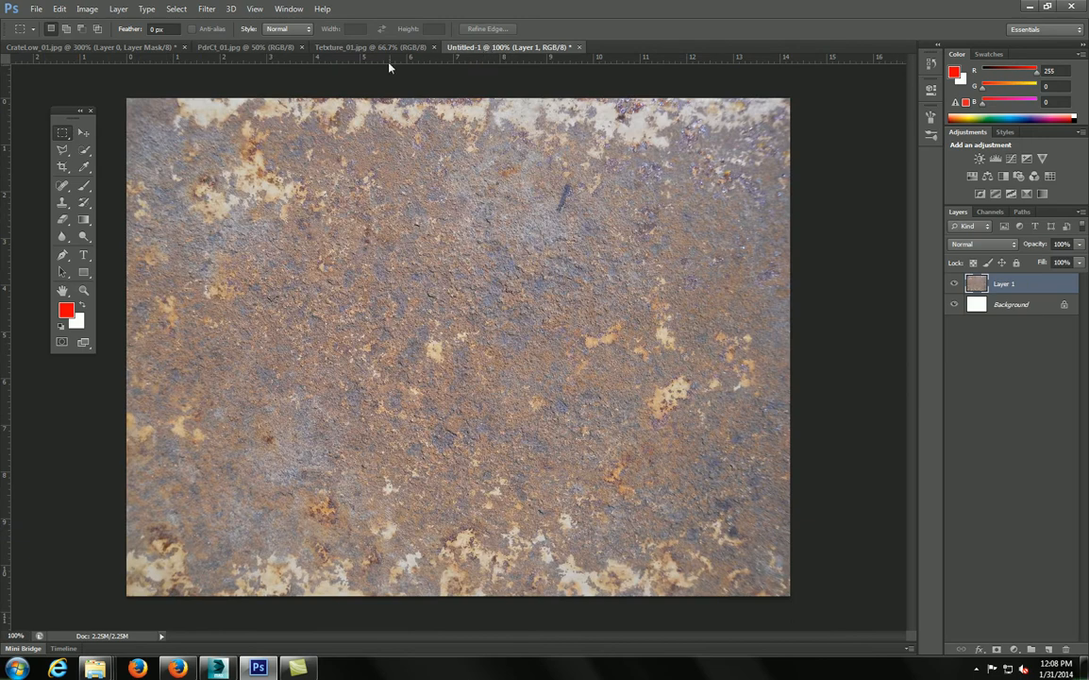
pyautogui.click(382, 47)
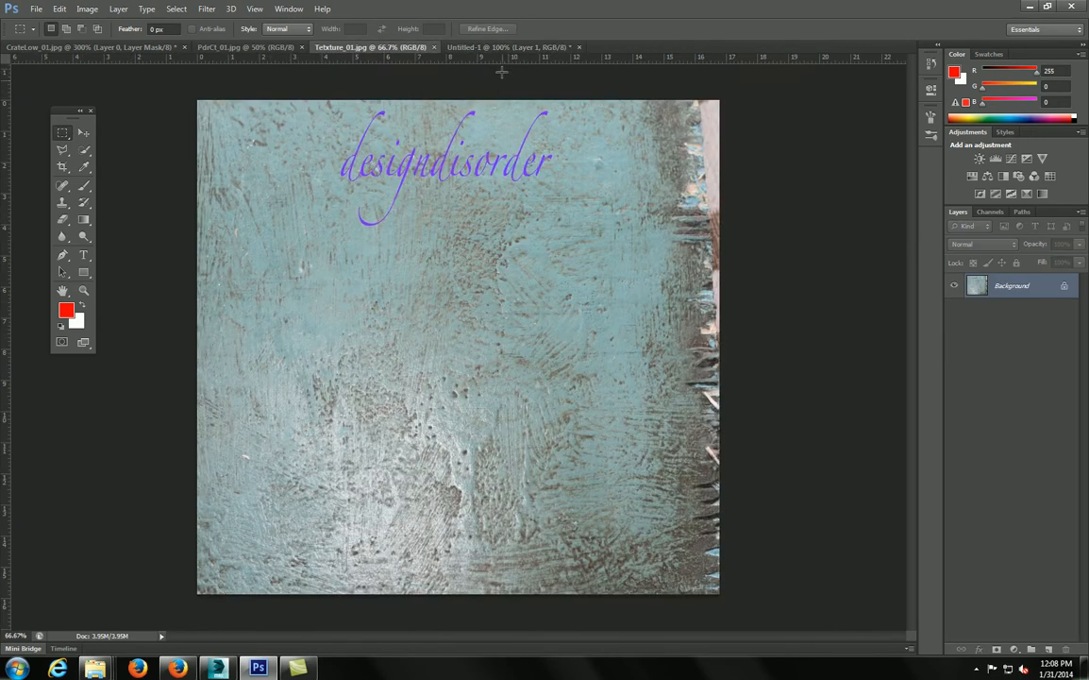
pyautogui.click(455, 47)
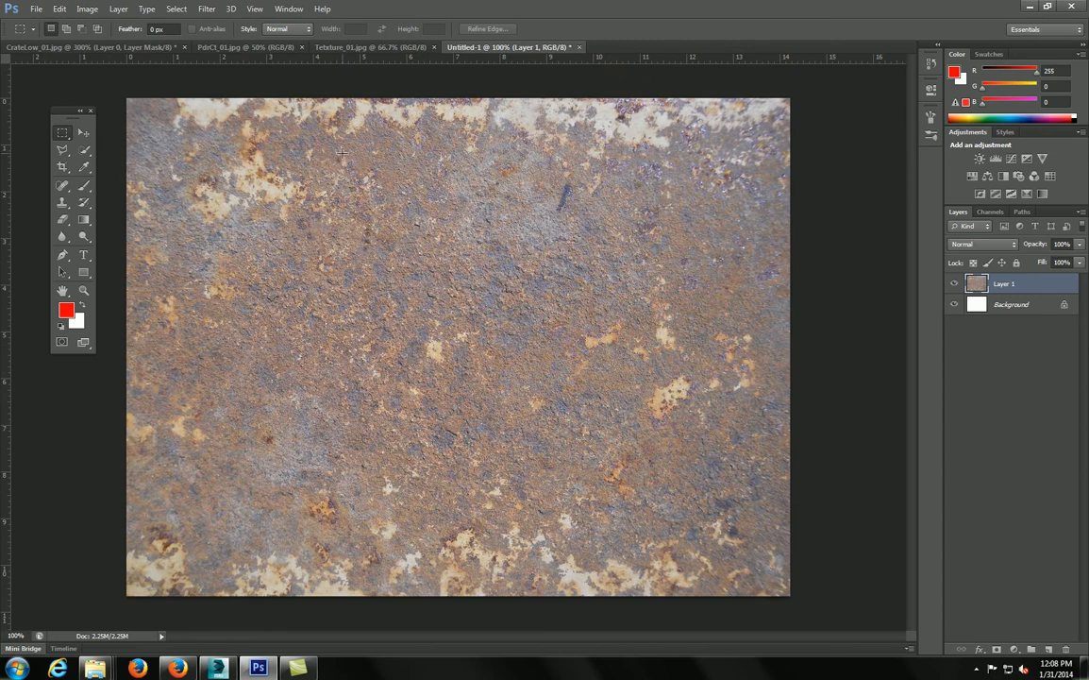
# - Copy the rust texture from the untitled document into Tetxture_01.jpg as a new layer and hide that layer
pyautogui.click(354, 47)
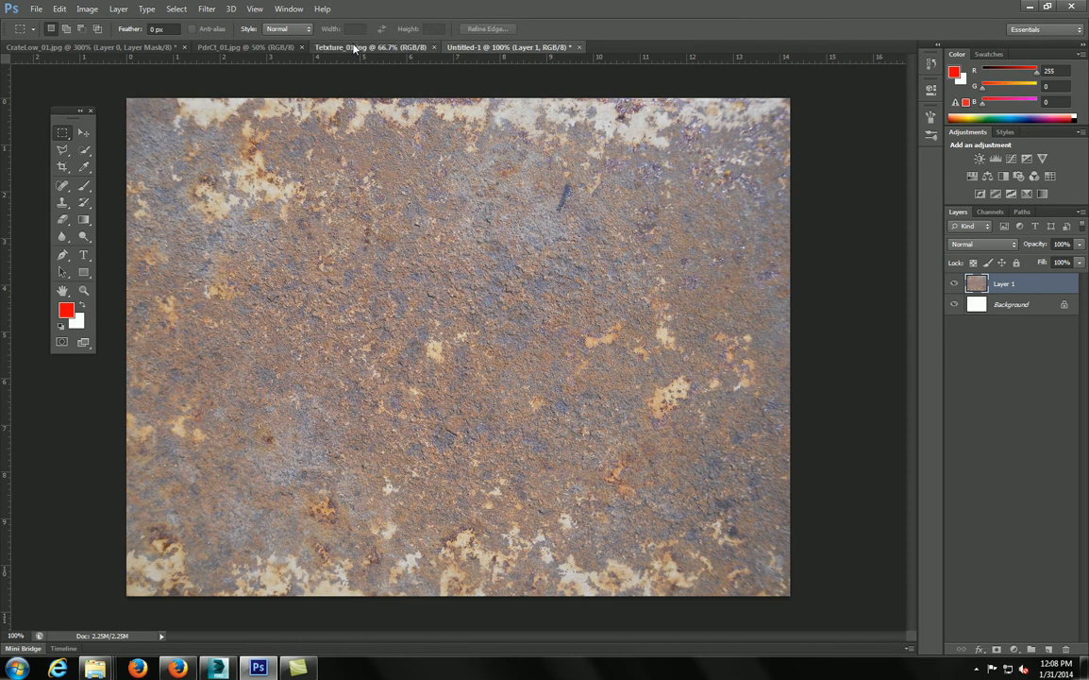
pyautogui.hotkey('ctrl', 'a')
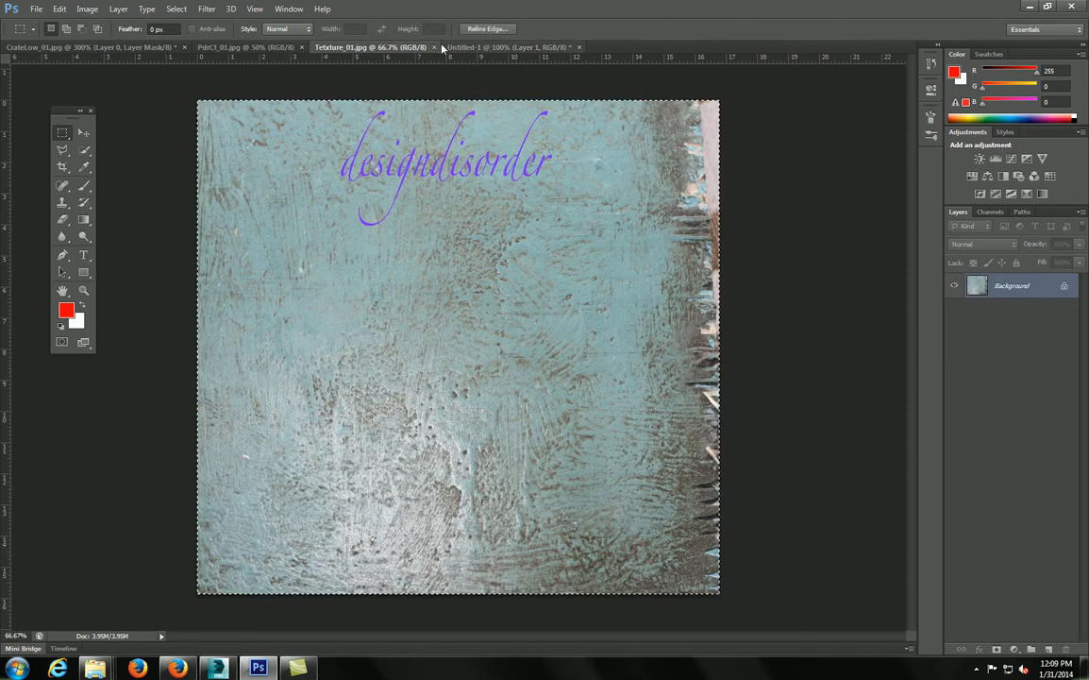
pyautogui.click(510, 47)
pyautogui.click(339, 44)
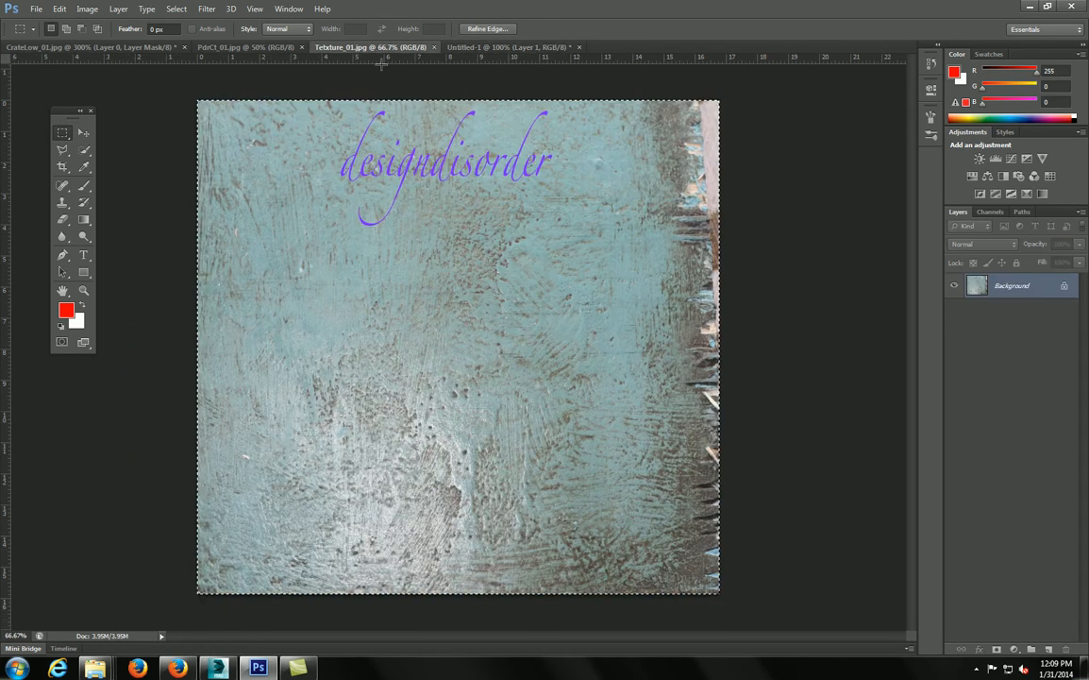
pyautogui.hotkey('ctrl', 'v')
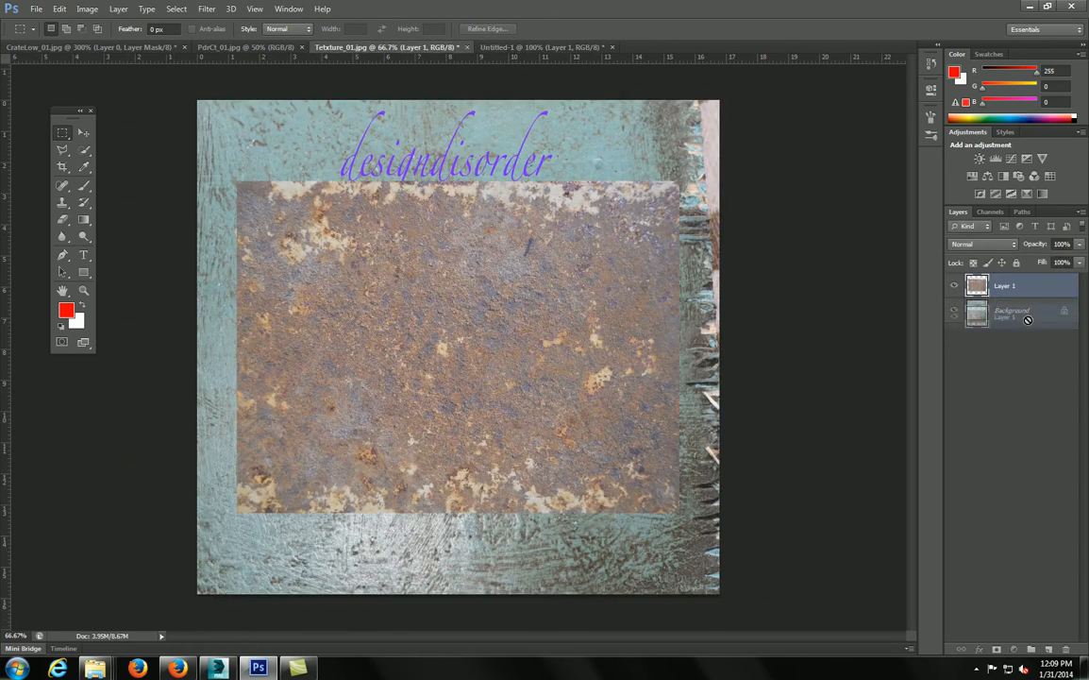
pyautogui.click(954, 286)
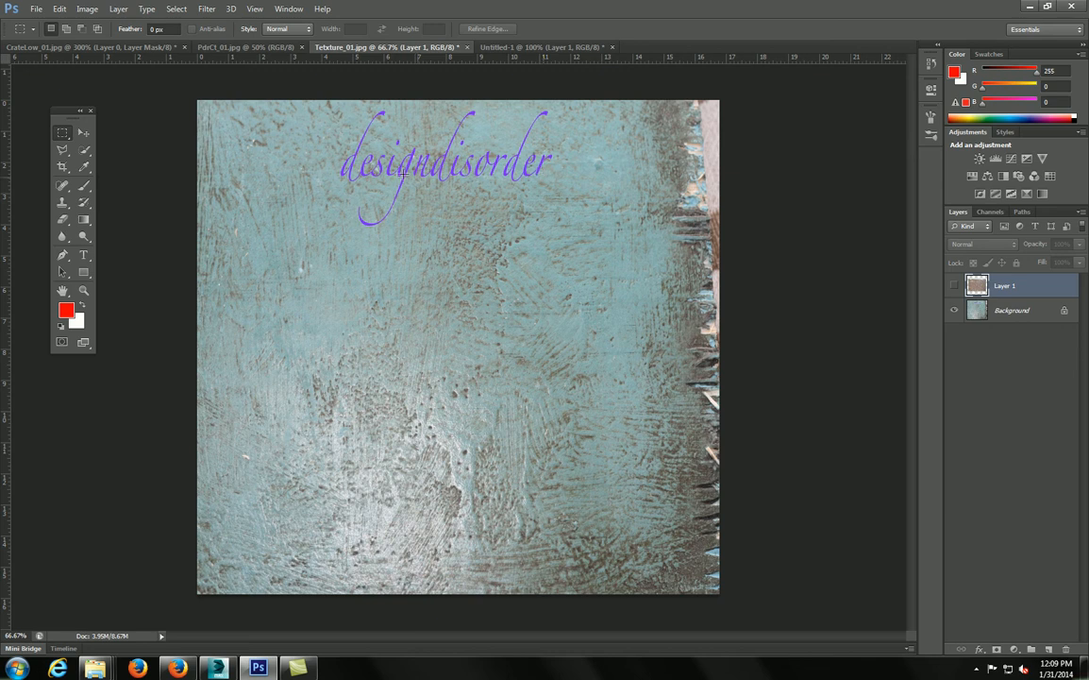
# - Select the area around the purple "designdisorder" text with combined rectangular marquees and move the selection outline onto the clean texture below
pyautogui.moveTo(314, 112); pyautogui.dragTo(407, 183)
pyautogui.moveTo(283, 227); pyautogui.dragTo(355, 181)
pyautogui.moveTo(308, 108); pyautogui.dragTo(339, 192)
pyautogui.moveTo(390, 108); pyautogui.dragTo(517, 138)
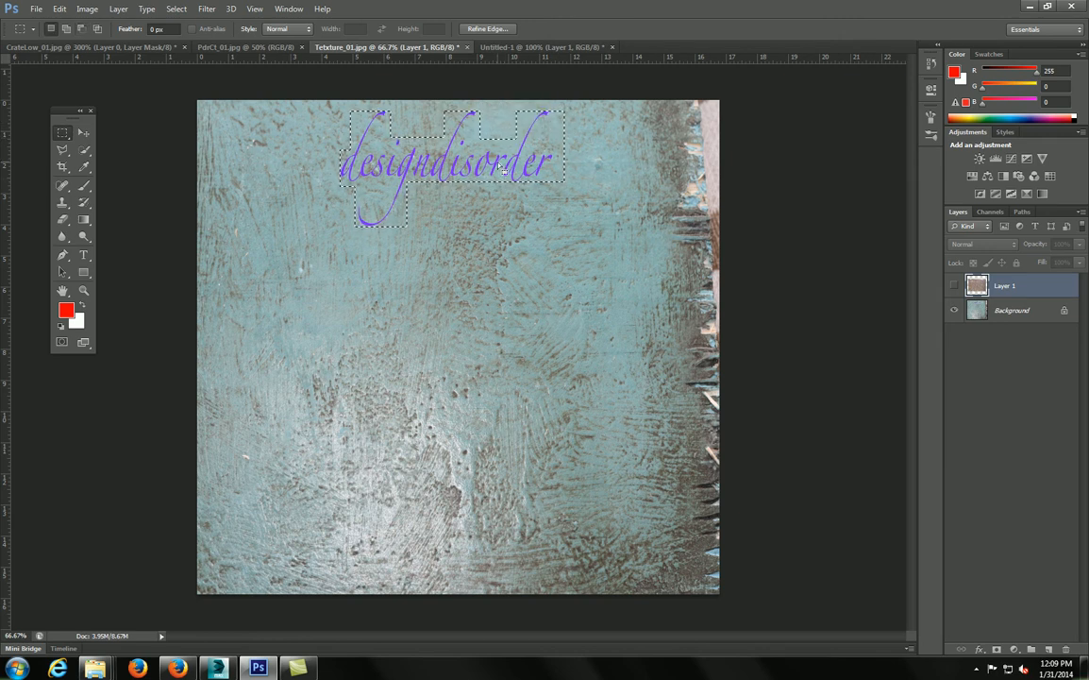
pyautogui.moveTo(497, 166); pyautogui.dragTo(463, 303)
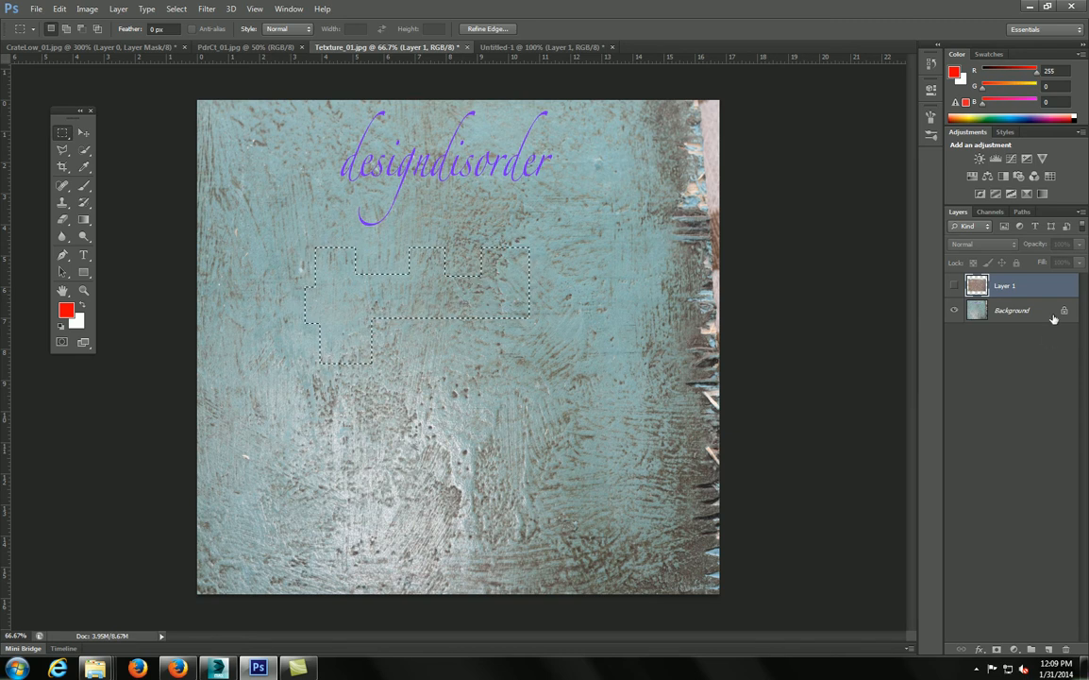
# - Cover the "designdisorder" text with a copy of the selected Background area and merge the patch into the Background
pyautogui.click(990, 312)
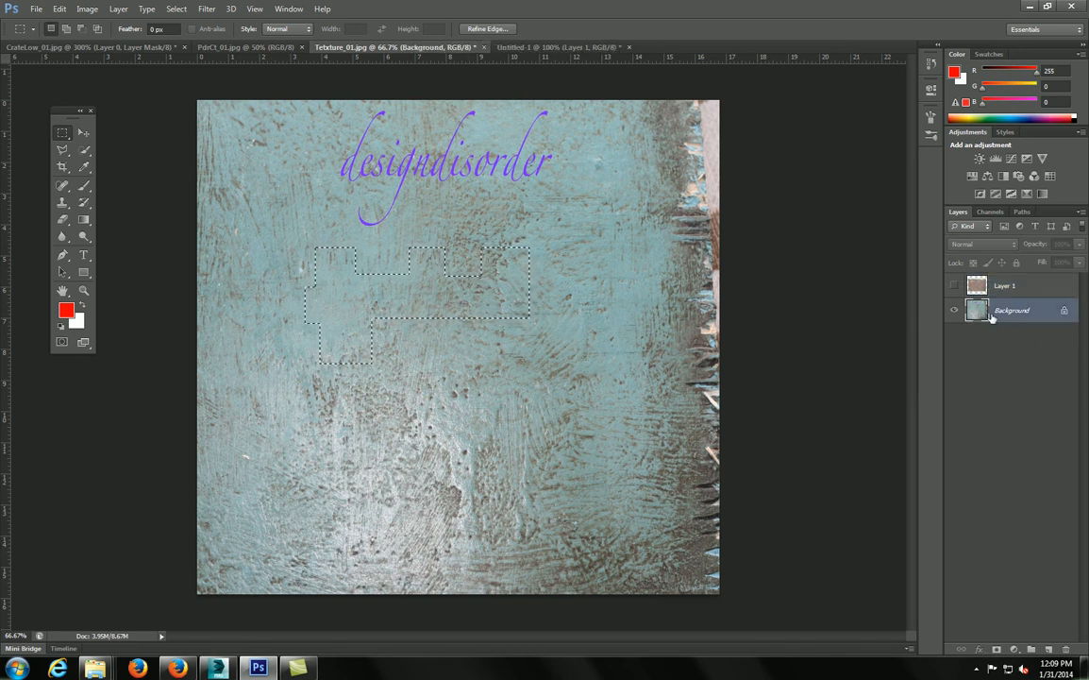
pyautogui.hotkey('ctrl', 'j')
pyautogui.press('v')
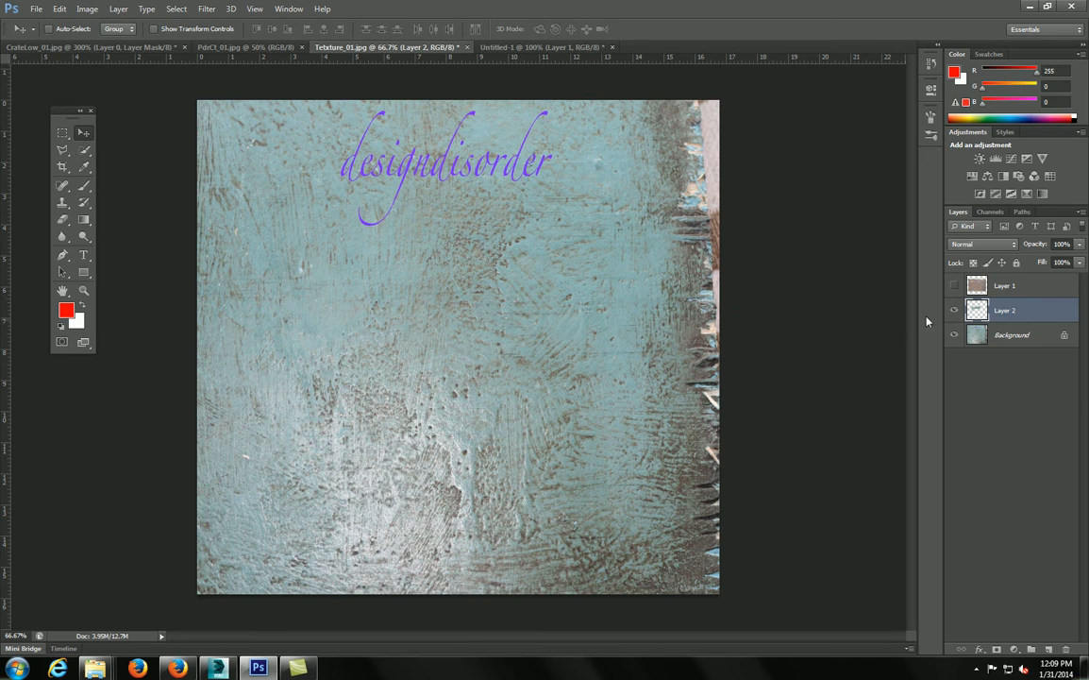
pyautogui.click(954, 335)
pyautogui.click(954, 338)
pyautogui.moveTo(477, 312); pyautogui.dragTo(506, 167)
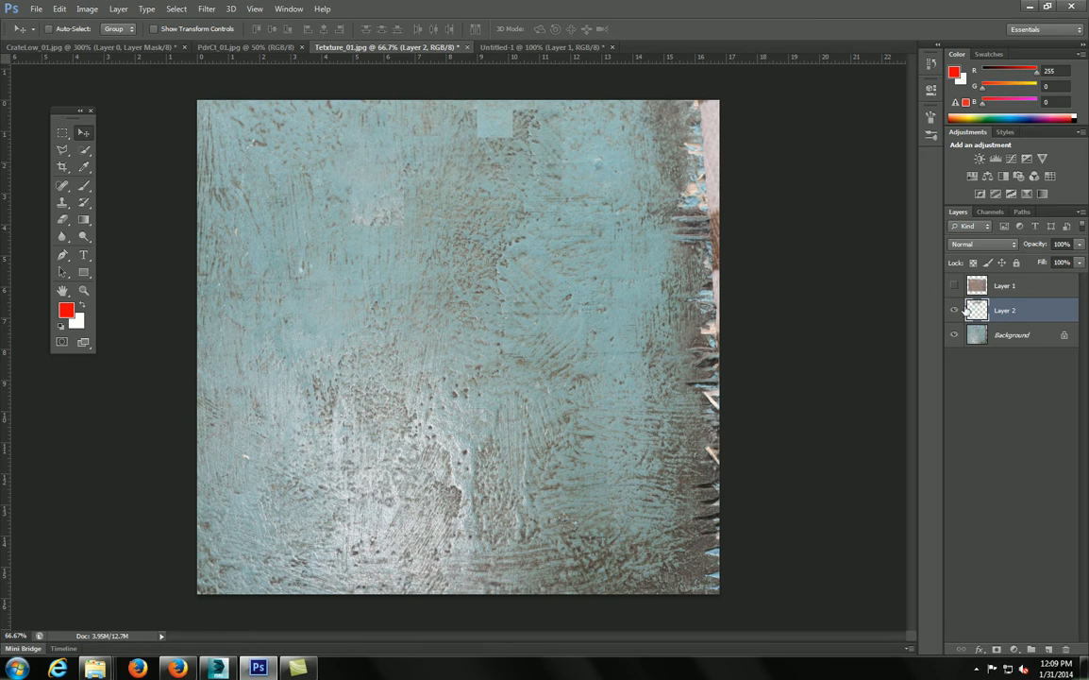
pyautogui.hotkey('ctrl', 'e')
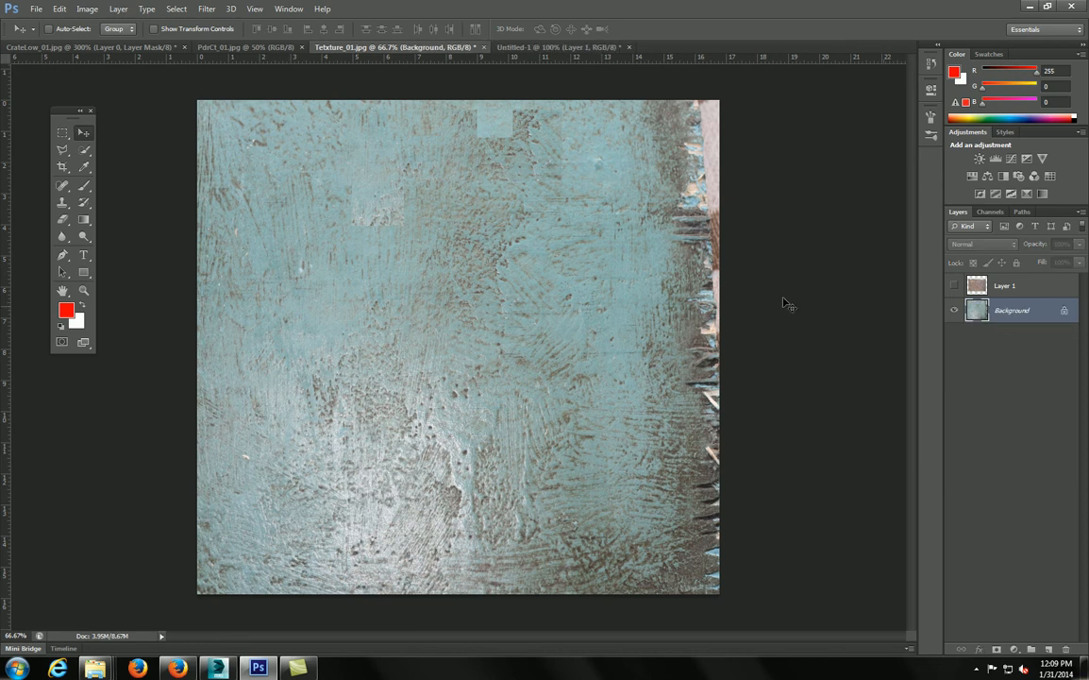
pyautogui.press('j')
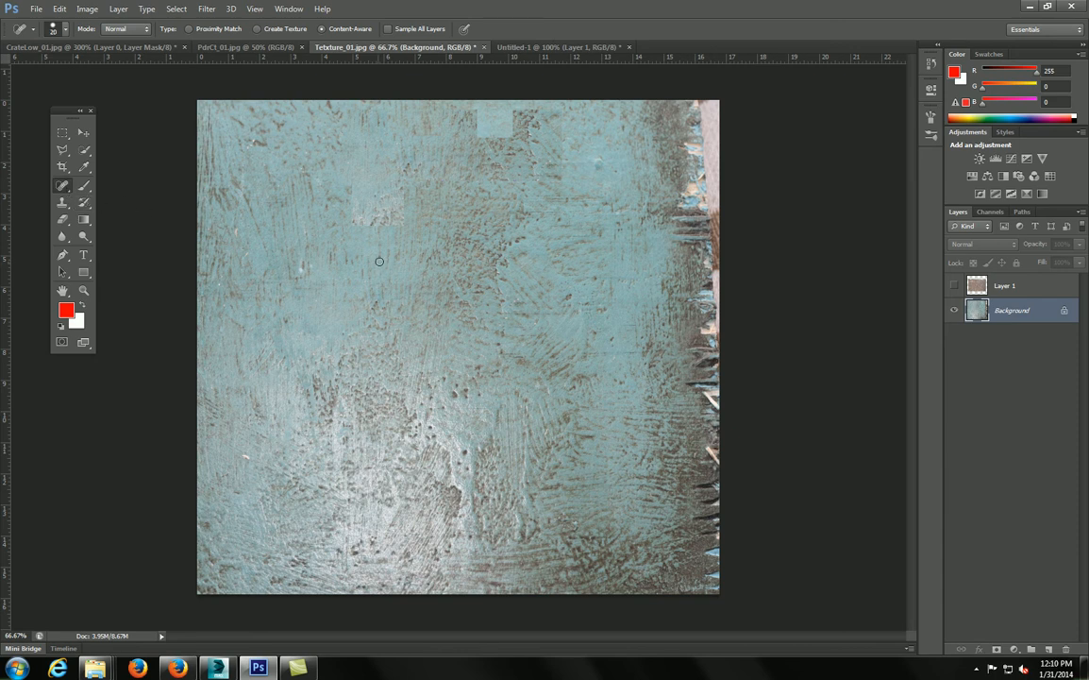
pyautogui.press(']')
pyautogui.press(']')
pyautogui.press(']')
pyautogui.press(']')
pyautogui.press(']')
pyautogui.keyDown('alt'); pyautogui.click(649, 478); pyautogui.keyUp('alt')
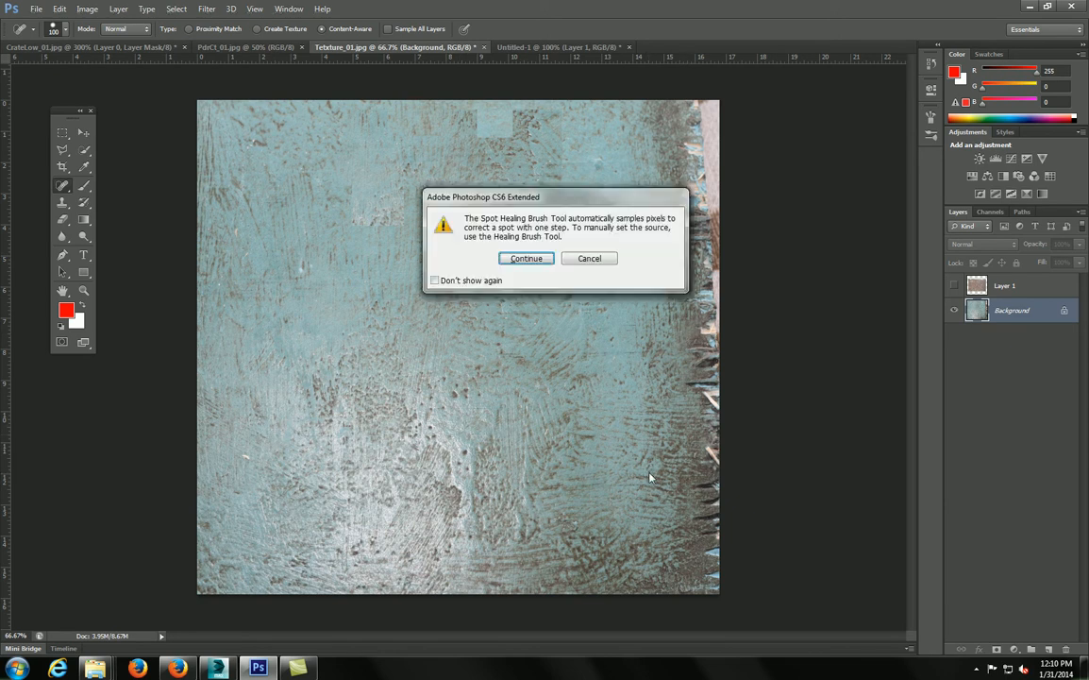
pyautogui.click(552, 258)
# - Set up the Healing Brush at size 150 with a clean area in the lower part of the teal texture as its sampled source
pyautogui.rightClick(64, 187)
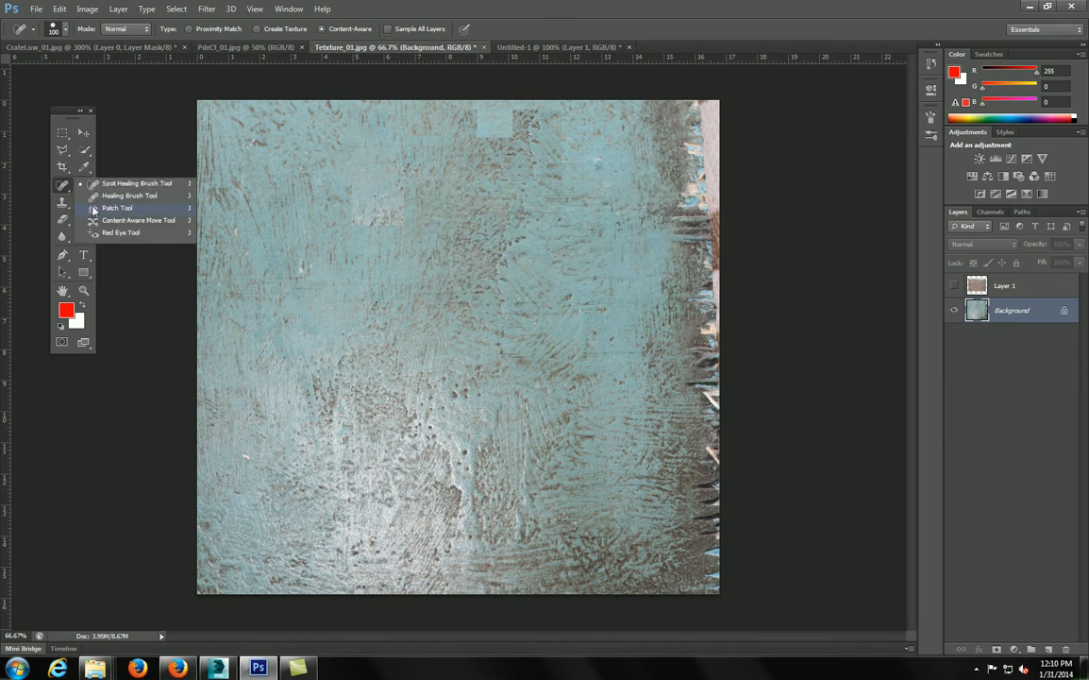
pyautogui.click(104, 198)
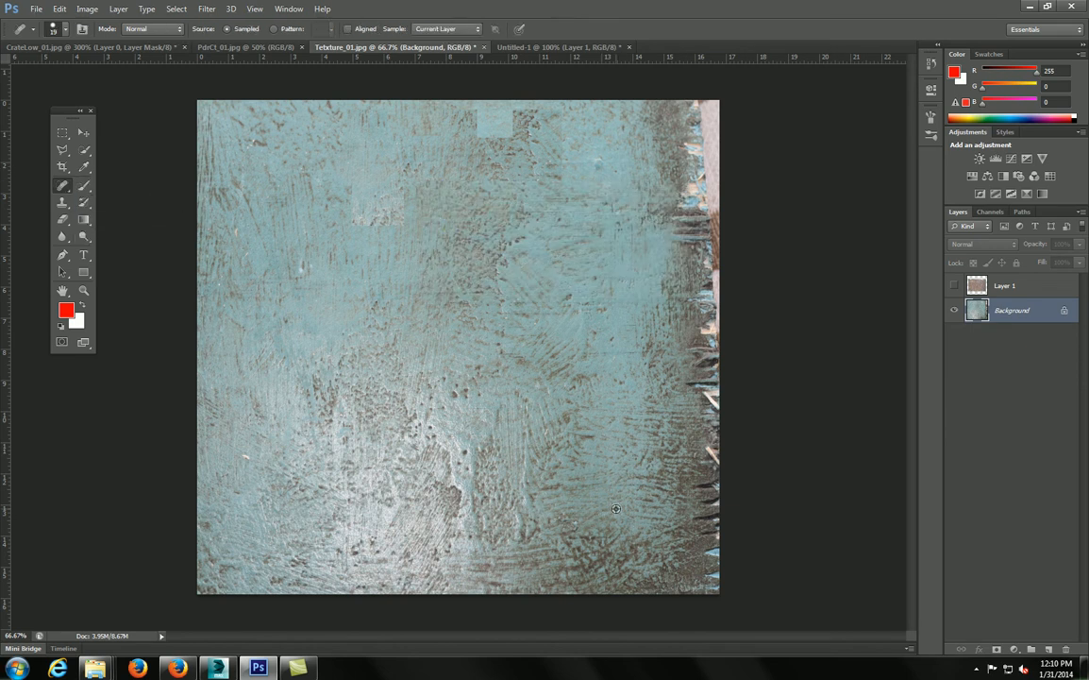
pyautogui.rightClick(63, 186)
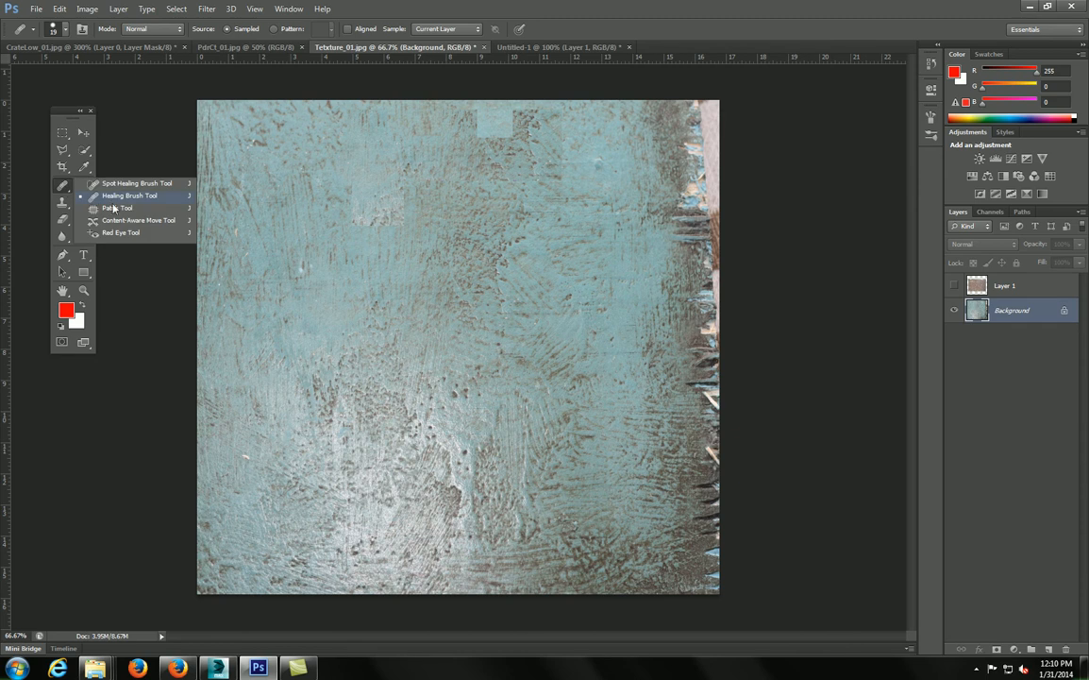
pyautogui.click(143, 197)
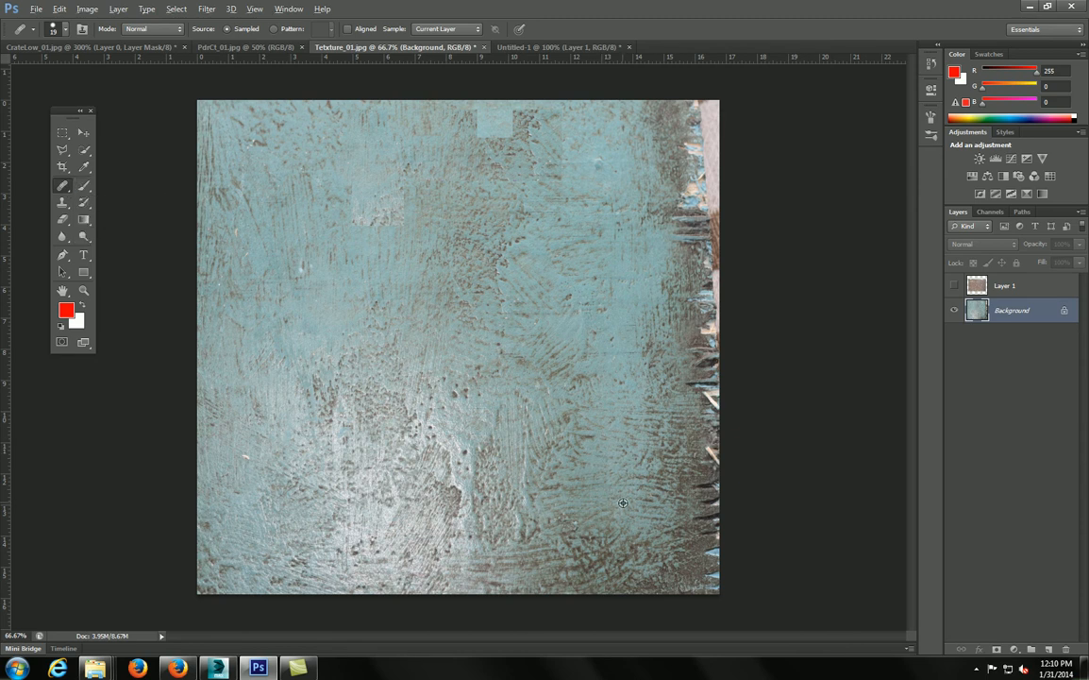
pyautogui.press(']')
pyautogui.press(']')
pyautogui.press(']')
pyautogui.press(']')
pyautogui.press(']')
pyautogui.press(']')
pyautogui.press(']')
pyautogui.press(']')
pyautogui.press(']')
pyautogui.press(']')
pyautogui.press(']')
pyautogui.press(']')
pyautogui.press(']')
pyautogui.press(']')
pyautogui.press(']')
pyautogui.press(']')
pyautogui.press(']')
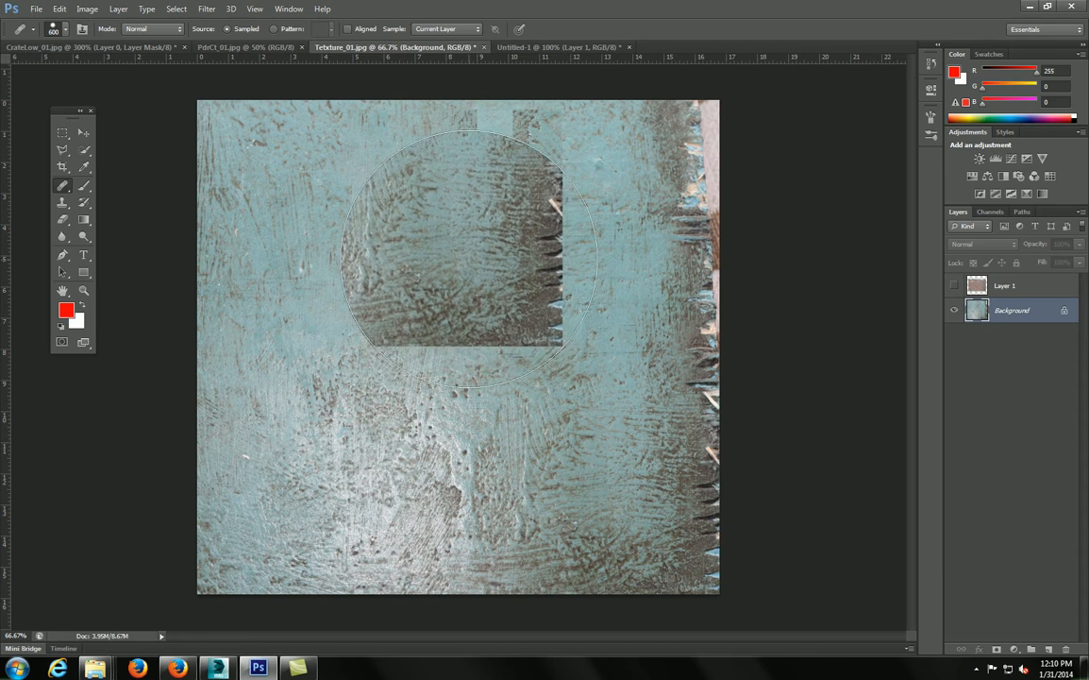
pyautogui.press('[')
pyautogui.press('[')
pyautogui.press('[')
pyautogui.press('[')
pyautogui.press('[')
pyautogui.press(']')
pyautogui.press(']')
pyautogui.press(']')
pyautogui.press(']')
pyautogui.press(']')
pyautogui.press(']')
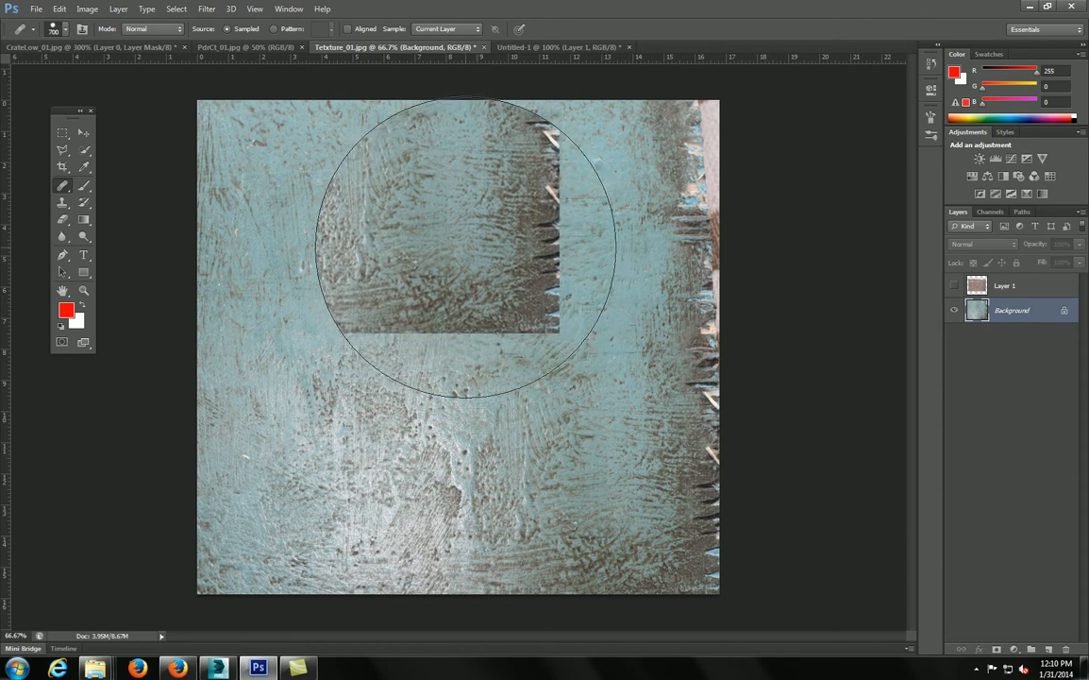
pyautogui.press('[')
pyautogui.press('[')
pyautogui.press('[')
pyautogui.press('[')
pyautogui.press('[')
pyautogui.press('[')
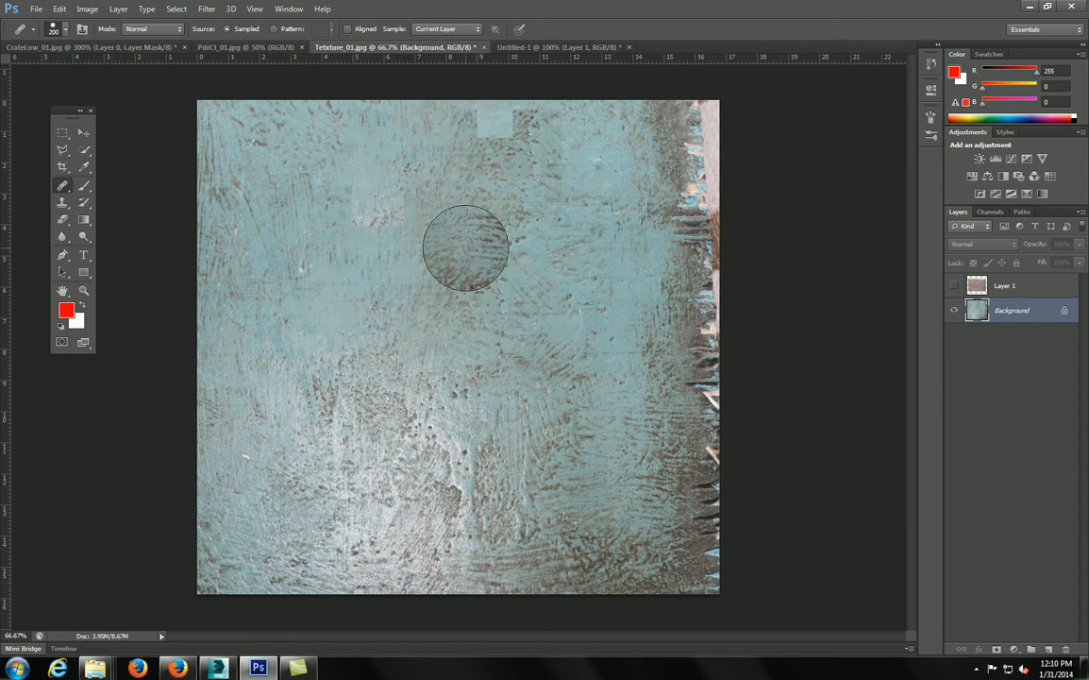
pyautogui.press('[')
pyautogui.press('[')
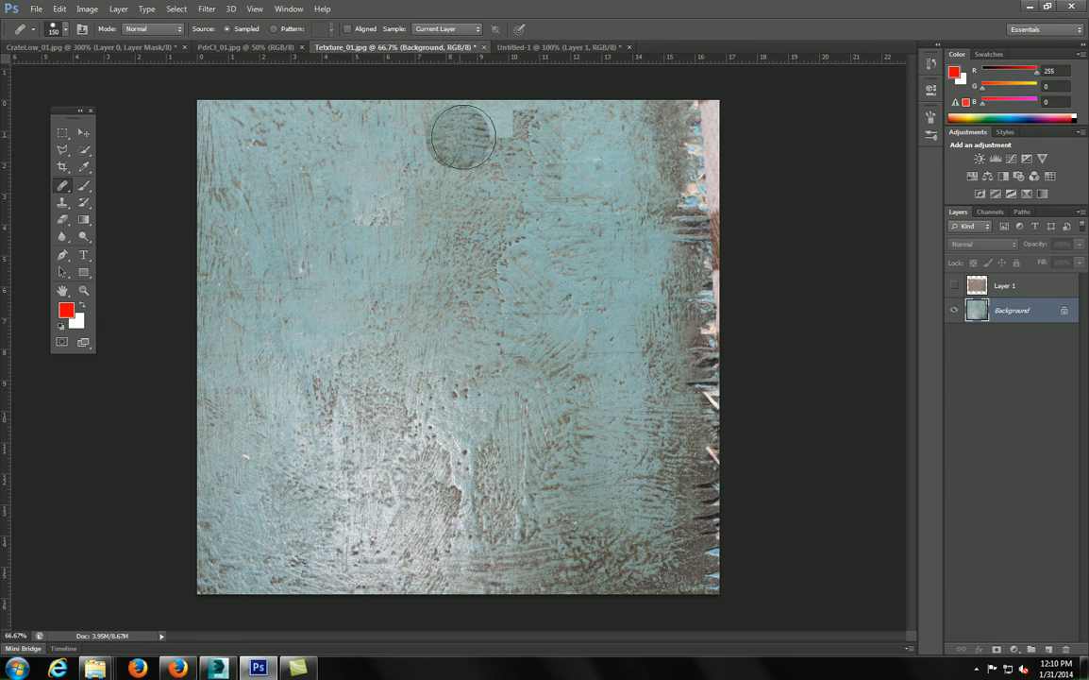
# - Heal over the visible square patch edges in the upper part of the Background with several Healing Brush strokes
pyautogui.moveTo(457, 137); pyautogui.dragTo(567, 139)
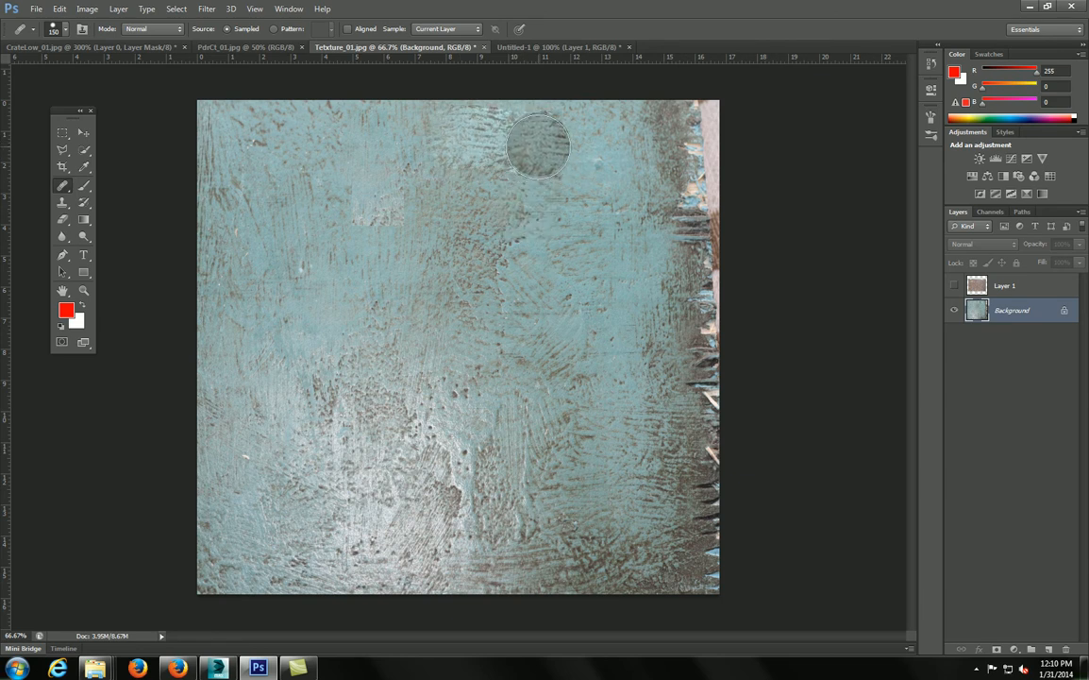
pyautogui.moveTo(540, 138); pyautogui.dragTo(529, 197)
pyautogui.moveTo(463, 169)
pyautogui.mouseDown()
pyautogui.moveTo(486, 165)
pyautogui.moveTo(506, 135)
pyautogui.moveTo(514, 188)
pyautogui.moveTo(472, 215)
pyautogui.mouseUp()
pyautogui.click(388, 211)
pyautogui.click(359, 258)
pyautogui.moveTo(342, 196); pyautogui.dragTo(313, 187)
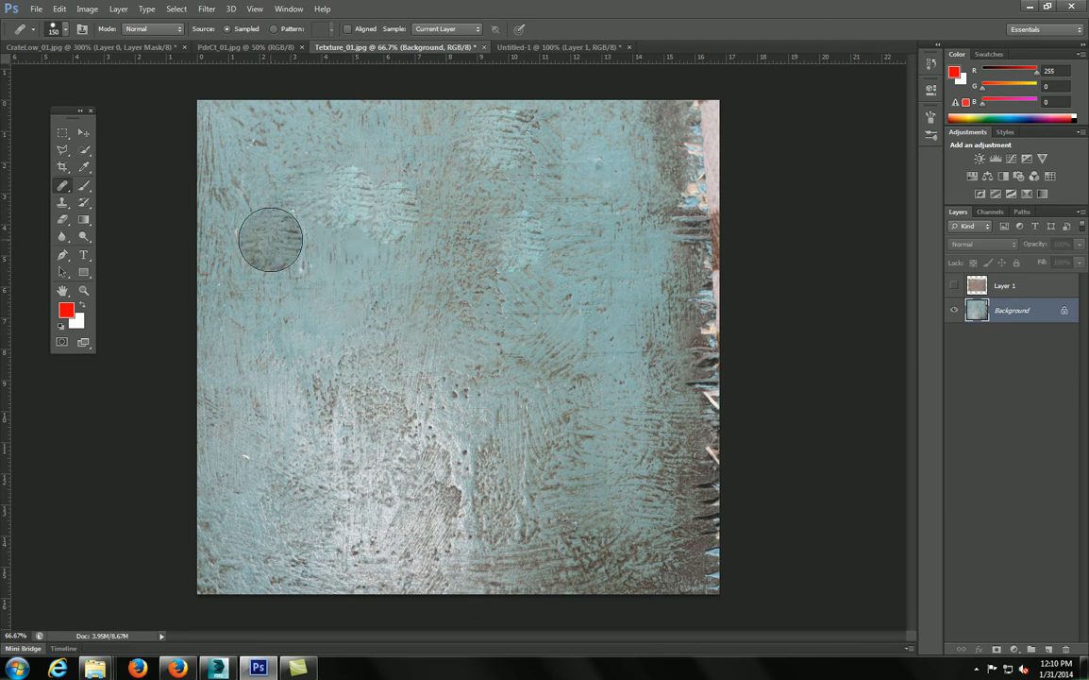
pyautogui.moveTo(272, 236)
pyautogui.mouseDown()
pyautogui.moveTo(282, 243)
pyautogui.moveTo(272, 243)
pyautogui.mouseUp()
pyautogui.press('v')
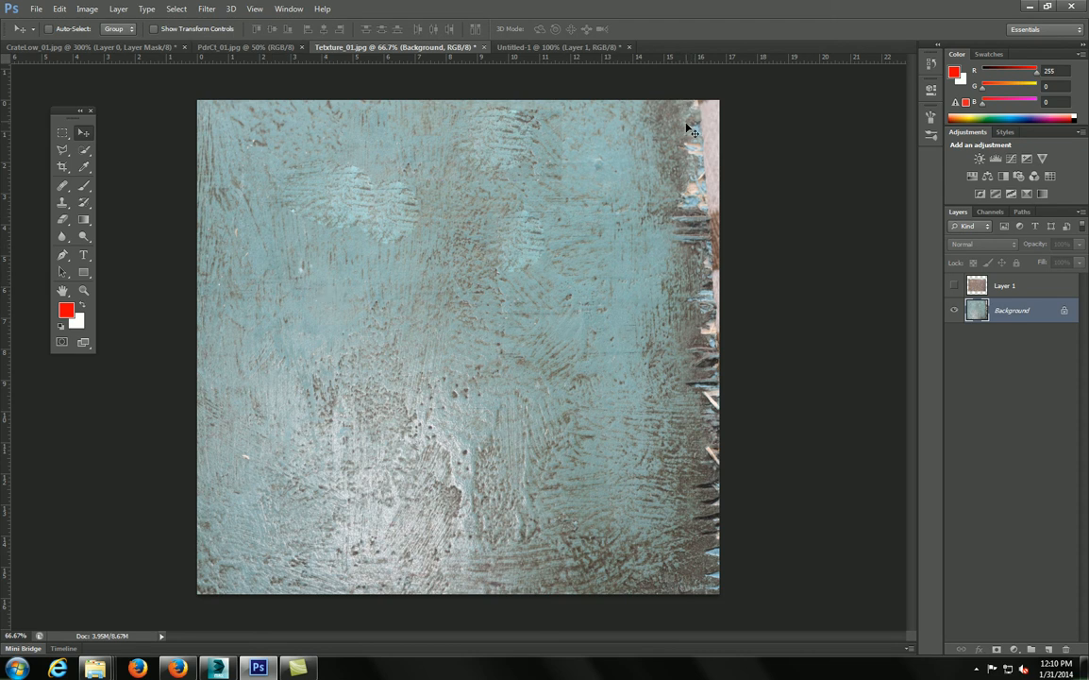
# - Close the untitled rust document and briefly check the rust Layer 1 over the teal texture in Tetxture_01.jpg
pyautogui.click(498, 43)
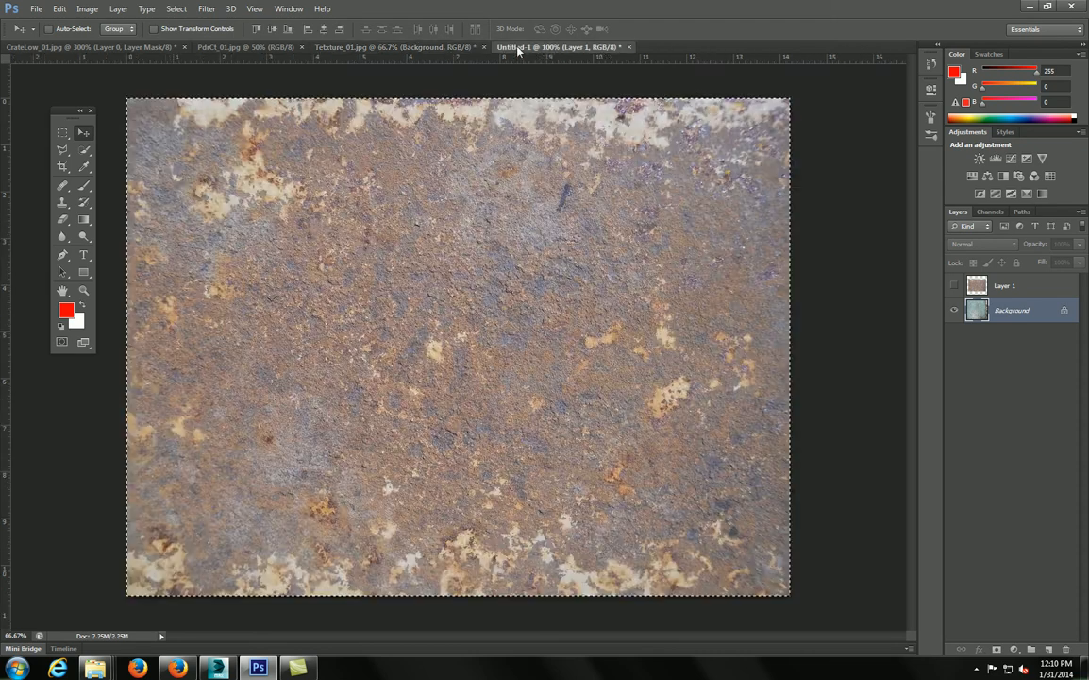
pyautogui.click(408, 44)
pyautogui.click(551, 48)
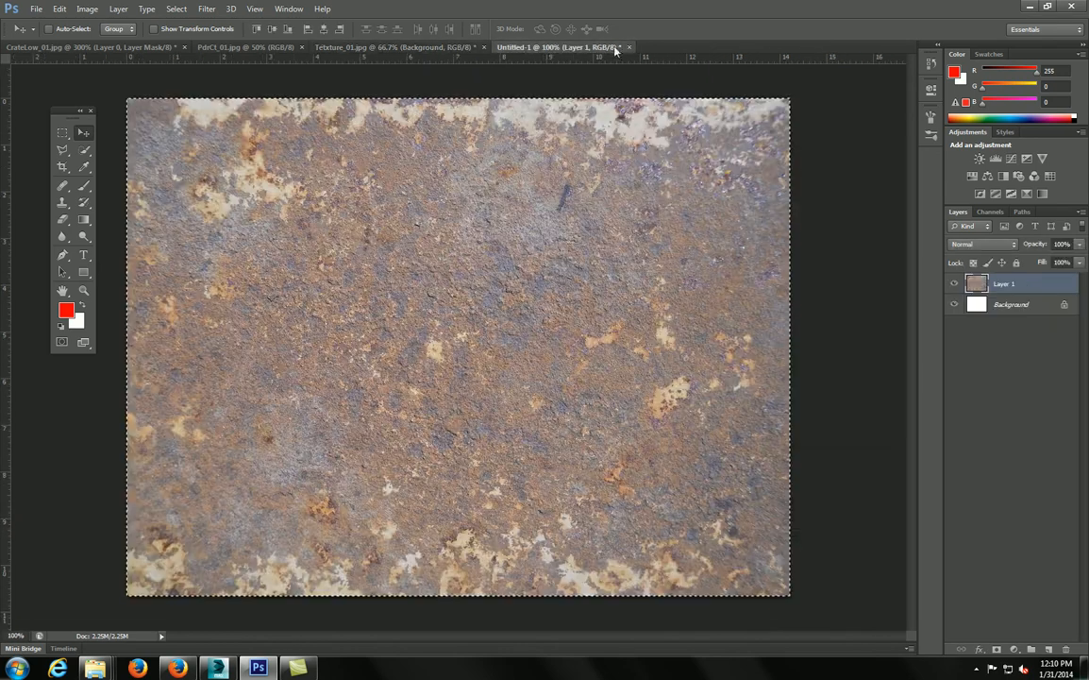
pyautogui.click(628, 47)
pyautogui.press('Return')
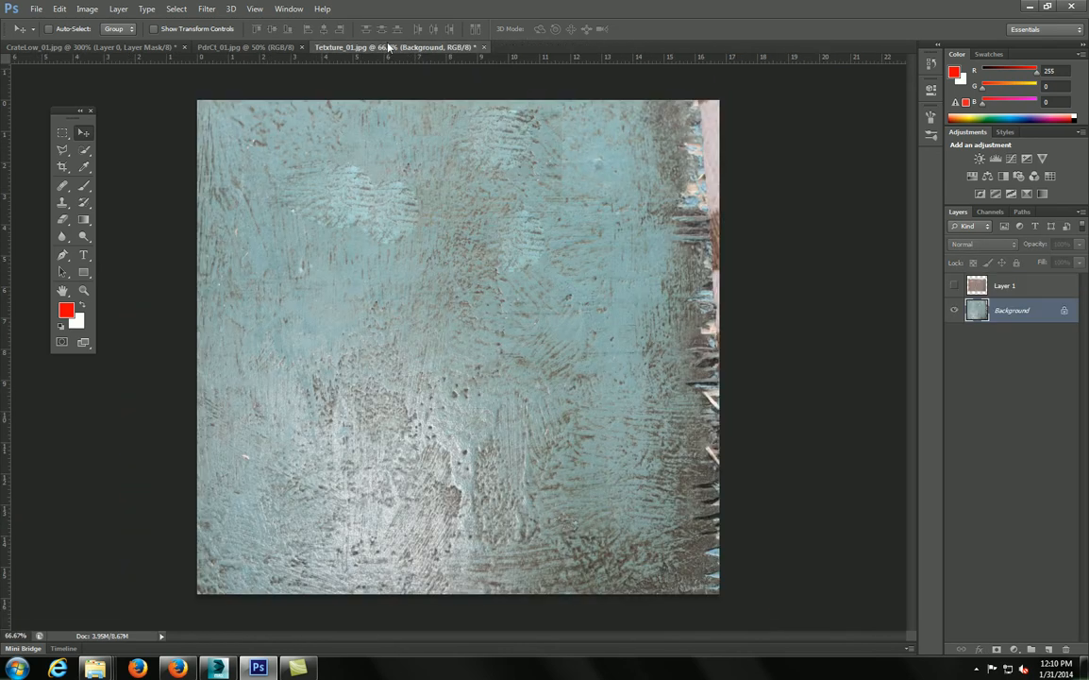
pyautogui.click(953, 286)
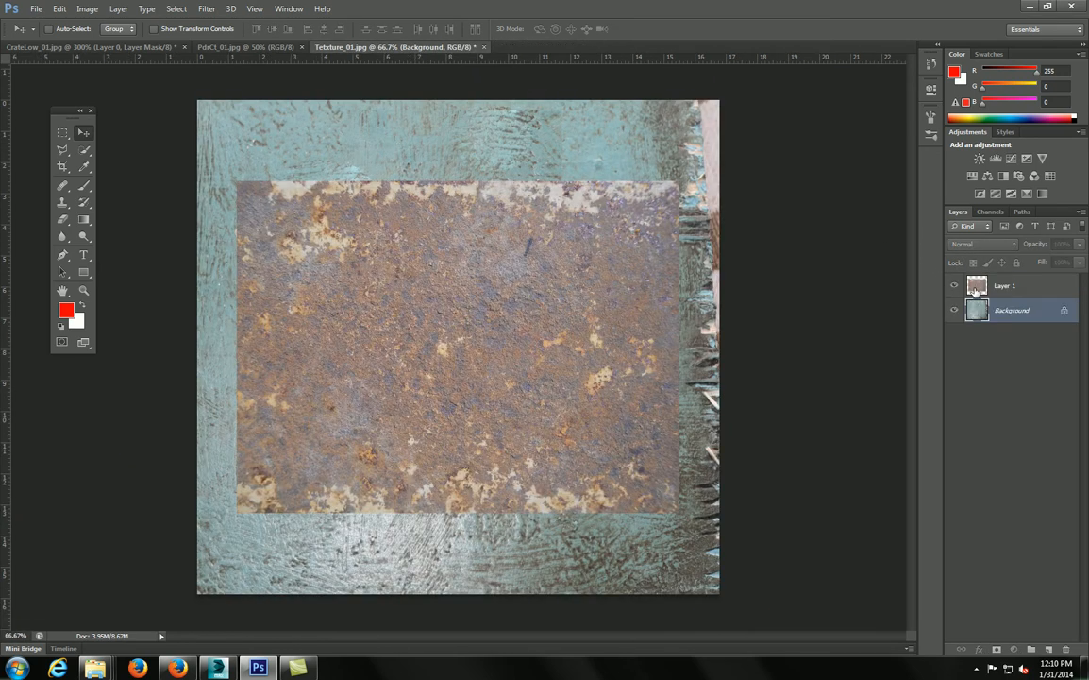
pyautogui.click(953, 285)
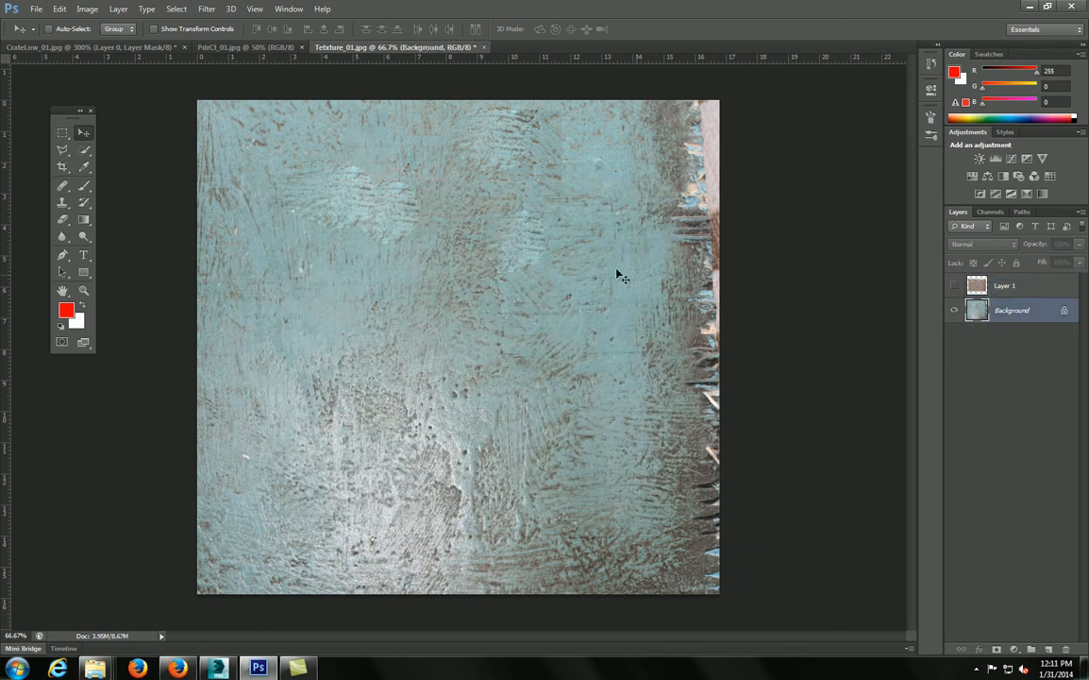
# - Save the cleaned texture as a JPEG copy in the images folder, replacing the existing Tetxture_01.jpg
pyautogui.hotkey('ctrl', 'shift', 's')
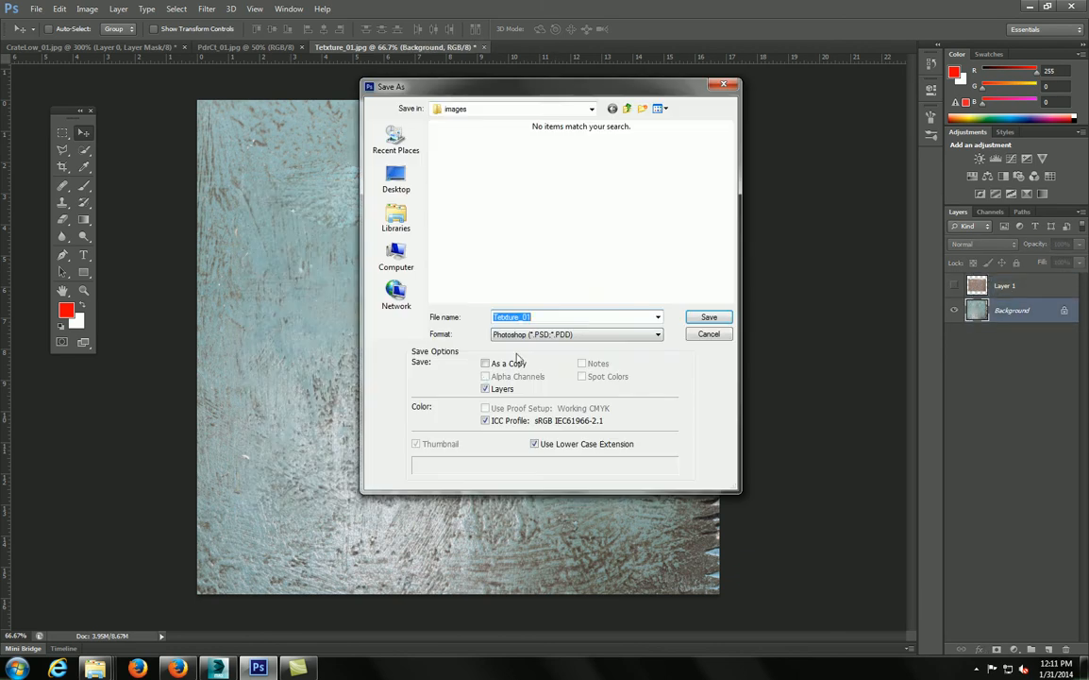
pyautogui.click(527, 338)
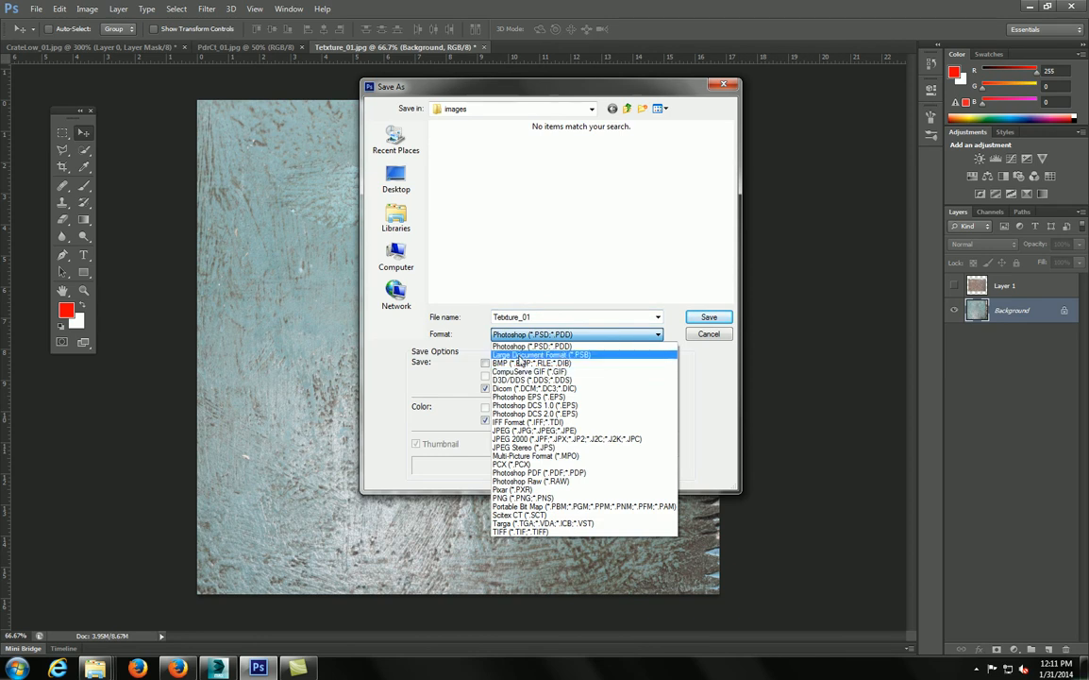
pyautogui.click(528, 430)
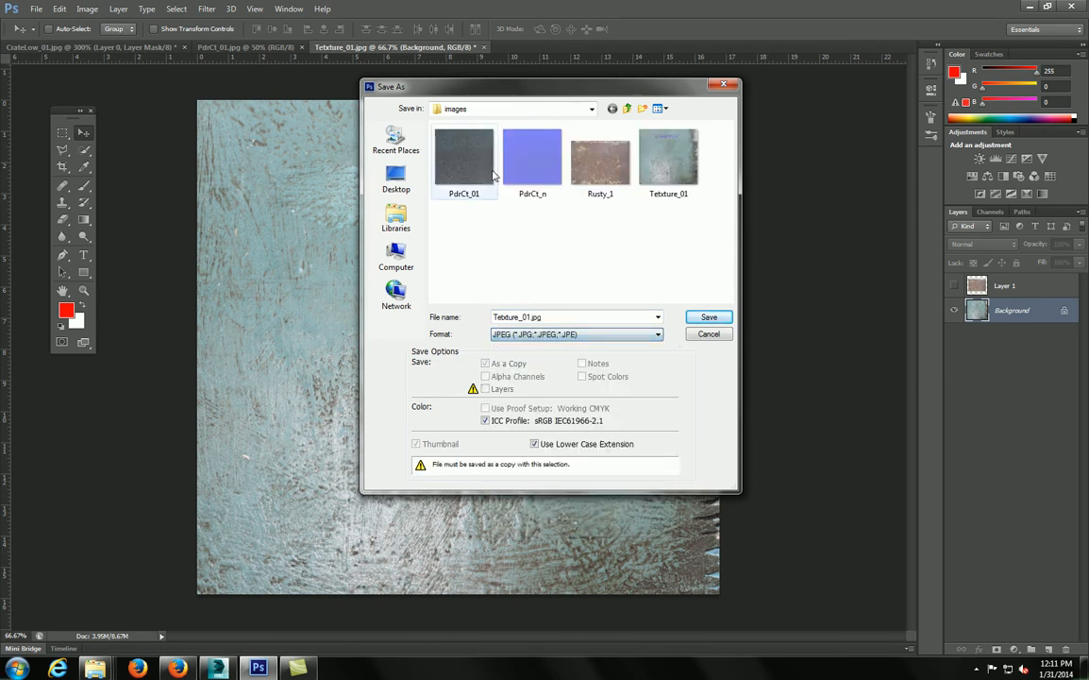
pyautogui.click(662, 168)
pyautogui.press('Return')
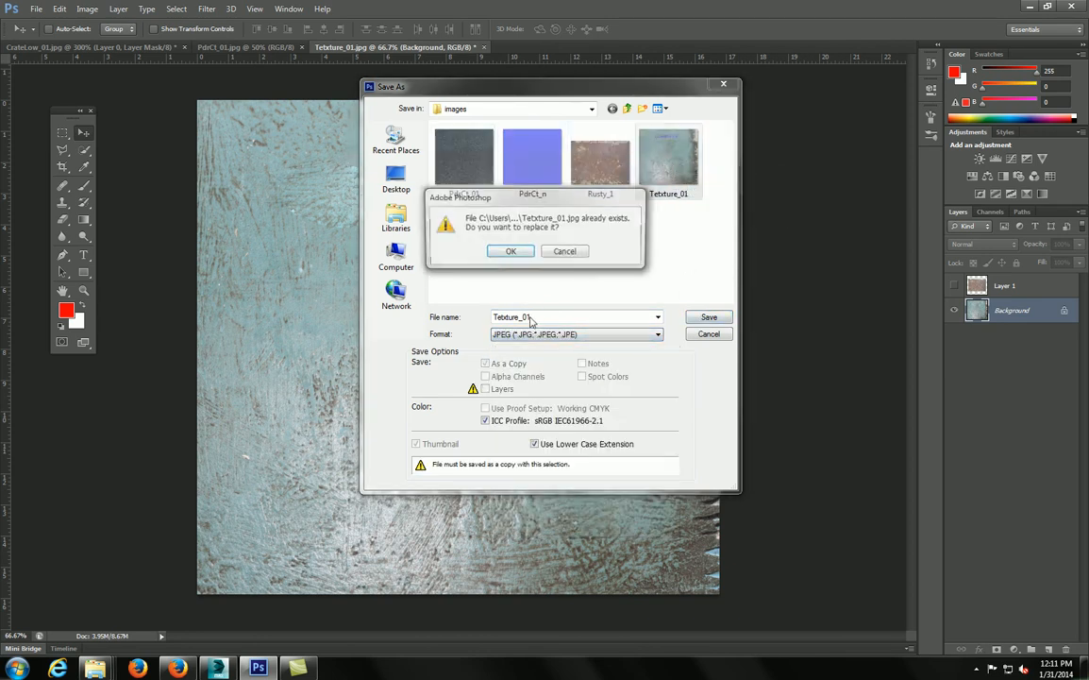
pyautogui.click(505, 252)
pyautogui.click(576, 164)
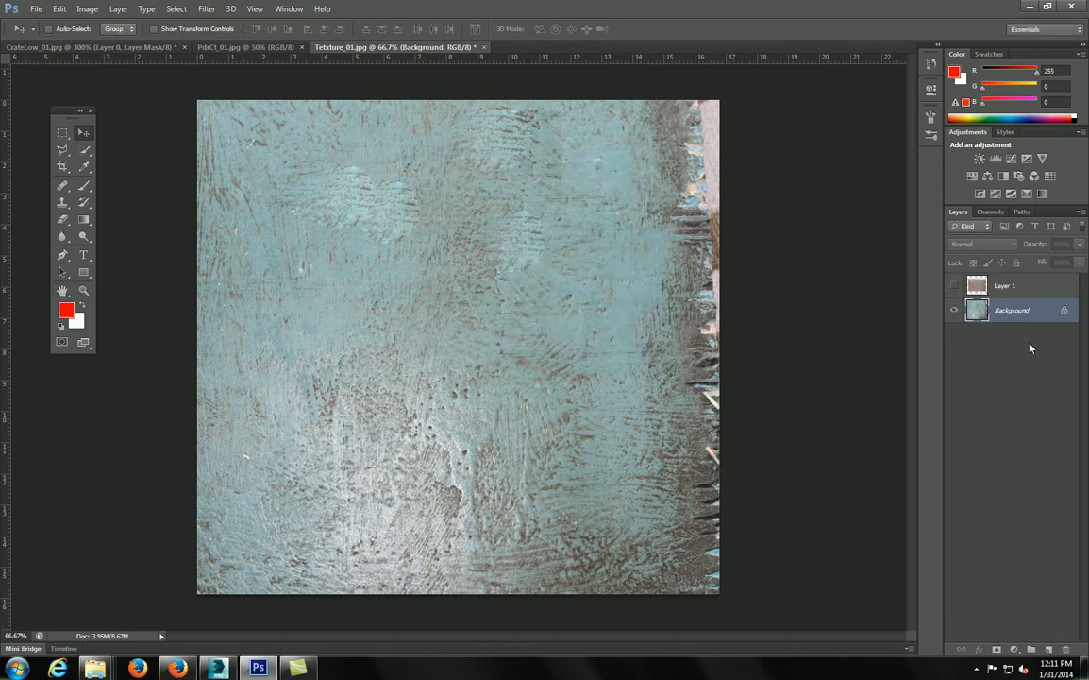
pyautogui.moveTo(1028, 313)
pyautogui.mouseDown()
pyautogui.moveTo(1018, 273)
pyautogui.moveTo(1015, 298)
pyautogui.mouseUp()
pyautogui.moveTo(447, 406); pyautogui.dragTo(447, 368)
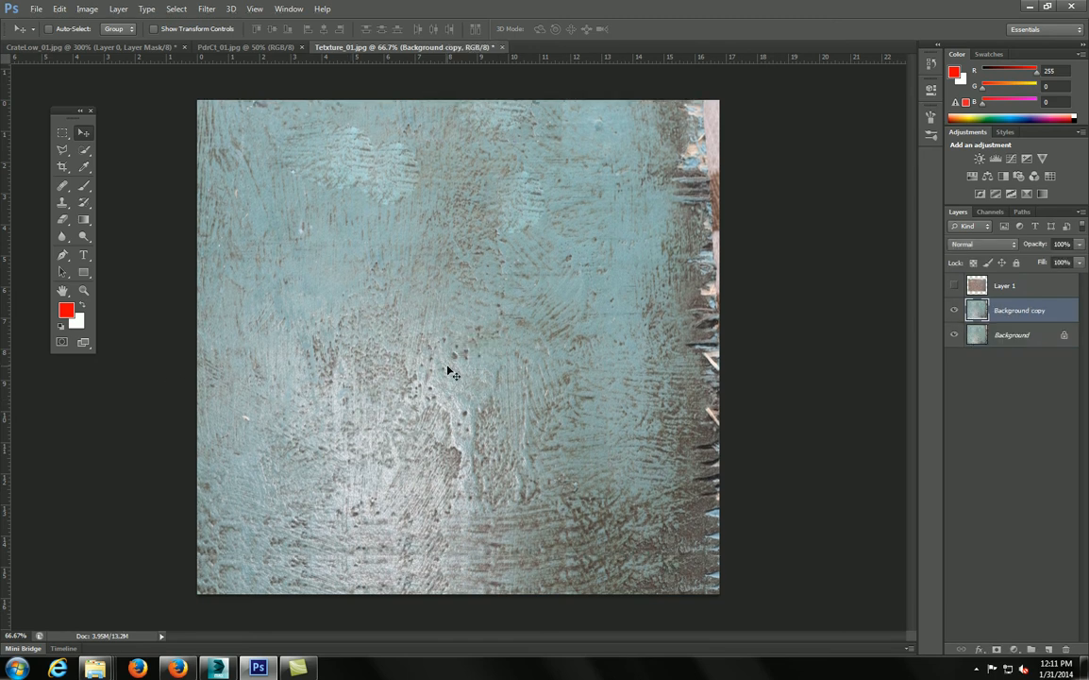
pyautogui.hotkey('ctrl', 'z')
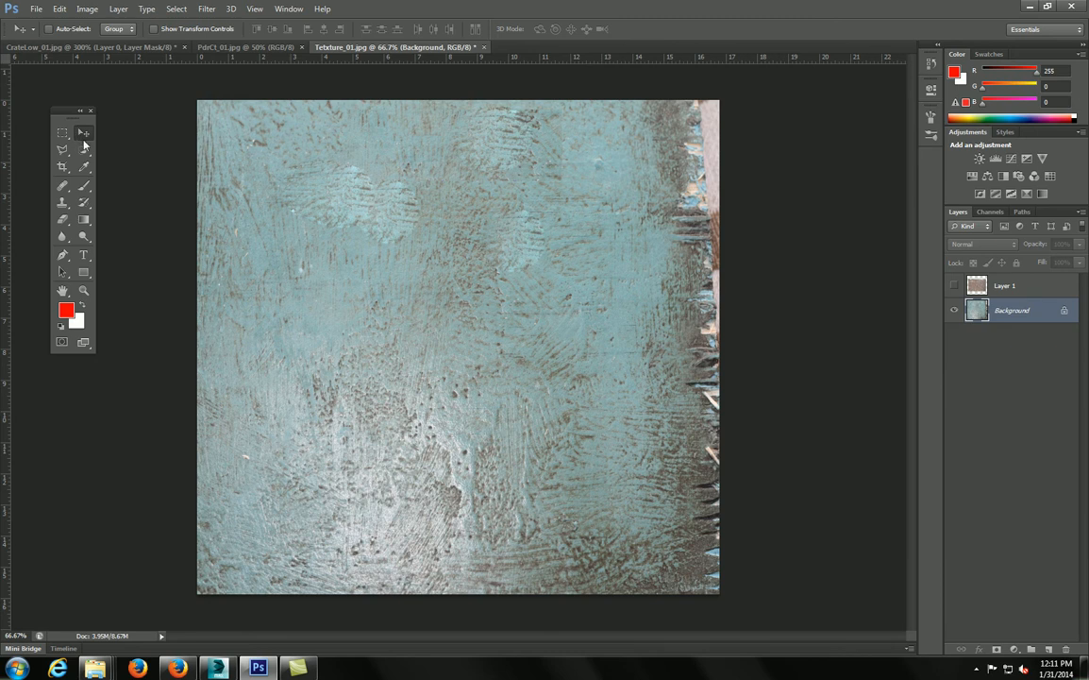
# - Duplicate the teal Background as a new layer, hide the original, and place the rust Layer 1 directly beneath the copy
pyautogui.moveTo(599, 350); pyautogui.dragTo(584, 350)
pyautogui.moveTo(533, 317); pyautogui.dragTo(555, 304)
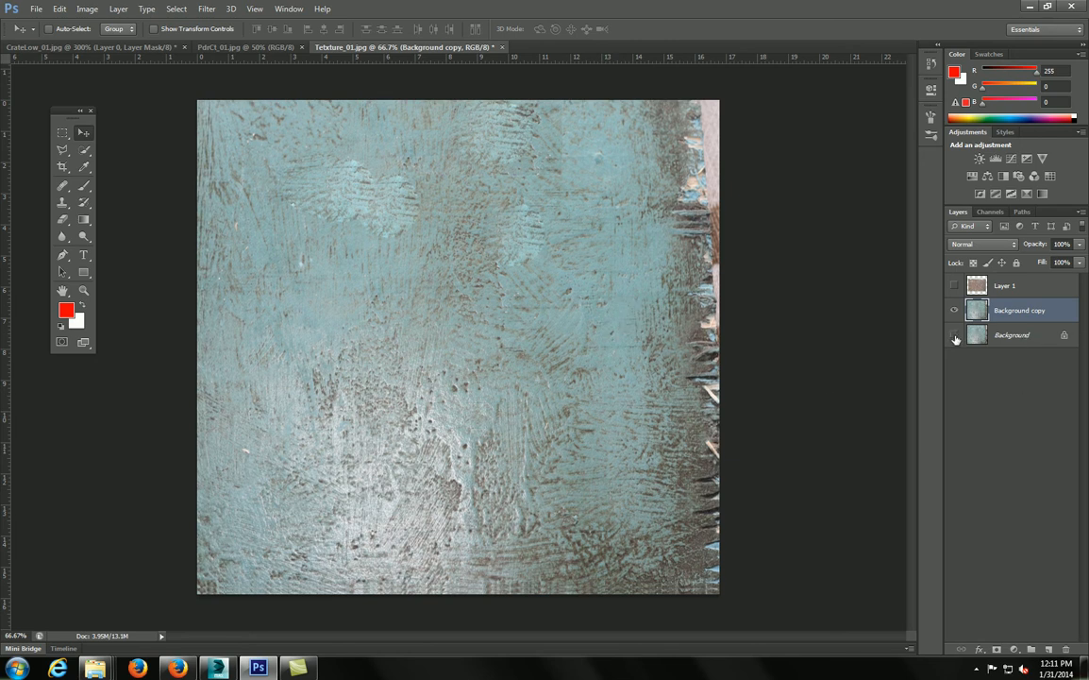
pyautogui.moveTo(1002, 285); pyautogui.dragTo(1003, 312)
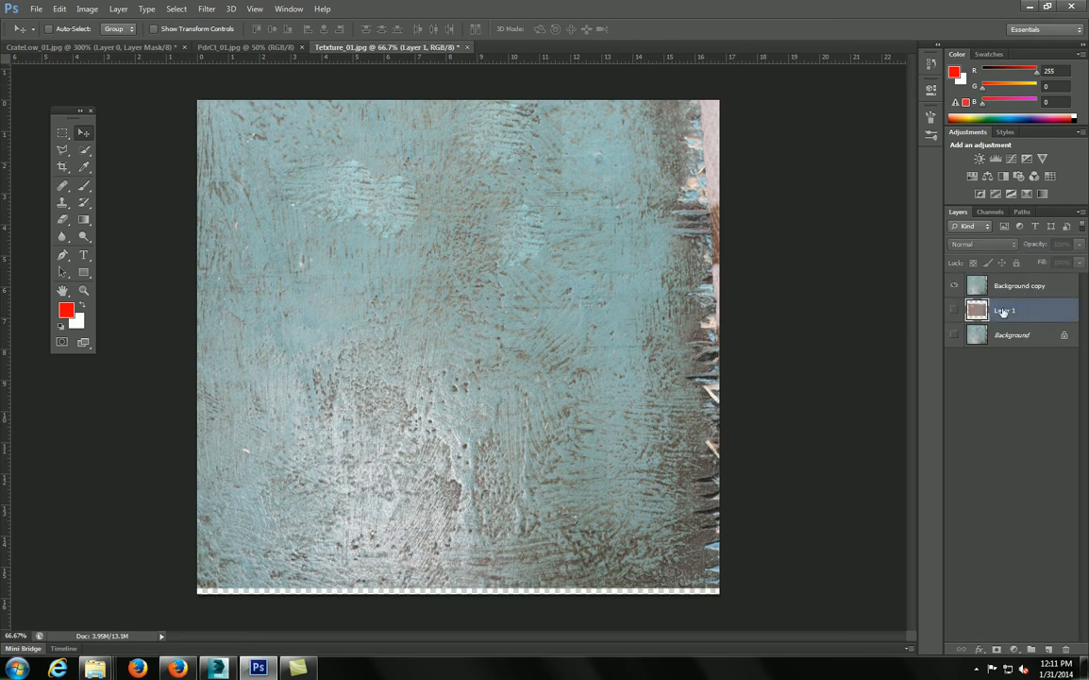
# - Show the rust Layer 1 and toggle the Background copy off and on to compare the two textures
pyautogui.click(954, 309)
pyautogui.click(954, 285)
pyautogui.click(955, 286)
pyautogui.click(954, 286)
pyautogui.click(955, 286)
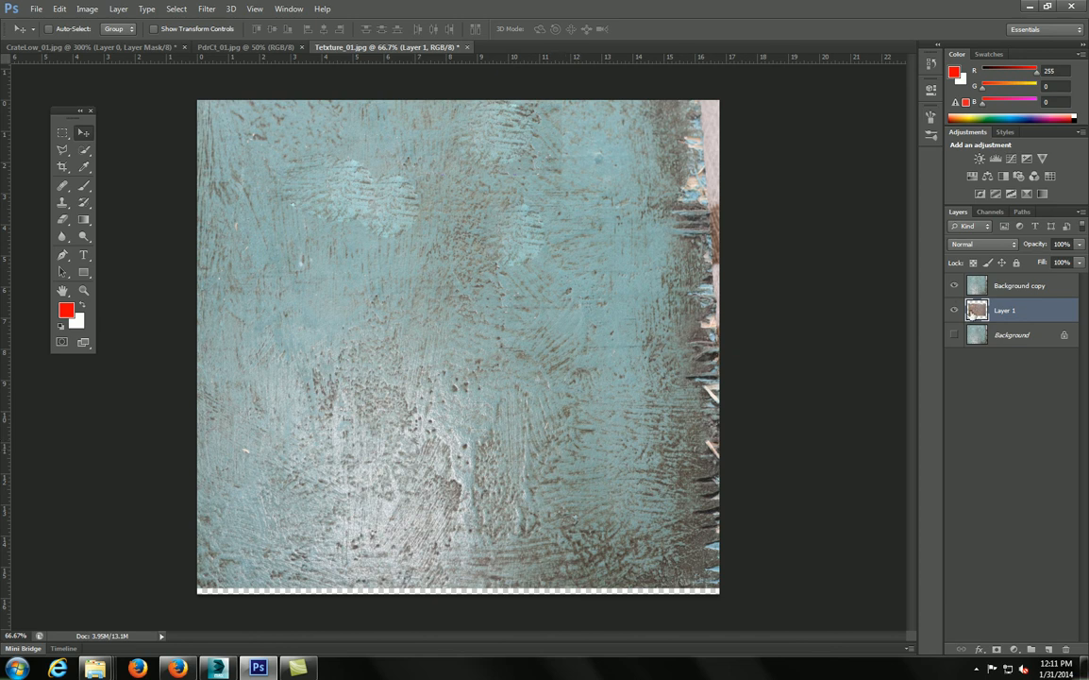
pyautogui.click(954, 286)
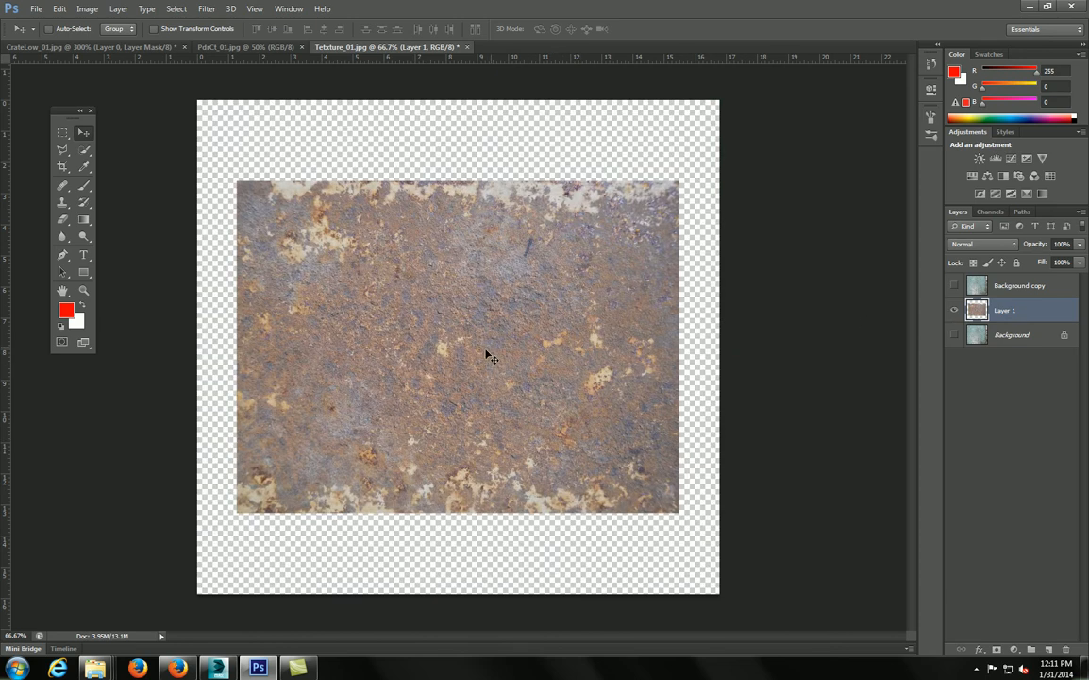
pyautogui.click(954, 287)
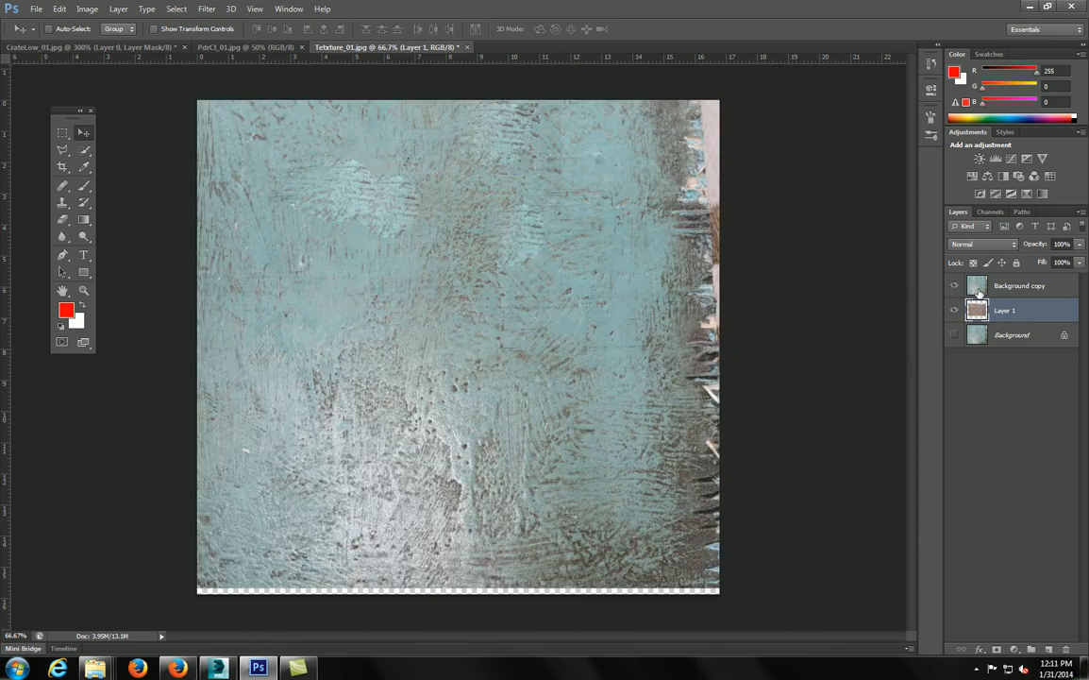
# - Add a layer mask to the Background copy layer for painting with the Brush tool
pyautogui.click(980, 291)
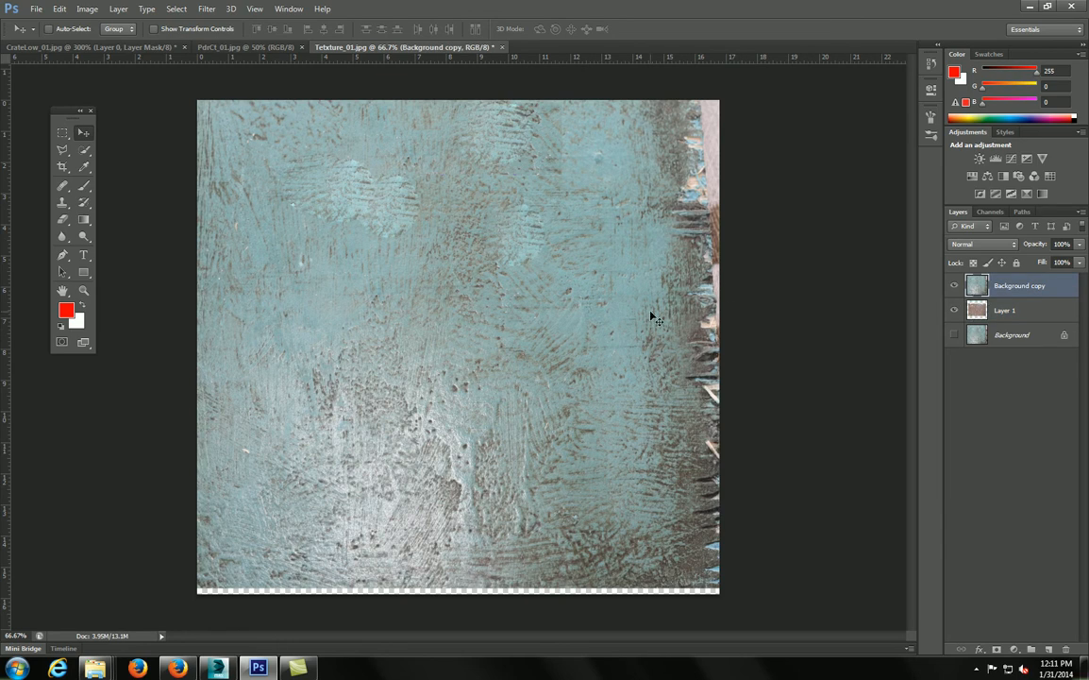
pyautogui.hotkey('ctrl', '+')
pyautogui.hotkey('ctrl', '+')
pyautogui.moveTo(647, 294); pyautogui.dragTo(588, 487)
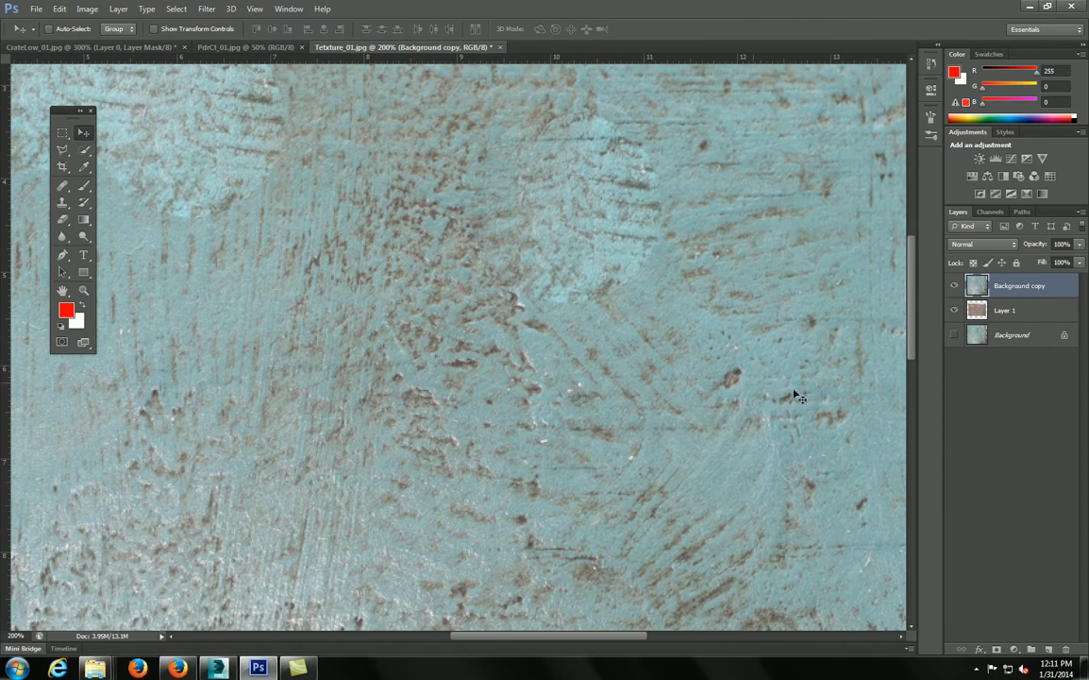
pyautogui.click(85, 186)
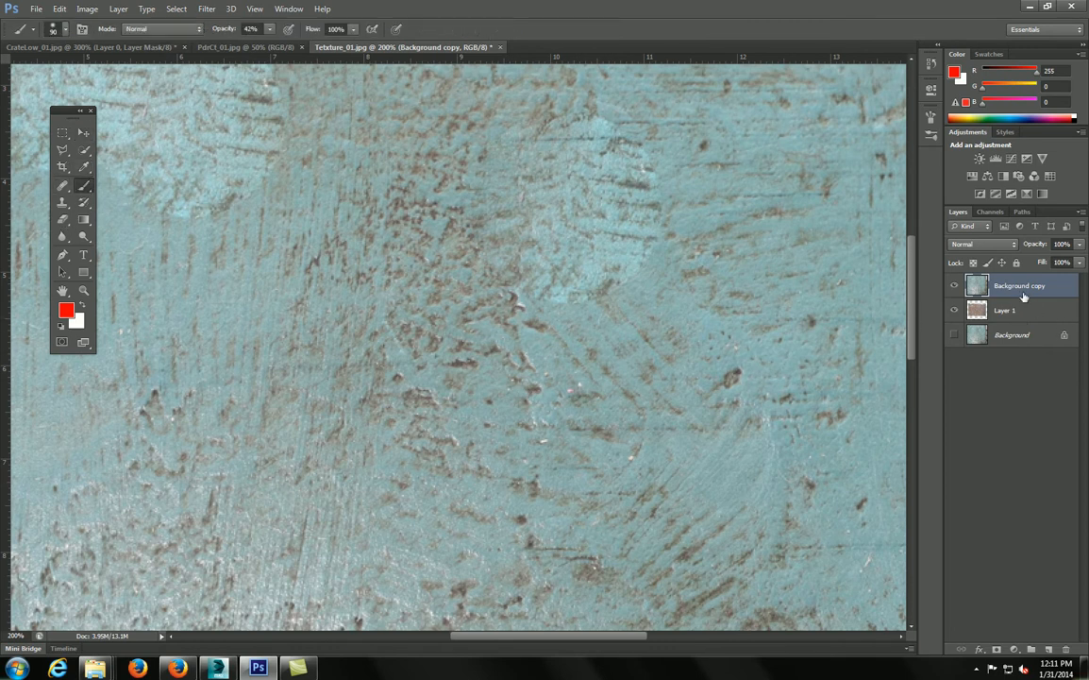
pyautogui.click(998, 651)
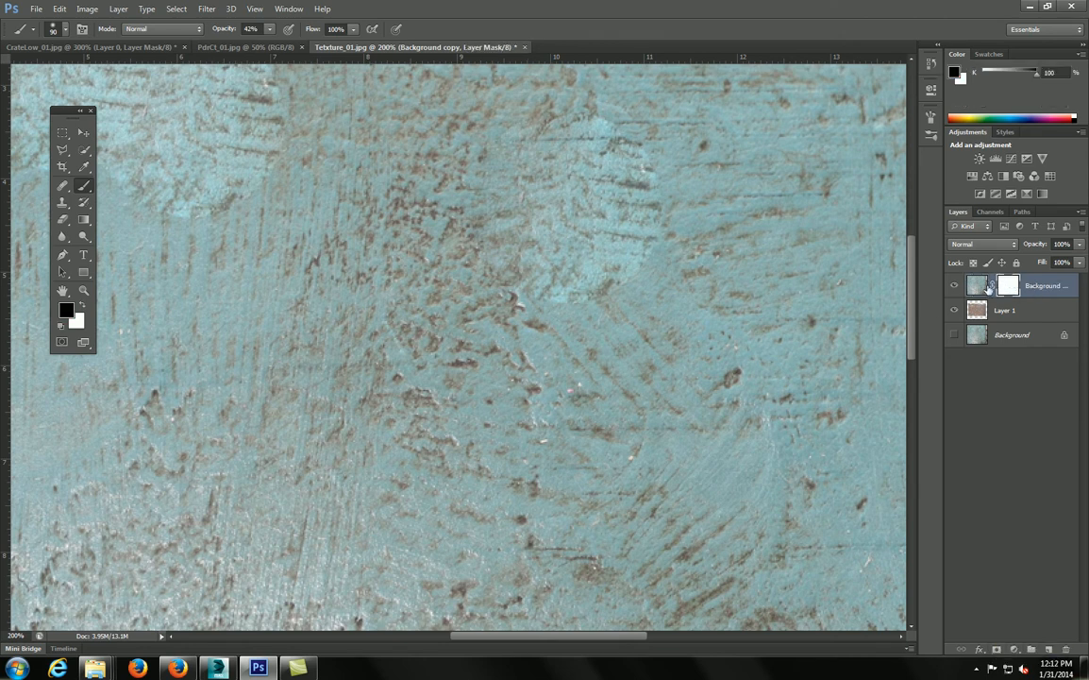
# - Reveal a strip of rust near the center by painting black on the Background copy's mask with a size 40 brush at 42% opacity
pyautogui.press('[')
pyautogui.press('[')
pyautogui.press('[')
pyautogui.press('[')
pyautogui.press('[')
pyautogui.moveTo(369, 267)
pyautogui.mouseDown()
pyautogui.moveTo(432, 242)
pyautogui.moveTo(411, 223)
pyautogui.moveTo(365, 249)
pyautogui.moveTo(479, 236)
pyautogui.moveTo(407, 215)
pyautogui.moveTo(358, 243)
pyautogui.moveTo(439, 219)
pyautogui.moveTo(396, 281)
pyautogui.moveTo(509, 180)
pyautogui.moveTo(319, 279)
pyautogui.moveTo(512, 193)
pyautogui.moveTo(381, 325)
pyautogui.moveTo(578, 257)
pyautogui.mouseUp()
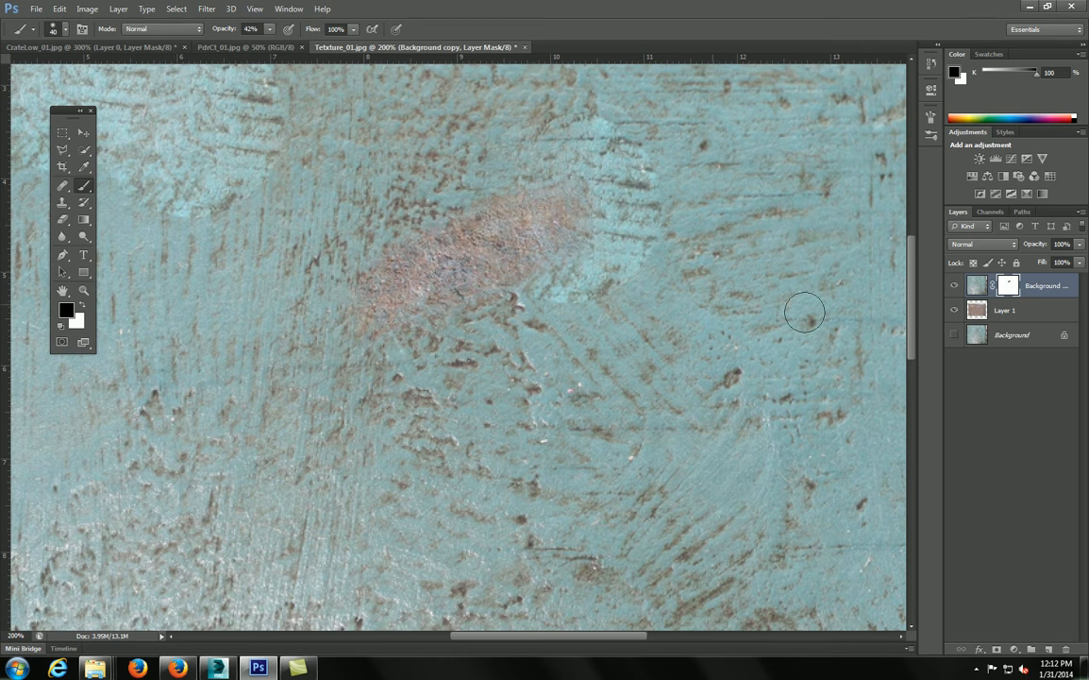
# - Toggle the rust Layer 1 off and on, and extend the revealed rust on the Background copy's mask diagonally down from the first strip
pyautogui.click(954, 309)
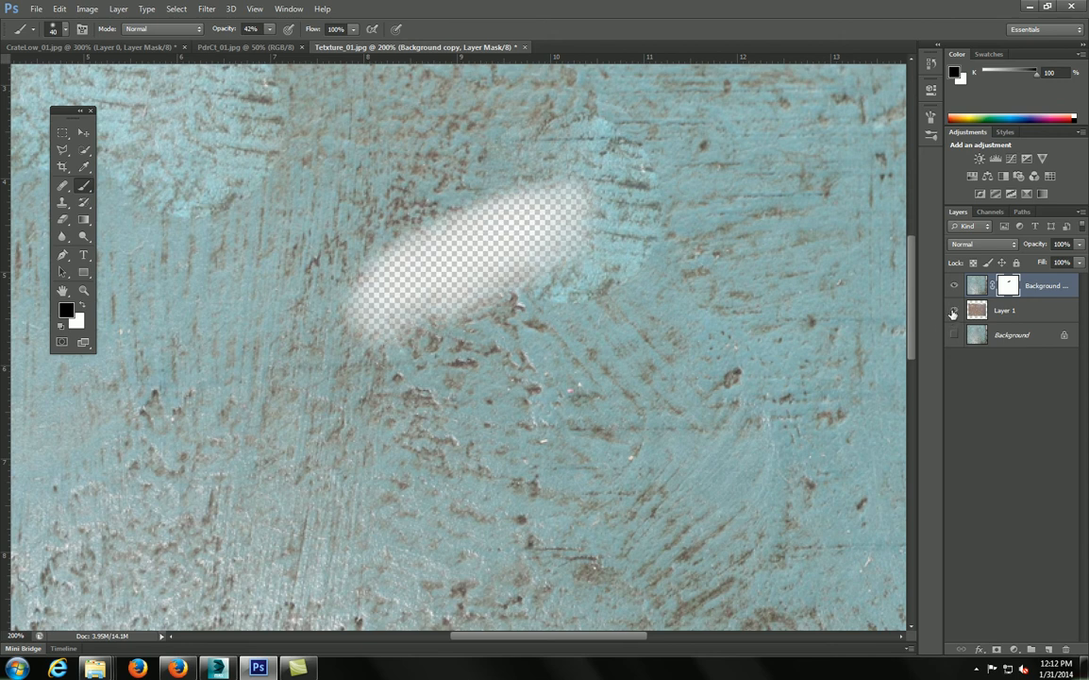
pyautogui.click(953, 311)
pyautogui.moveTo(584, 312)
pyautogui.mouseDown()
pyautogui.moveTo(628, 384)
pyautogui.moveTo(565, 268)
pyautogui.moveTo(636, 360)
pyautogui.moveTo(607, 331)
pyautogui.moveTo(700, 426)
pyautogui.moveTo(569, 288)
pyautogui.moveTo(597, 325)
pyautogui.moveTo(556, 244)
pyautogui.moveTo(602, 321)
pyautogui.moveTo(589, 296)
pyautogui.moveTo(594, 257)
pyautogui.moveTo(584, 277)
pyautogui.moveTo(627, 260)
pyautogui.moveTo(564, 263)
pyautogui.mouseUp()
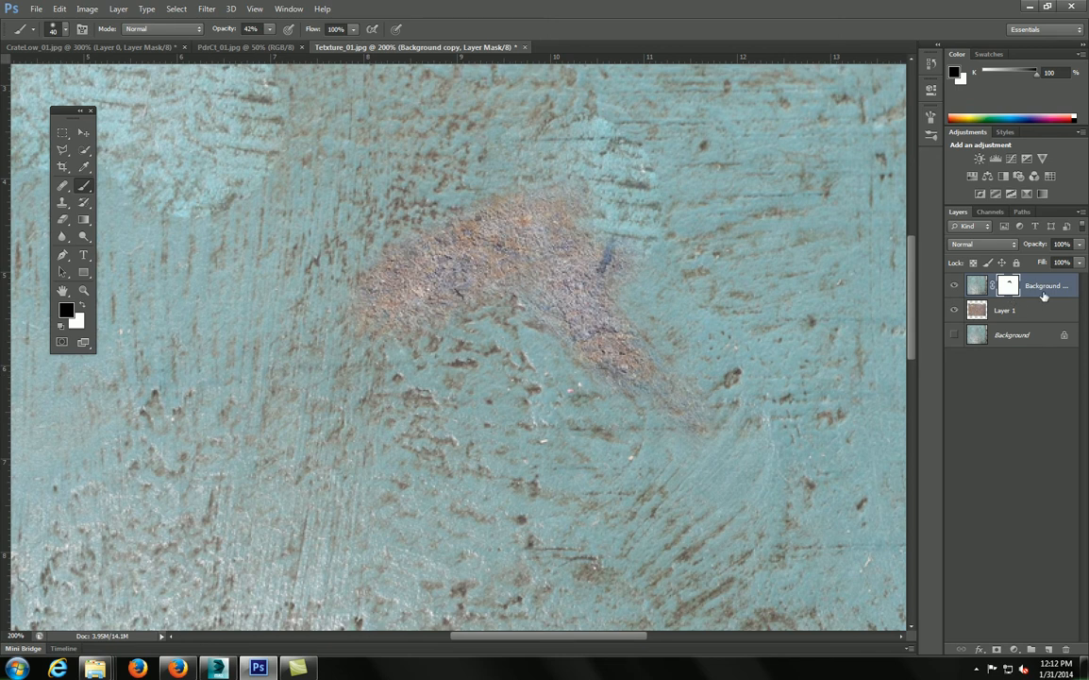
# - Duplicate the Background copy beneath Layer 1, delete the duplicate's mask without applying it, and show only that layer
pyautogui.click(977, 285)
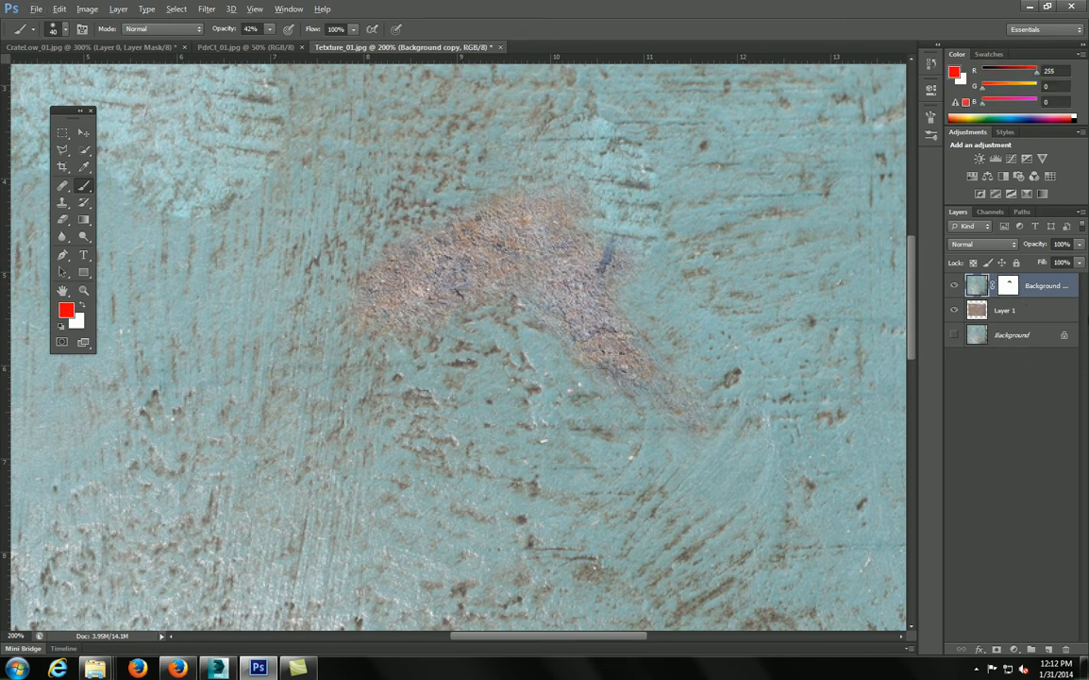
pyautogui.moveTo(1042, 290); pyautogui.dragTo(1065, 650)
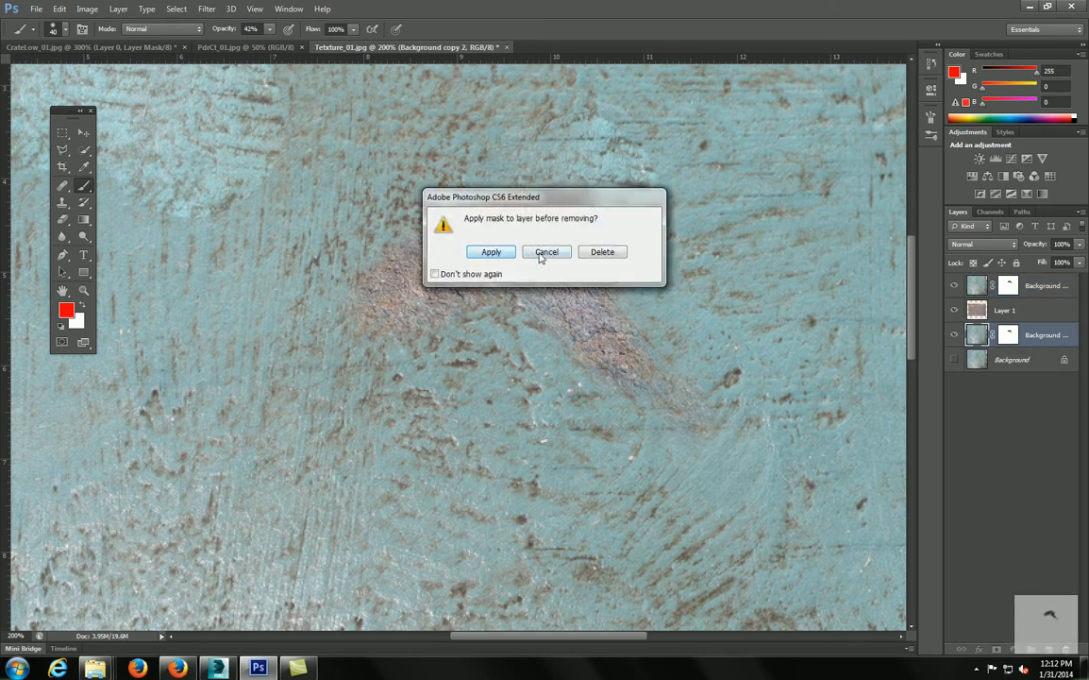
pyautogui.click(602, 252)
pyautogui.keyDown('alt'); pyautogui.click(955, 335); pyautogui.keyUp('alt')
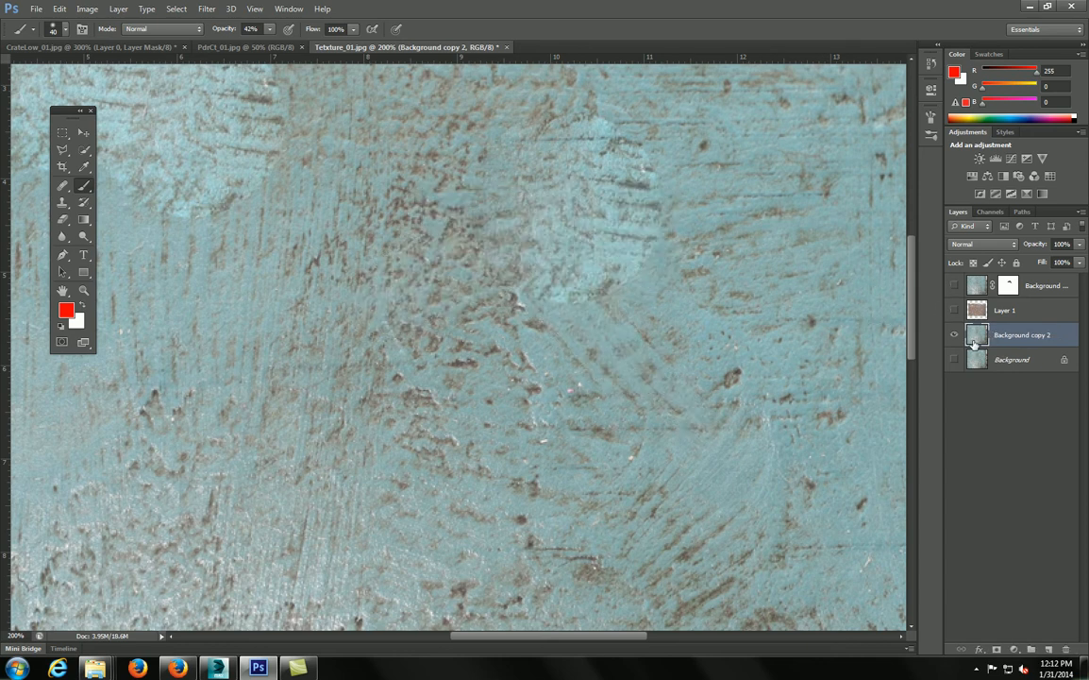
# - Desaturate the Background copy 2 layer to turn the teal texture grey
pyautogui.click(87, 8)
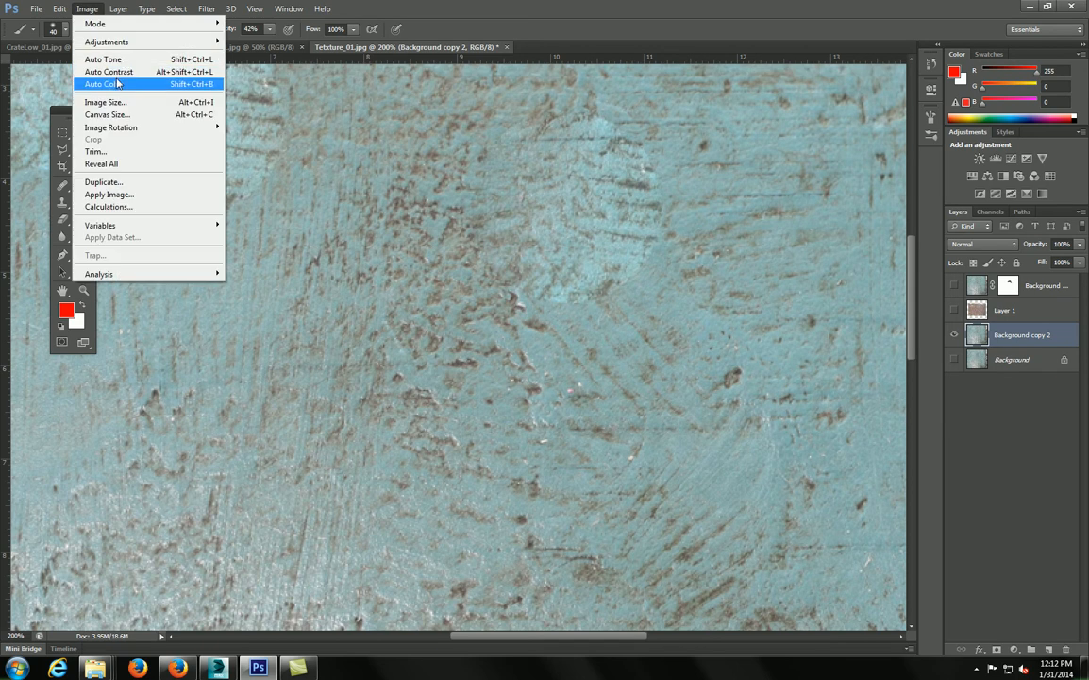
pyautogui.moveTo(117, 42)
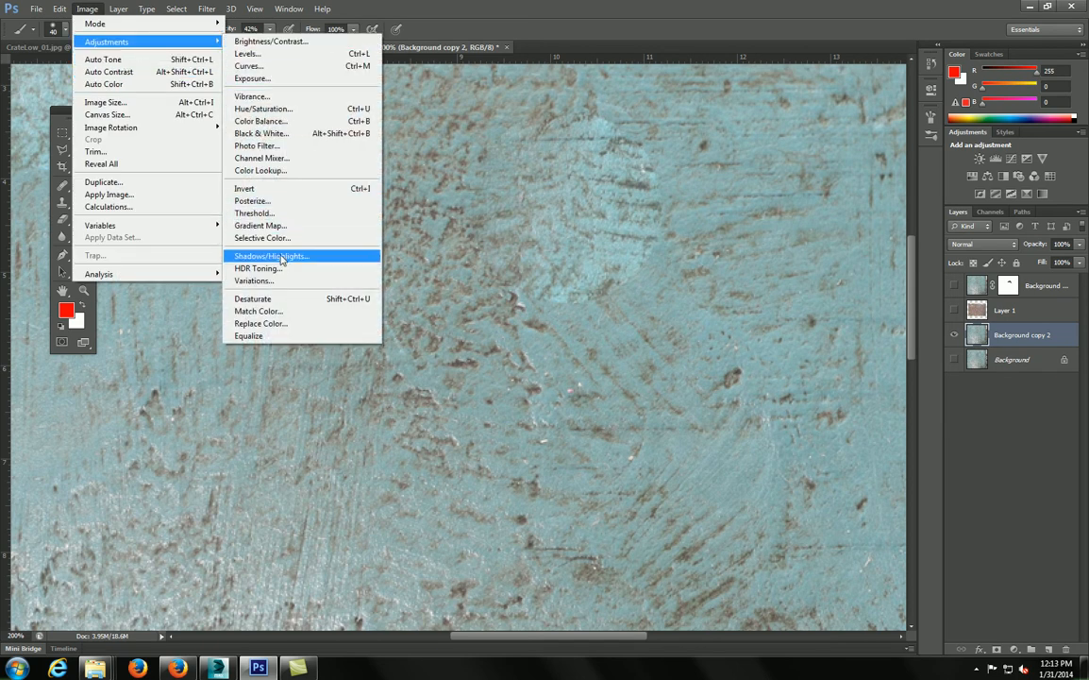
pyautogui.click(303, 299)
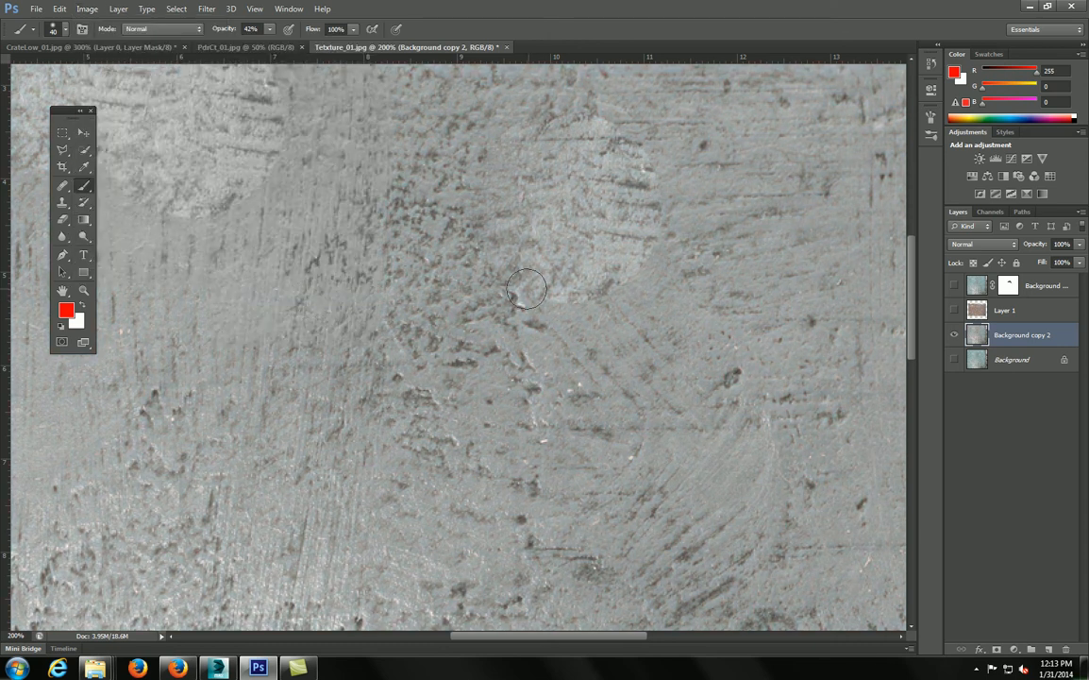
pyautogui.hotkey('ctrl', '-')
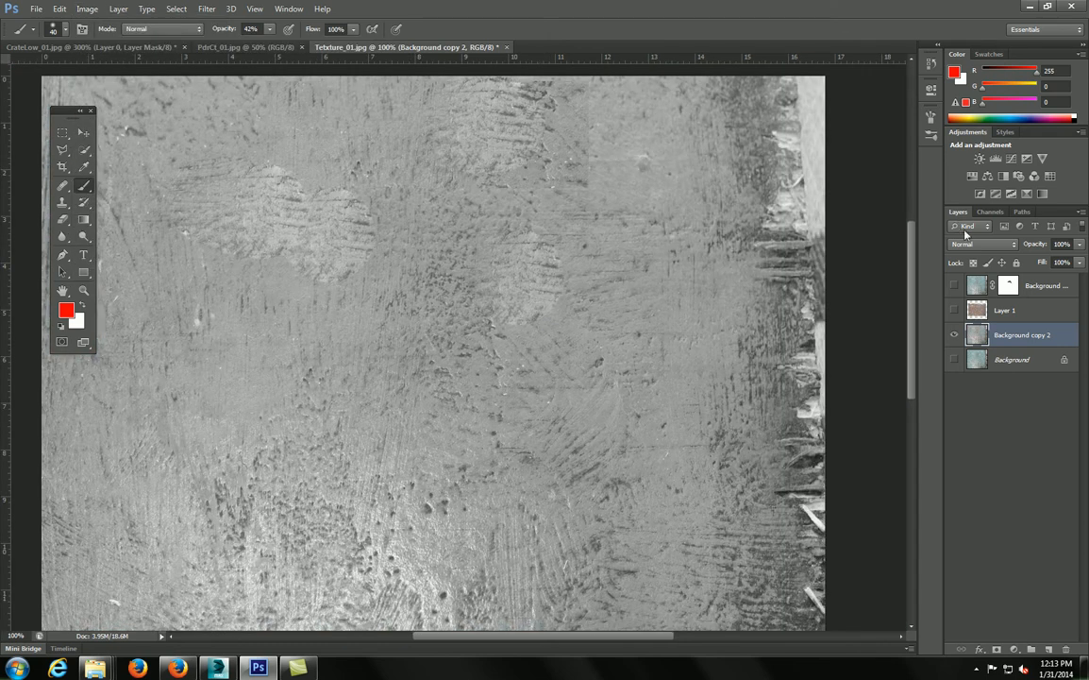
# - Add a new layer directly beneath Background copy 2 and fill it with the red foreground color
pyautogui.click(1020, 359)
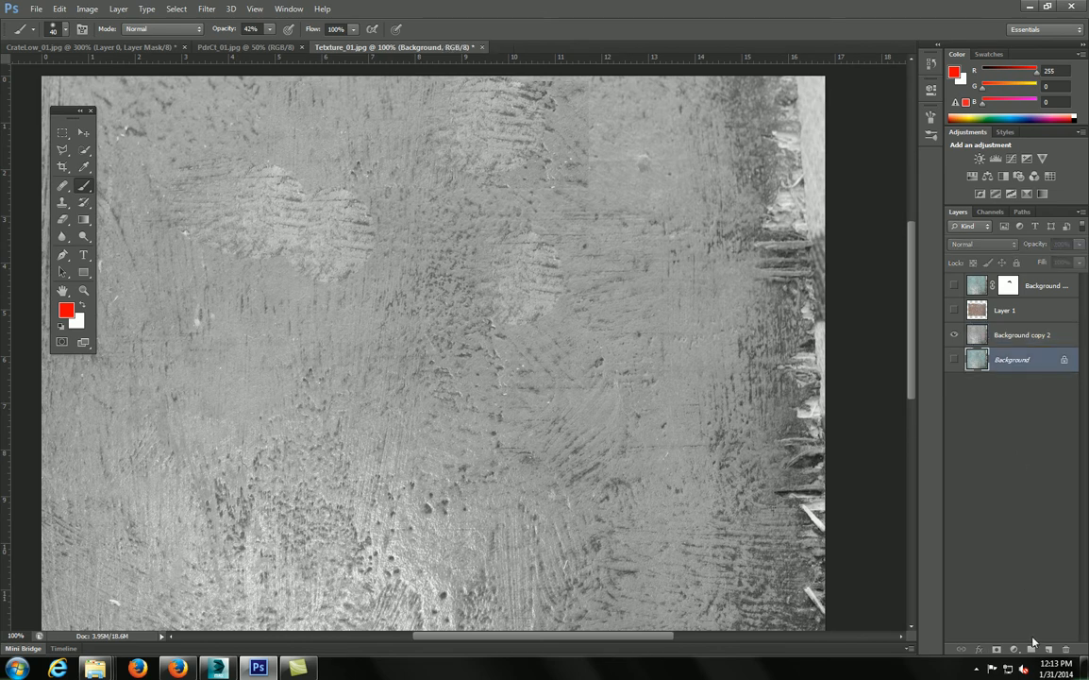
pyautogui.hotkey('ctrl', 'shift', 'alt', 'n')
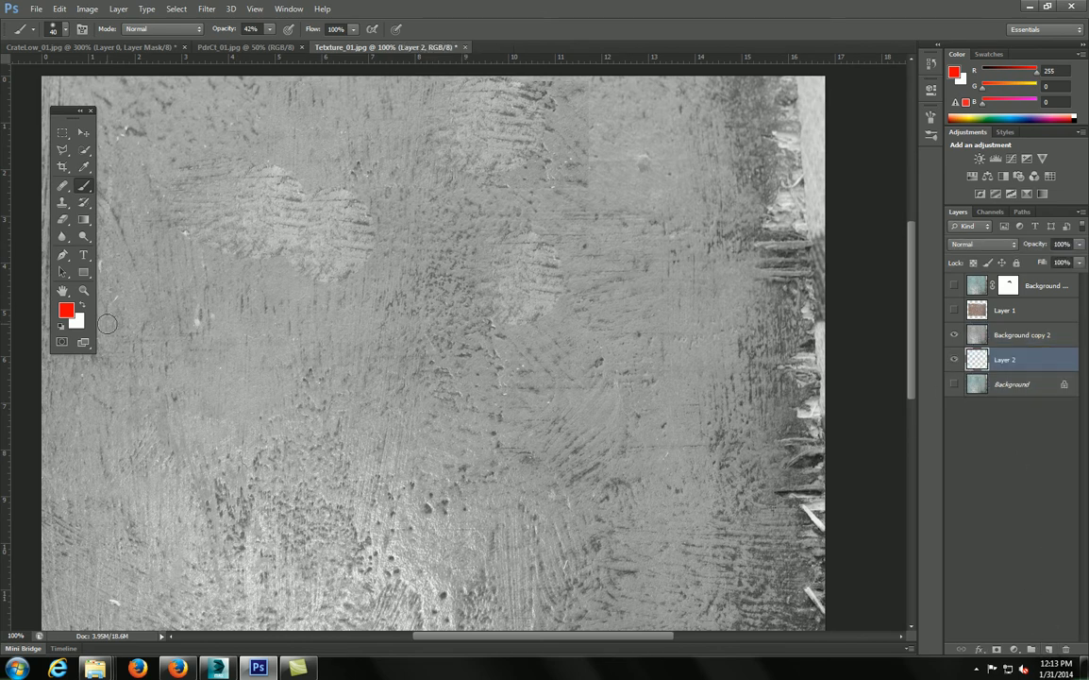
pyautogui.hotkey('alt', 'BackSpace')
pyautogui.click(954, 335)
pyautogui.click(953, 336)
pyautogui.click(1000, 244)
pyautogui.click(972, 268)
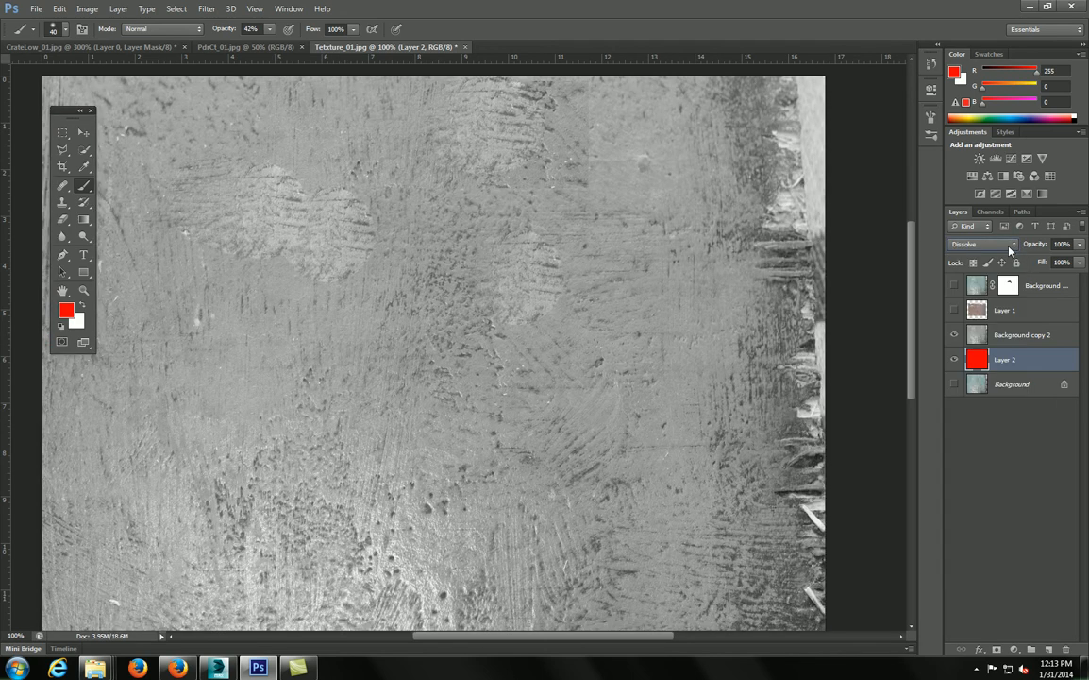
pyautogui.click(1008, 244)
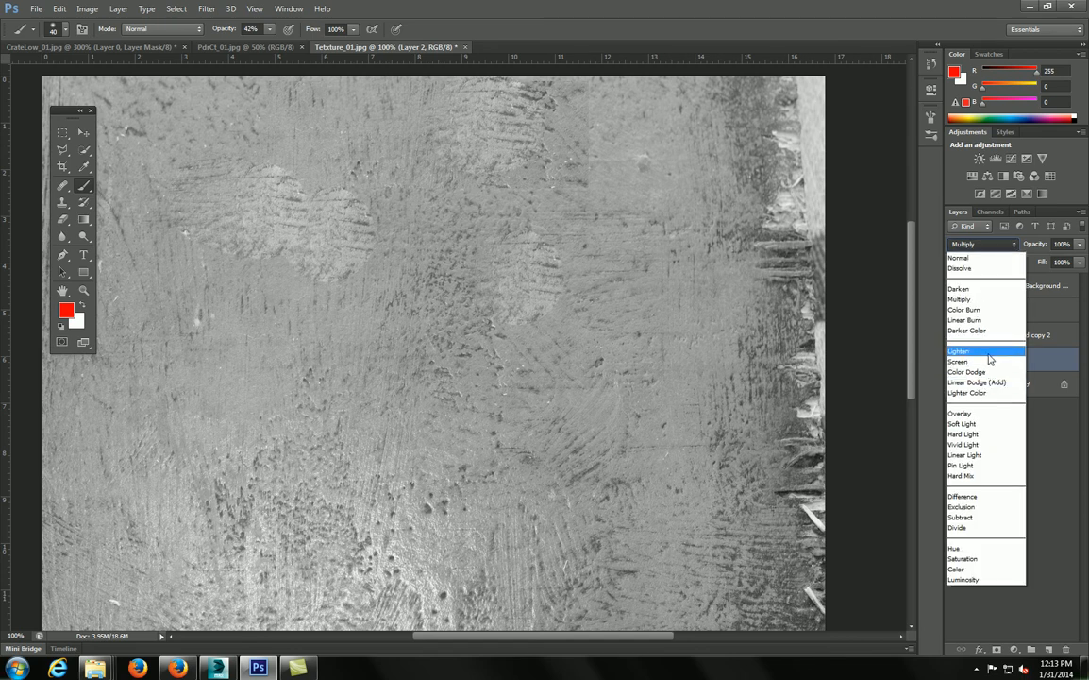
pyautogui.click(984, 418)
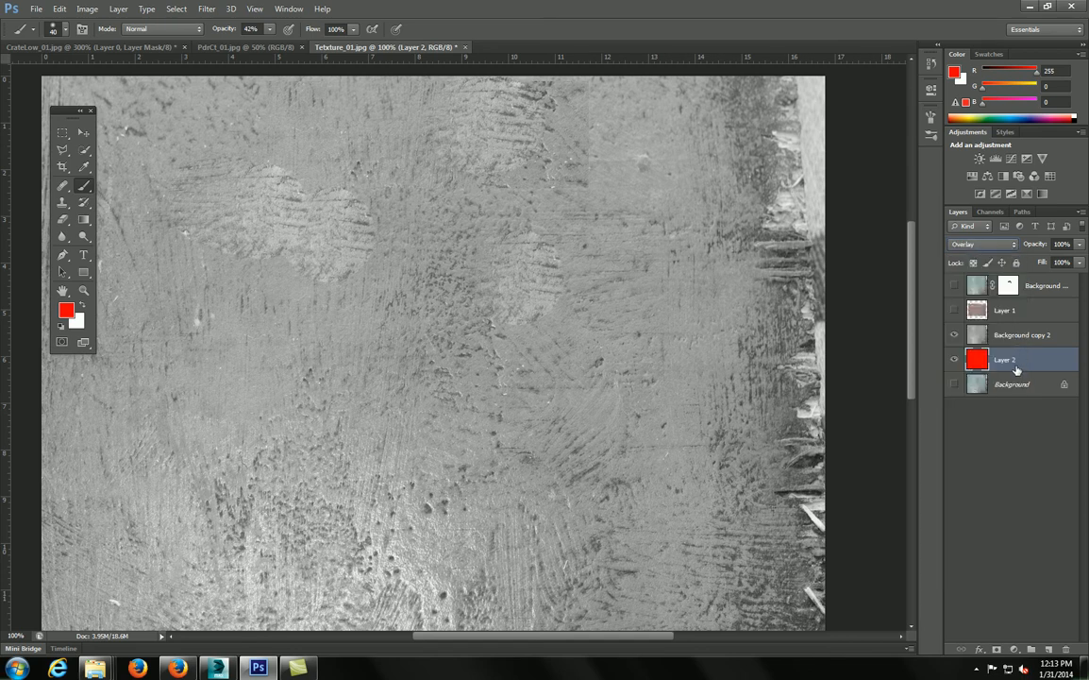
pyautogui.click(968, 246)
pyautogui.click(962, 257)
# - Set the blend mode of the desaturated Background copy 2 layer to Overlay
pyautogui.click(981, 335)
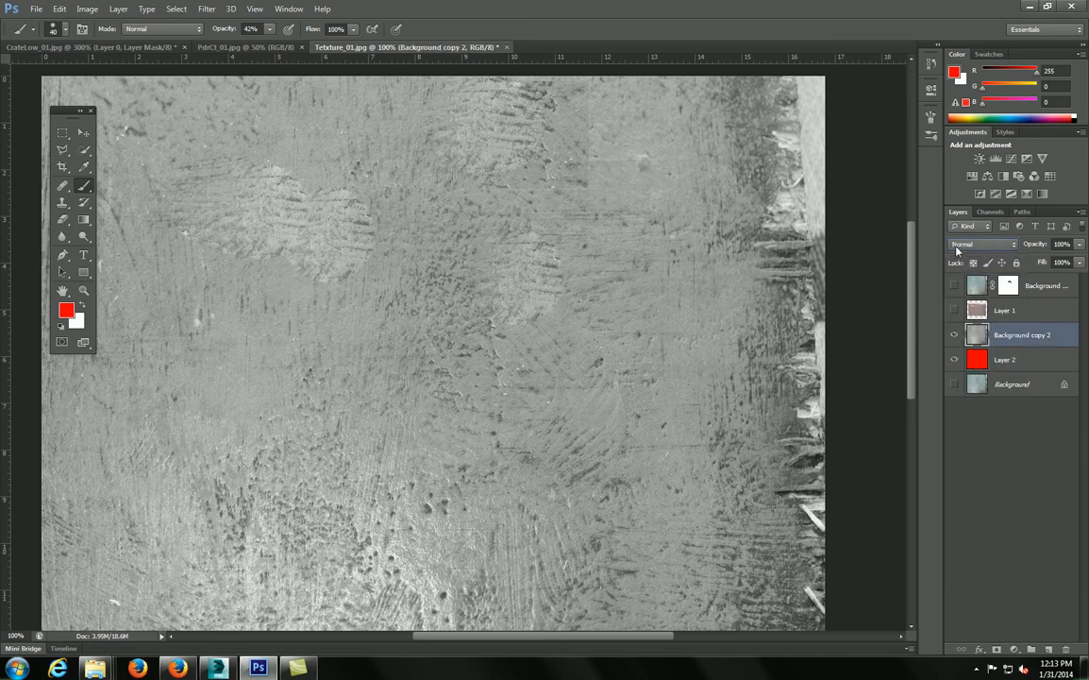
pyautogui.click(988, 247)
pyautogui.click(959, 413)
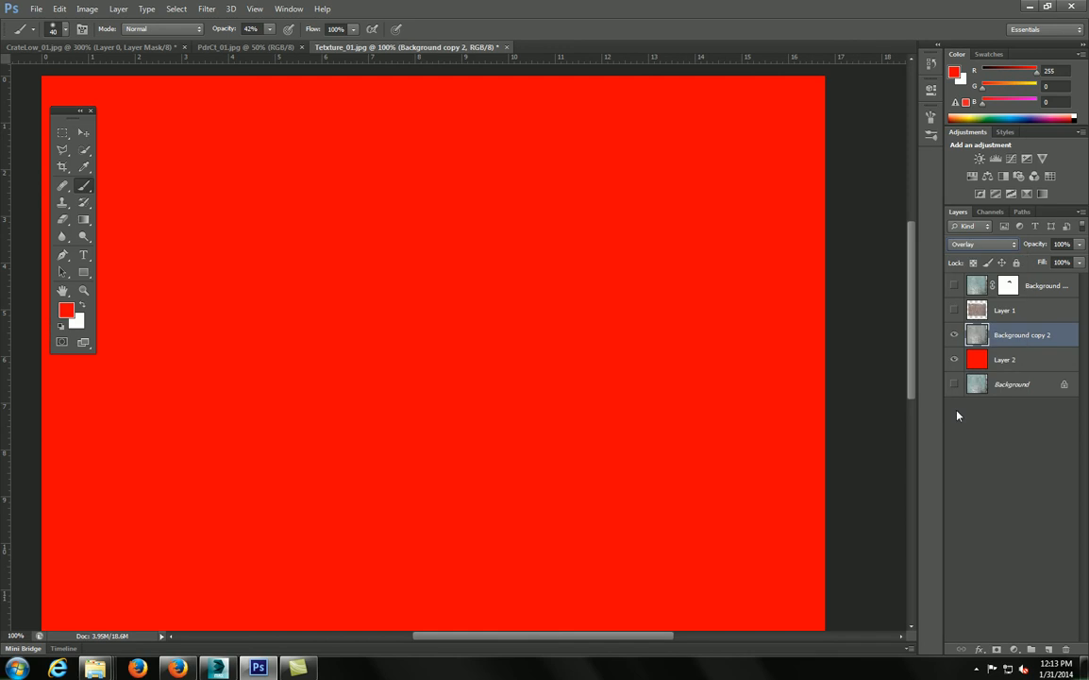
# - Apply a Color Overlay effect in dusty red a16969 to the red Layer 2
pyautogui.click(1002, 360)
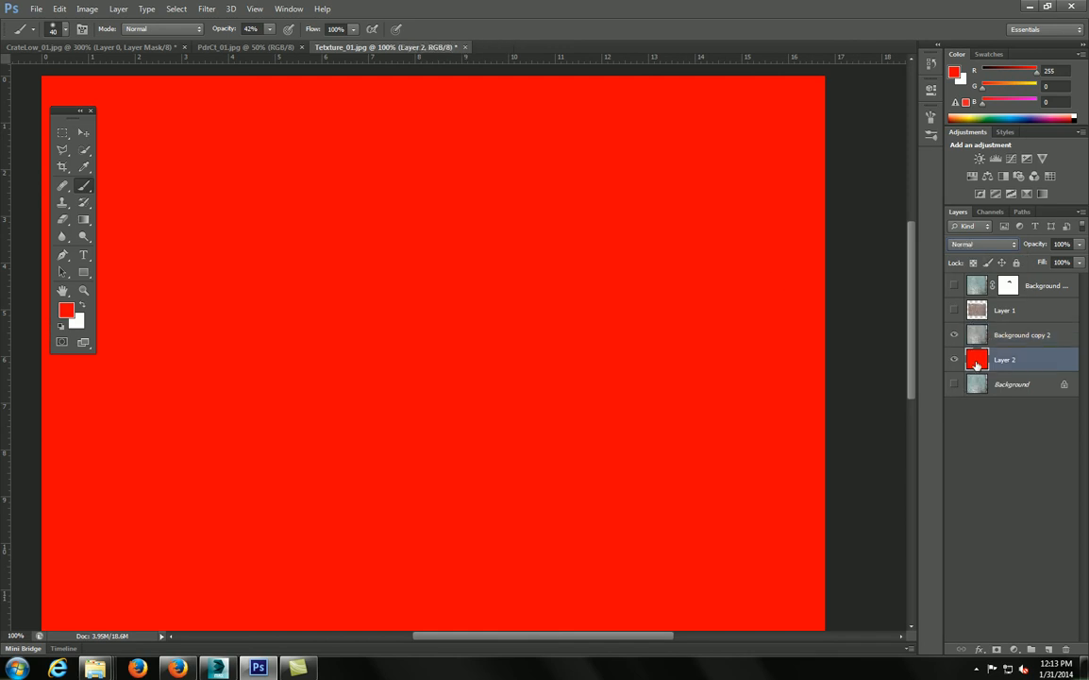
pyautogui.doubleClick(1043, 365)
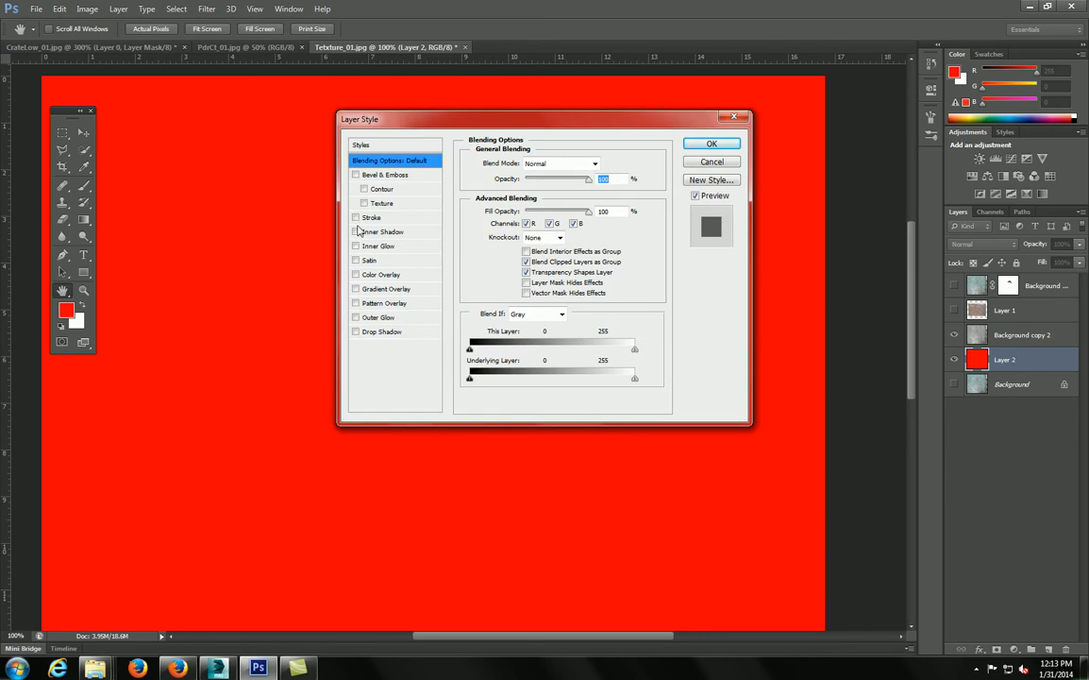
pyautogui.click(373, 276)
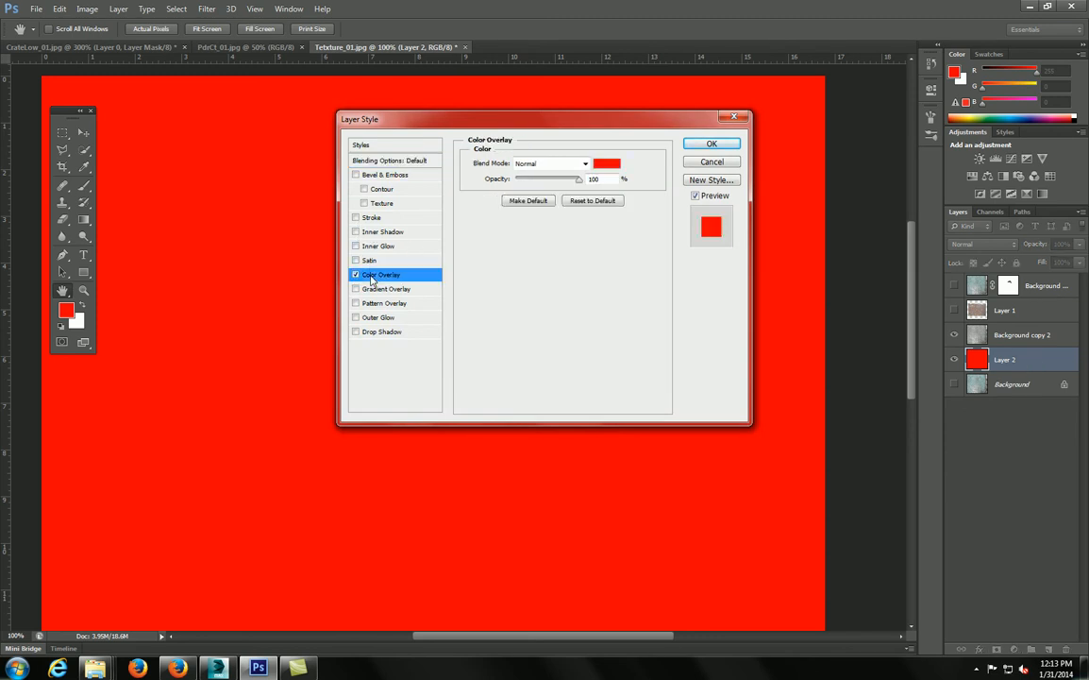
pyautogui.click(604, 166)
pyautogui.click(428, 238)
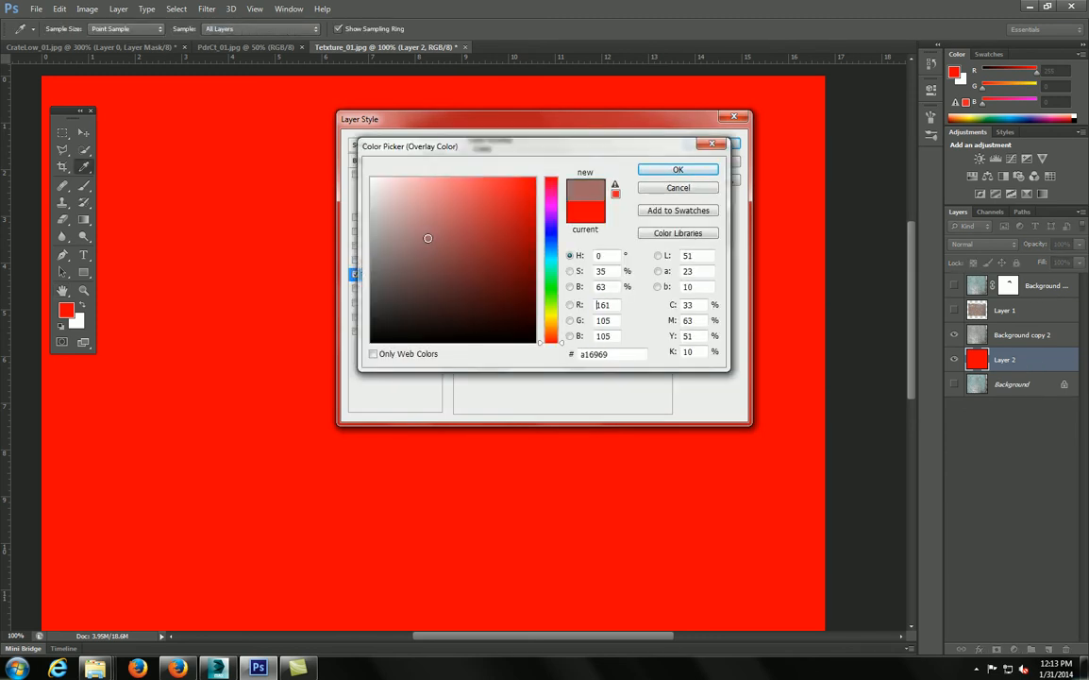
pyautogui.click(678, 169)
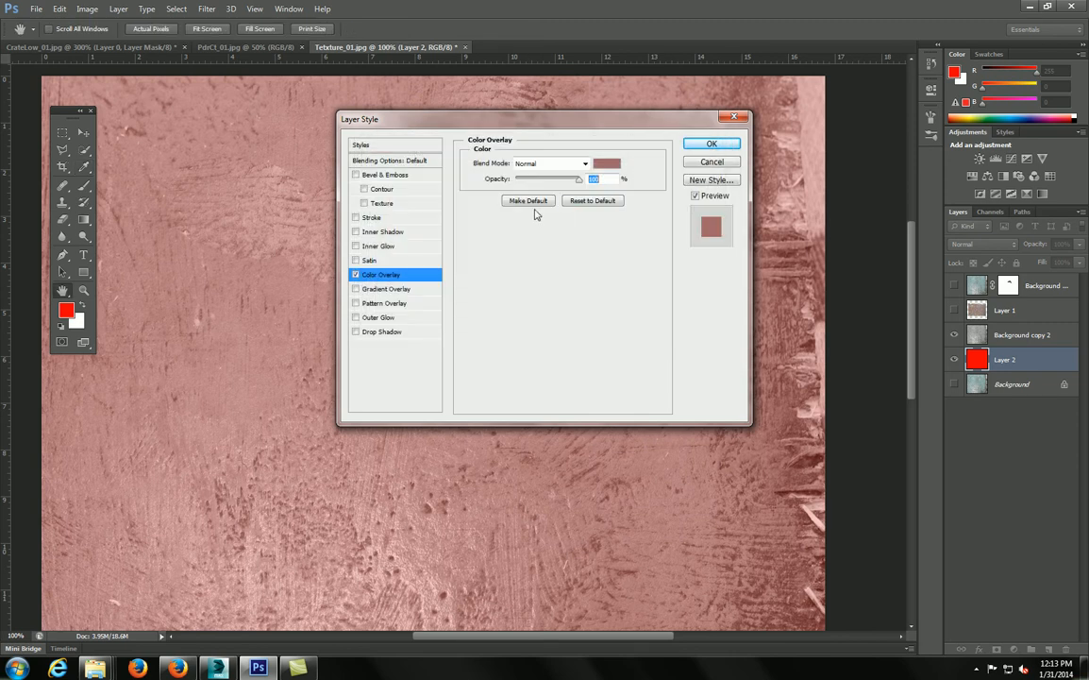
pyautogui.click(715, 144)
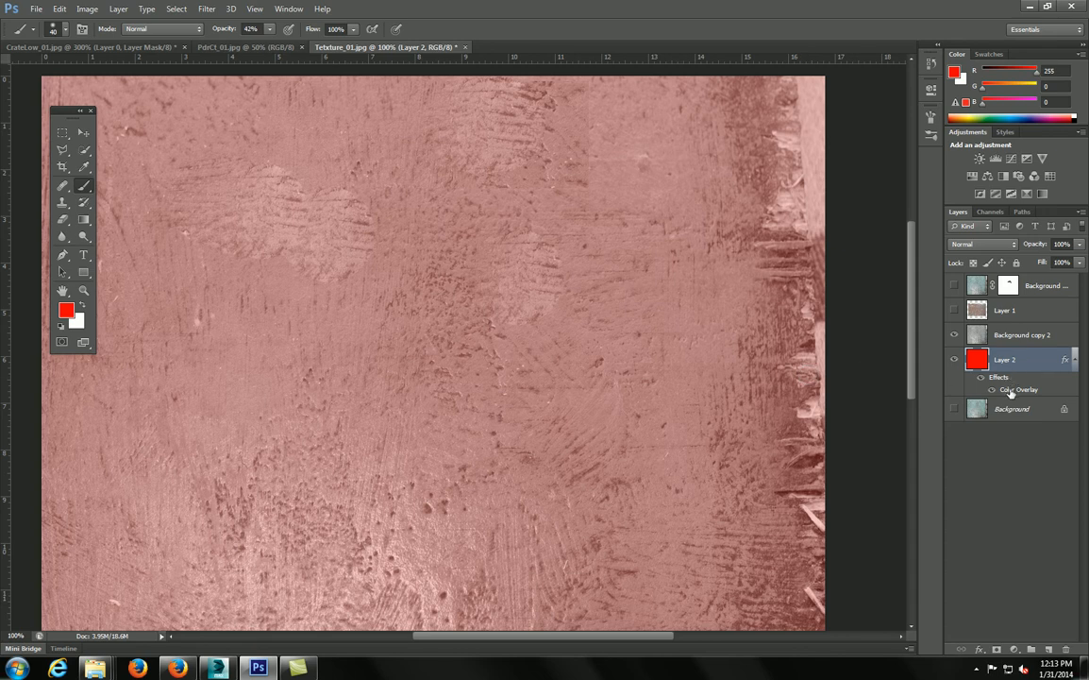
# - Review Layer 2's Color Overlay settings and overlay color in its layer style, and inspect the tinted texture
pyautogui.doubleClick(1021, 361)
pyautogui.moveTo(338, 118); pyautogui.dragTo(342, 131)
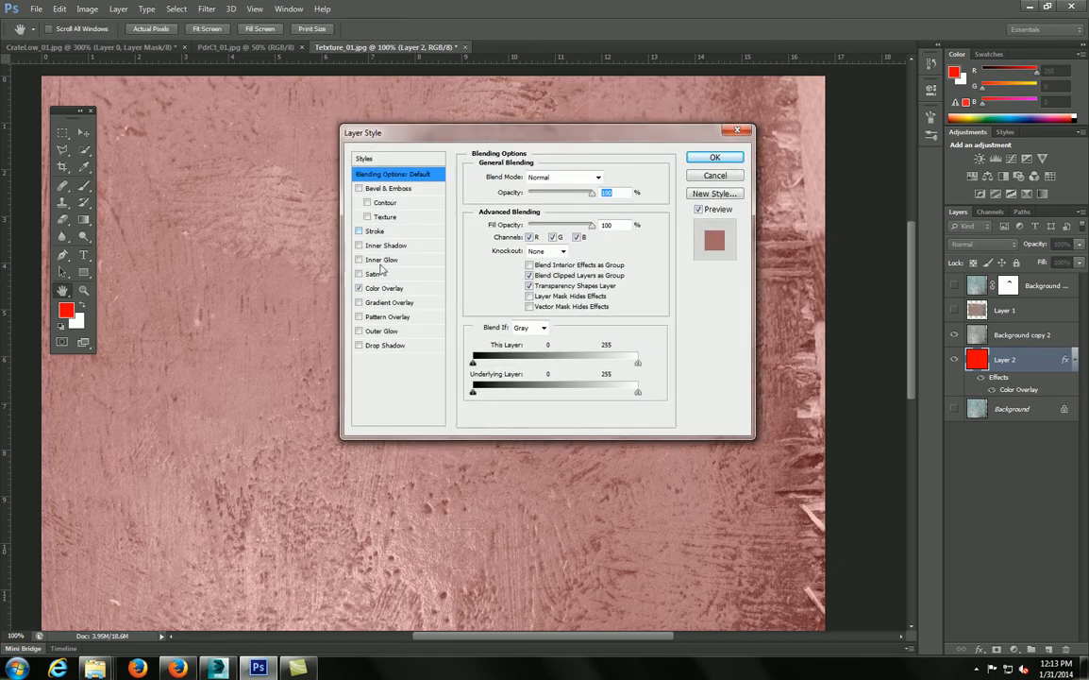
pyautogui.click(381, 292)
pyautogui.click(610, 177)
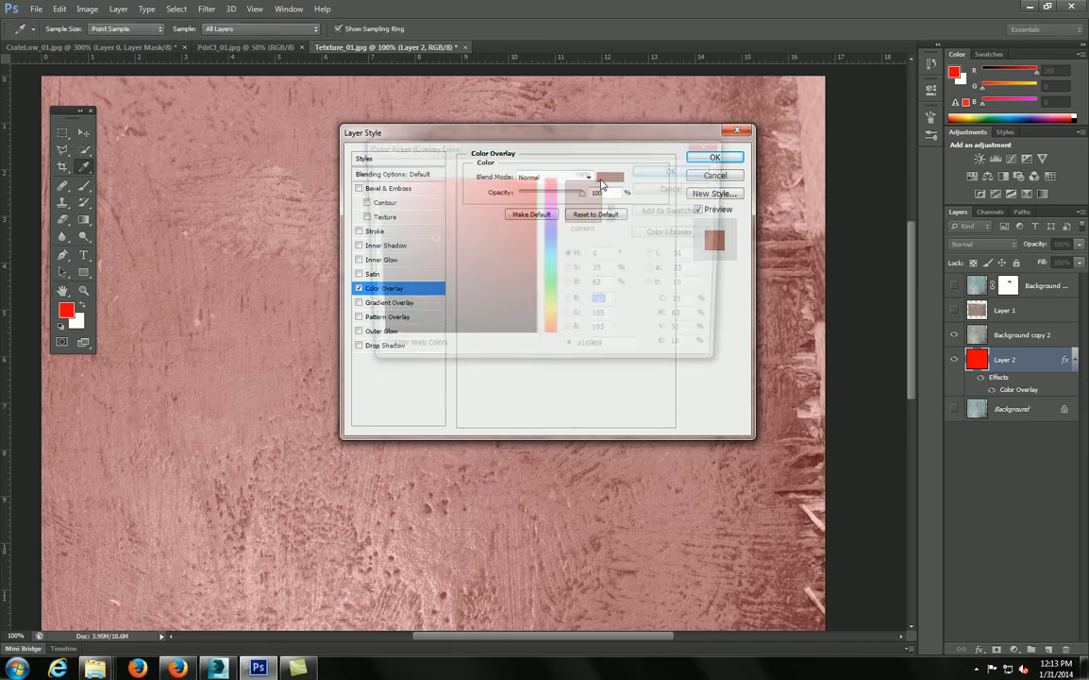
pyautogui.click(650, 192)
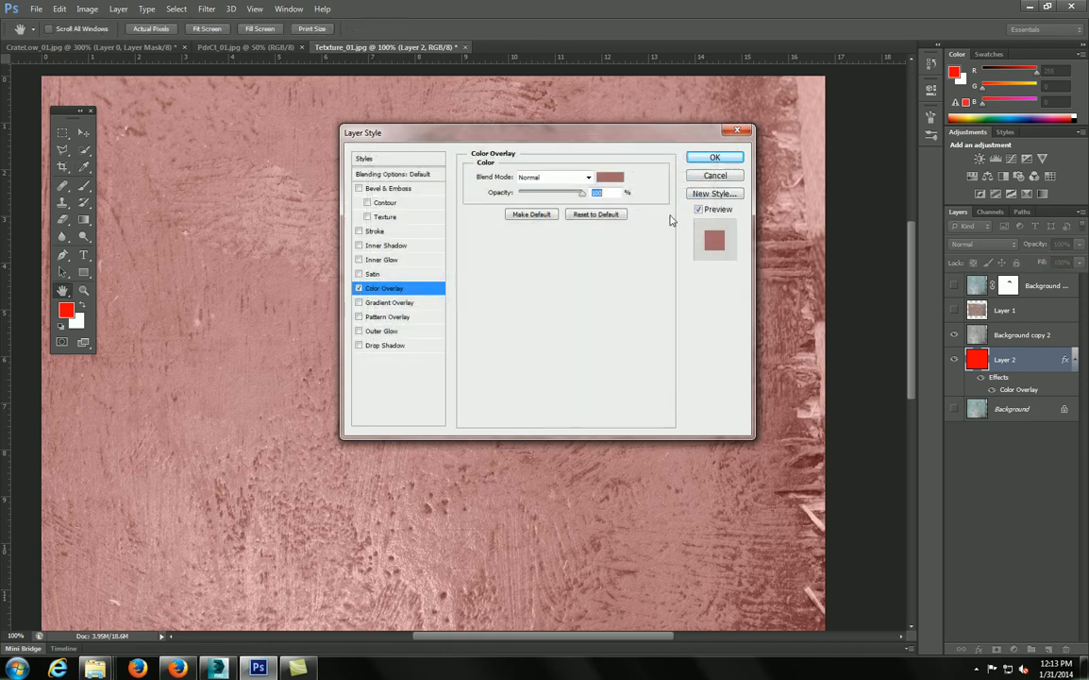
pyautogui.click(703, 156)
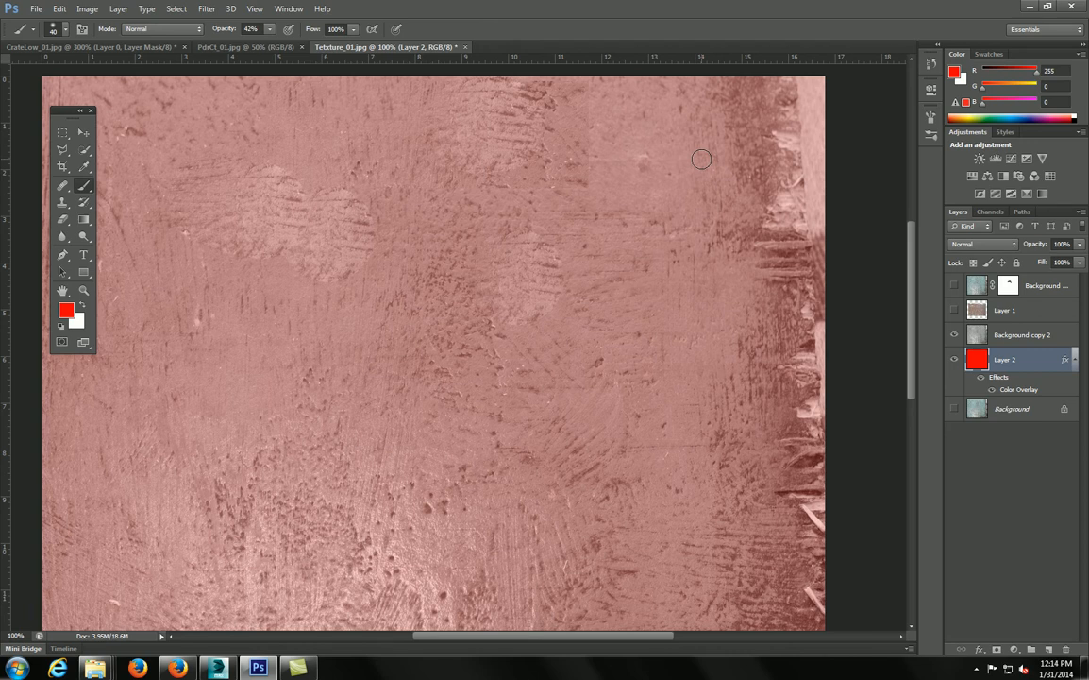
pyautogui.moveTo(512, 221); pyautogui.dragTo(585, 186)
pyautogui.hotkey('ctrl', 'r')
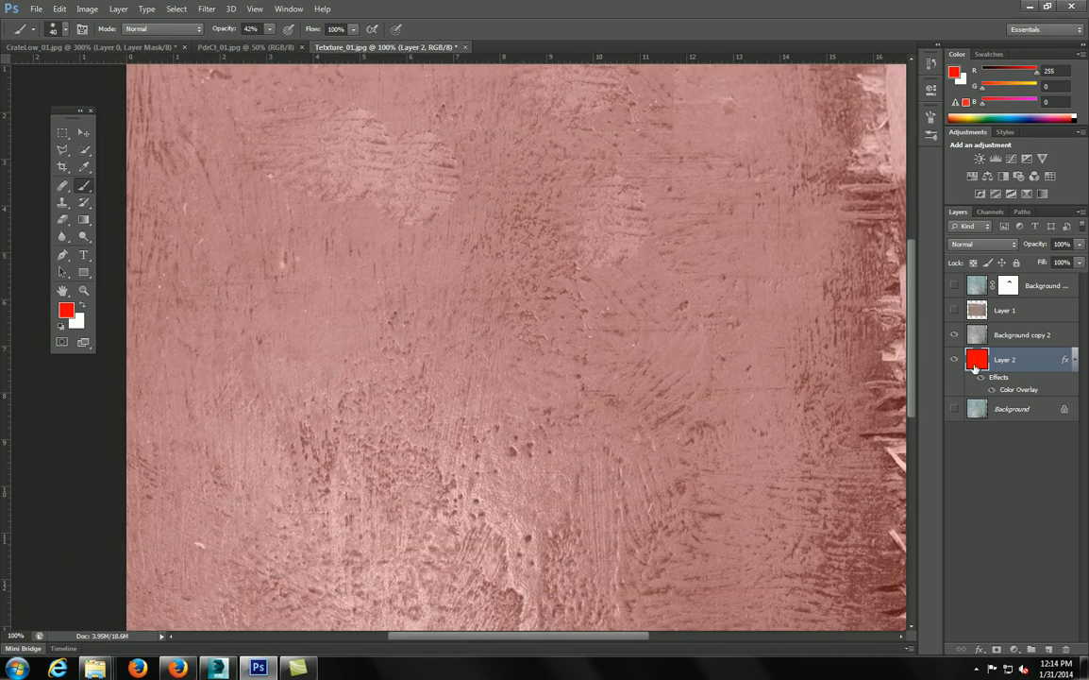
pyautogui.doubleClick(974, 367)
pyautogui.click(722, 158)
# - Adjust Layer 2 with Hue/Saturation, setting saturation to -28 and lightness to +49
pyautogui.click(87, 9)
pyautogui.moveTo(106, 41)
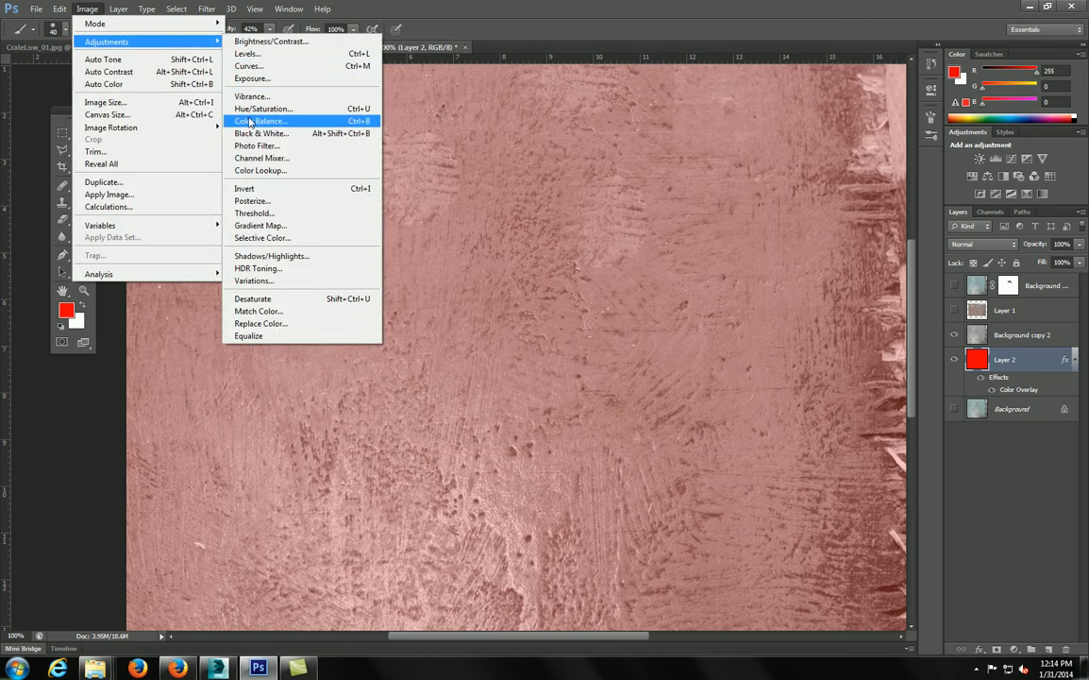
pyautogui.click(265, 110)
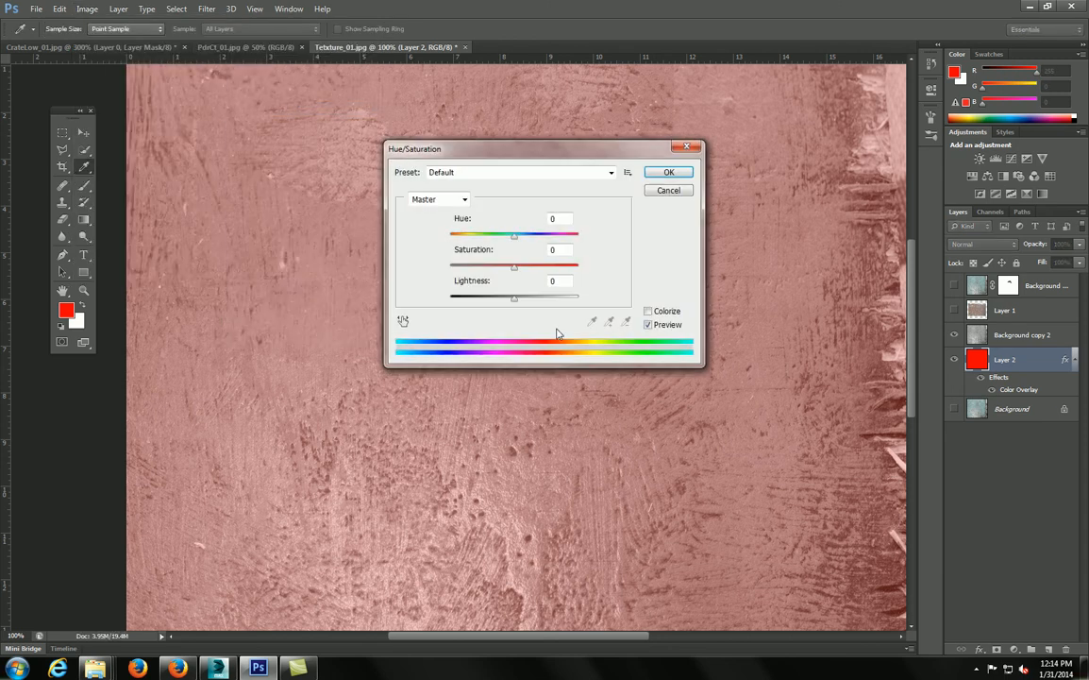
pyautogui.moveTo(477, 299); pyautogui.dragTo(505, 271)
pyautogui.click(666, 173)
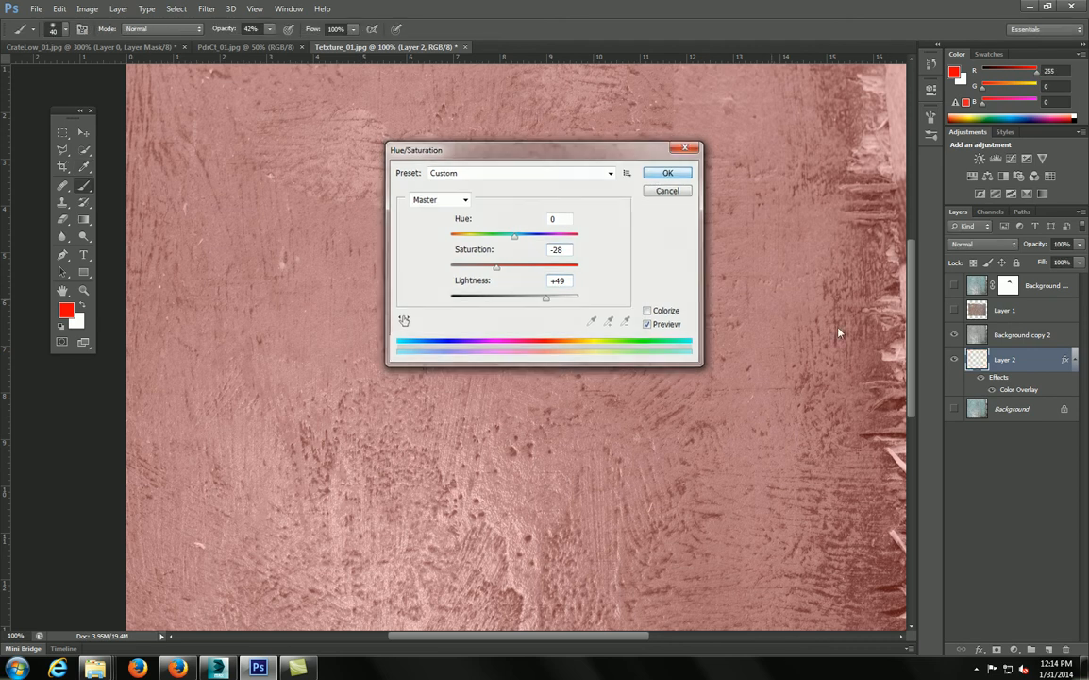
# - Delete Layer 2's Color Overlay effect, and toggle Background copy 2 off and on to compare with the plain fill
pyautogui.moveTo(998, 380); pyautogui.dragTo(1067, 650)
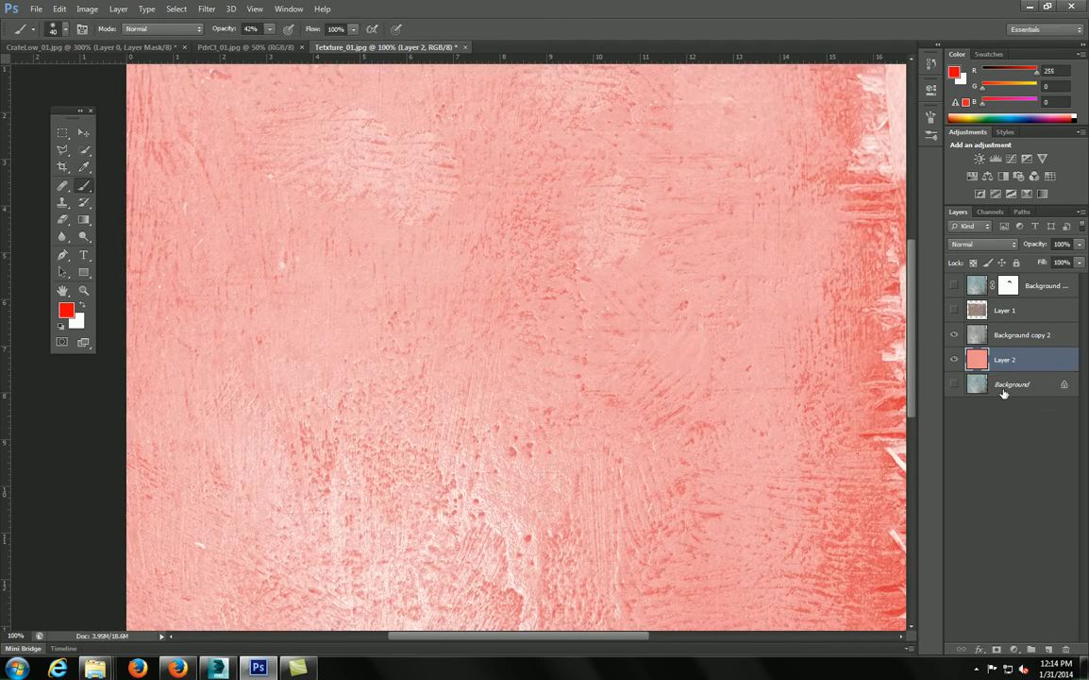
pyautogui.click(954, 336)
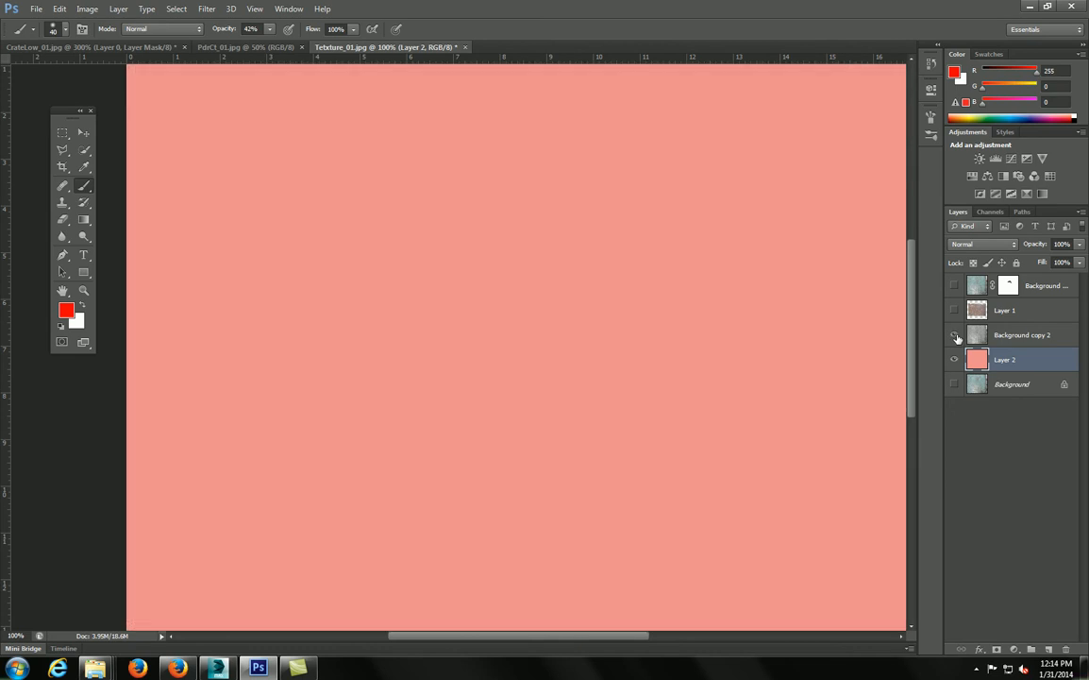
pyautogui.click(955, 336)
# - Move the layer mask from Background copy onto Background copy 2, and place the rust Layer 1 directly beneath Layer 2
pyautogui.click(1010, 334)
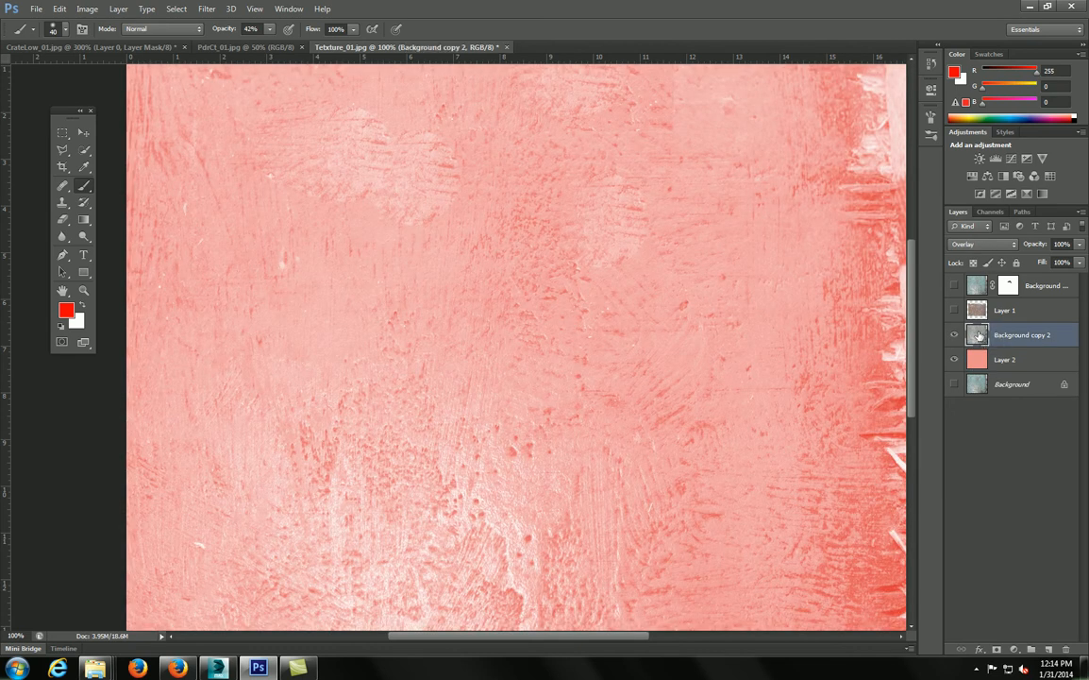
pyautogui.moveTo(502, 307); pyautogui.dragTo(499, 336)
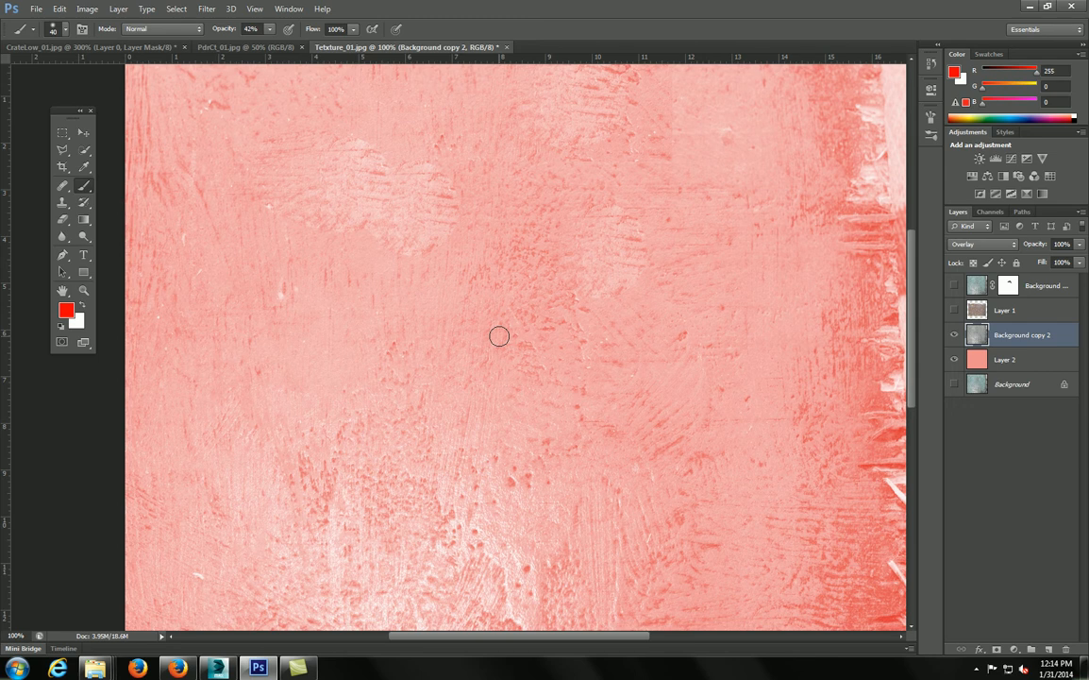
pyautogui.moveTo(1008, 285); pyautogui.dragTo(1035, 385)
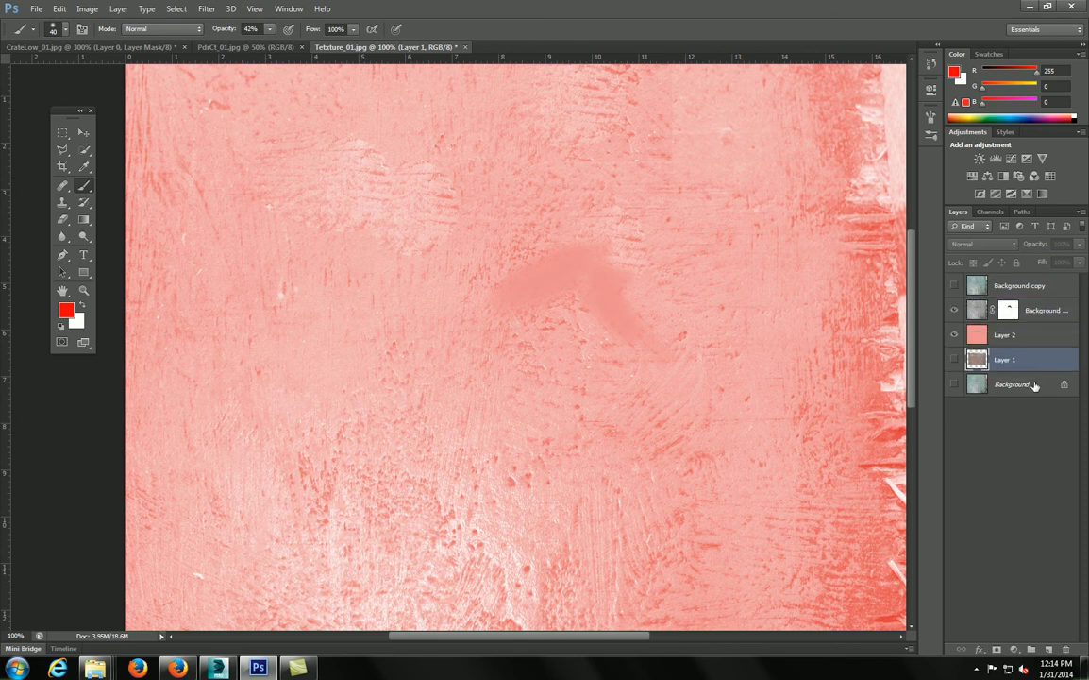
# - Group Background copy 2 and Layer 2 under one painted layer mask, and show the rust Layer 1 beneath the group
pyautogui.click(995, 341)
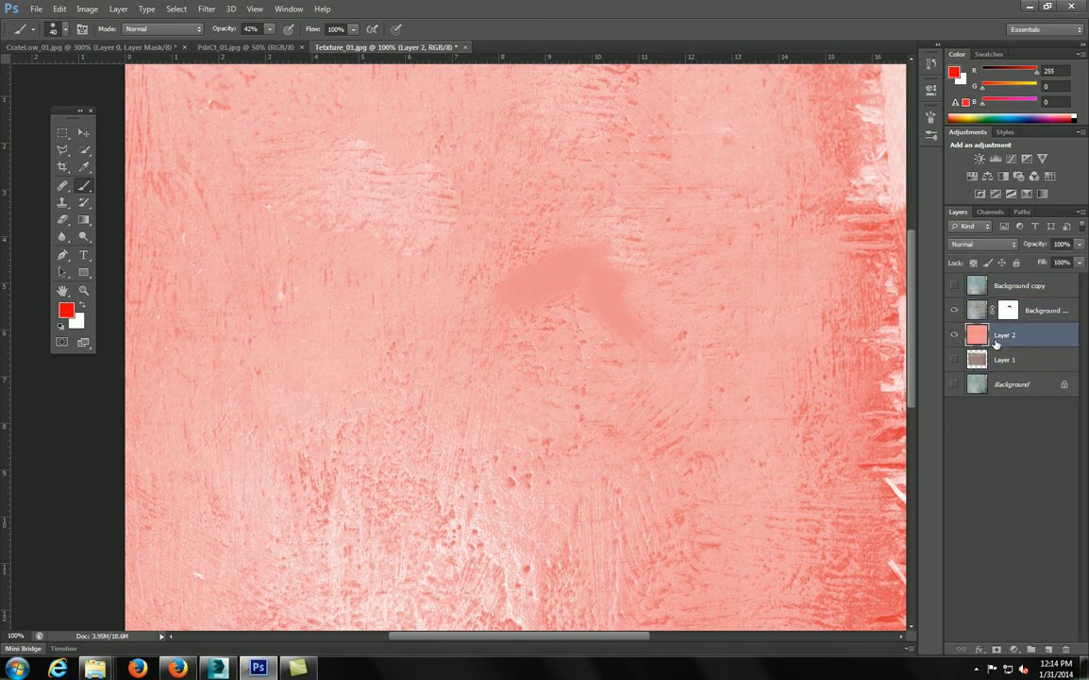
pyautogui.click(1030, 650)
pyautogui.moveTo(1008, 330)
pyautogui.mouseDown()
pyautogui.moveTo(1023, 305)
pyautogui.moveTo(1010, 310)
pyautogui.mouseUp()
pyautogui.keyDown('shift'); pyautogui.click(1030, 352); pyautogui.keyUp('shift')
pyautogui.click(954, 385)
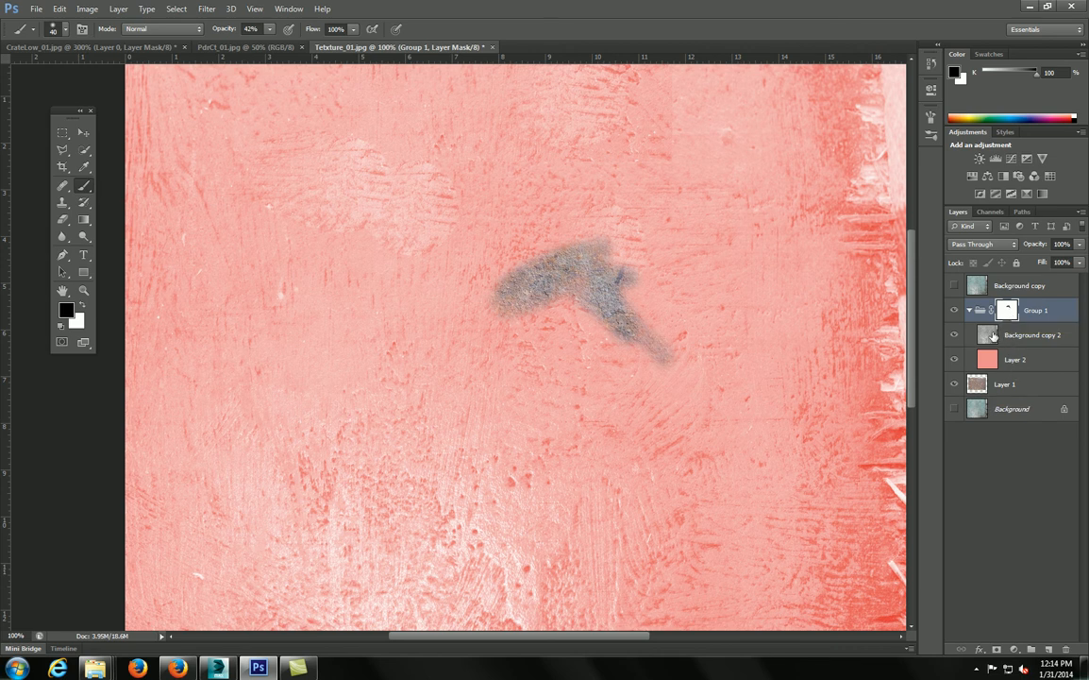
# - Add a Color Overlay to Layer 2 in the muted blue 63838e at Normal blend mode and 100% opacity
pyautogui.click(1029, 362)
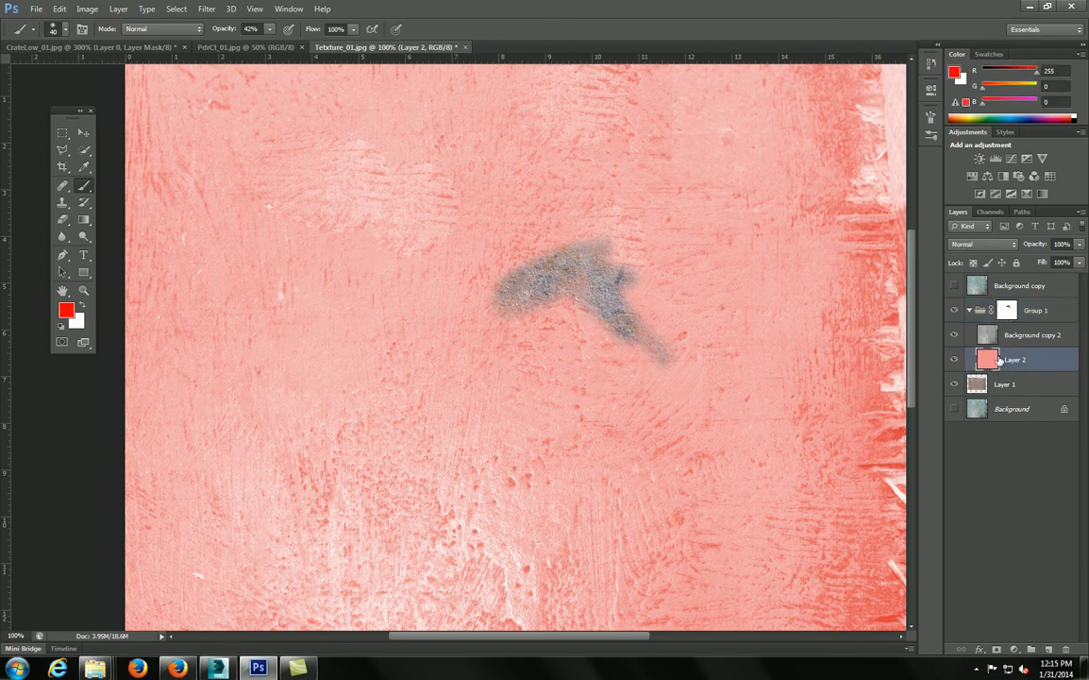
pyautogui.doubleClick(1047, 363)
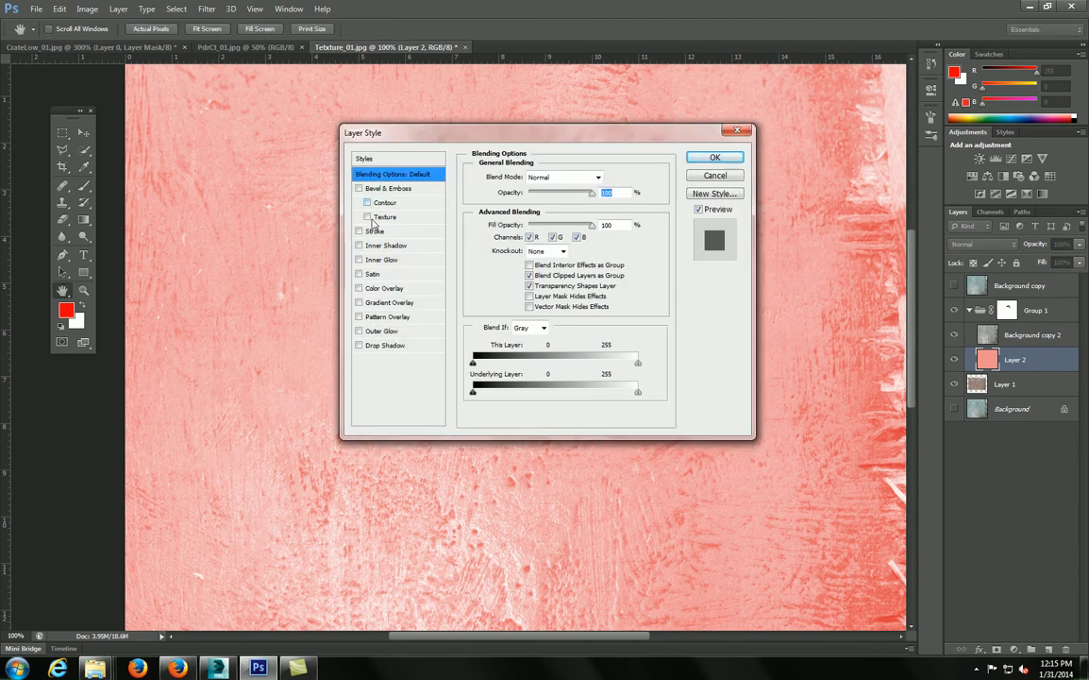
pyautogui.click(383, 287)
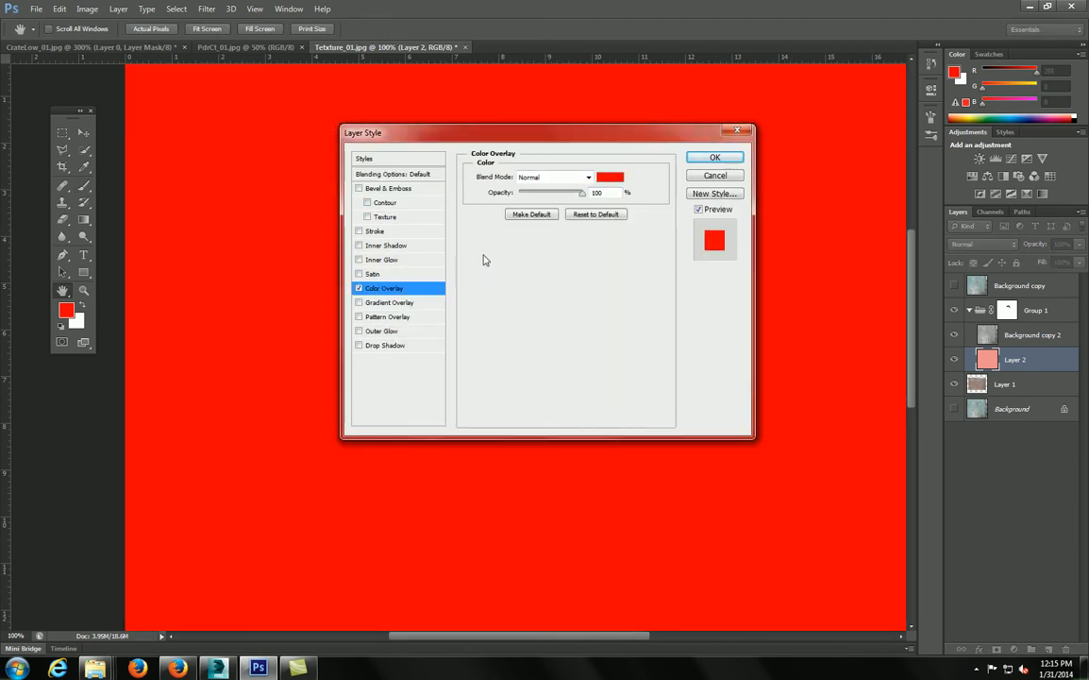
pyautogui.click(609, 175)
pyautogui.moveTo(441, 236); pyautogui.dragTo(440, 235)
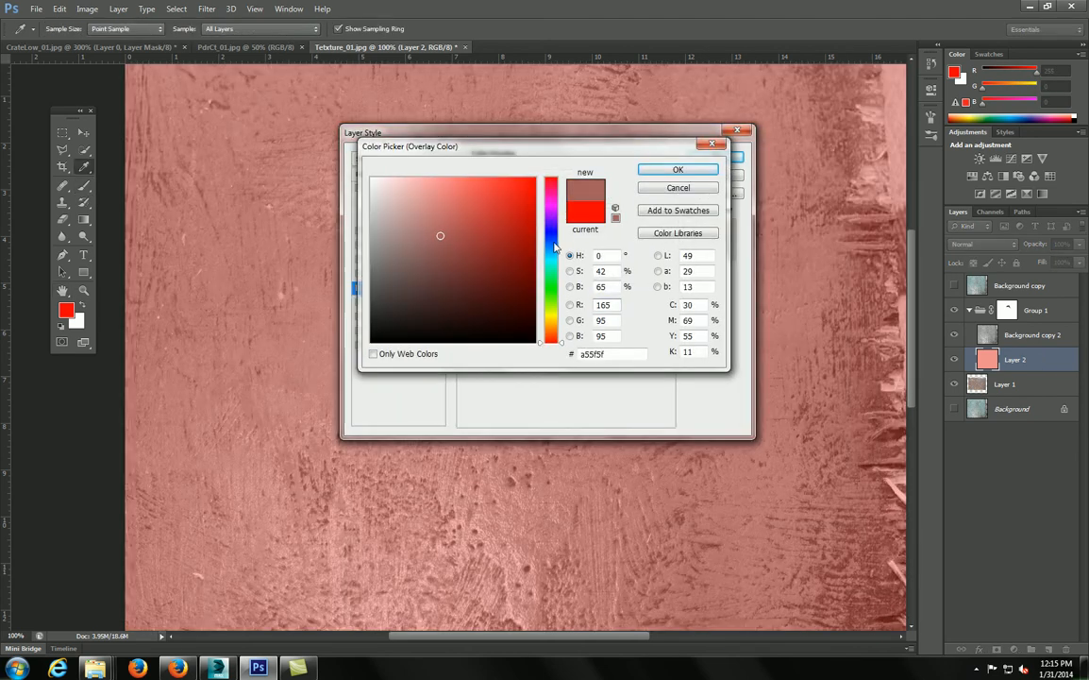
pyautogui.click(552, 243)
pyautogui.click(553, 254)
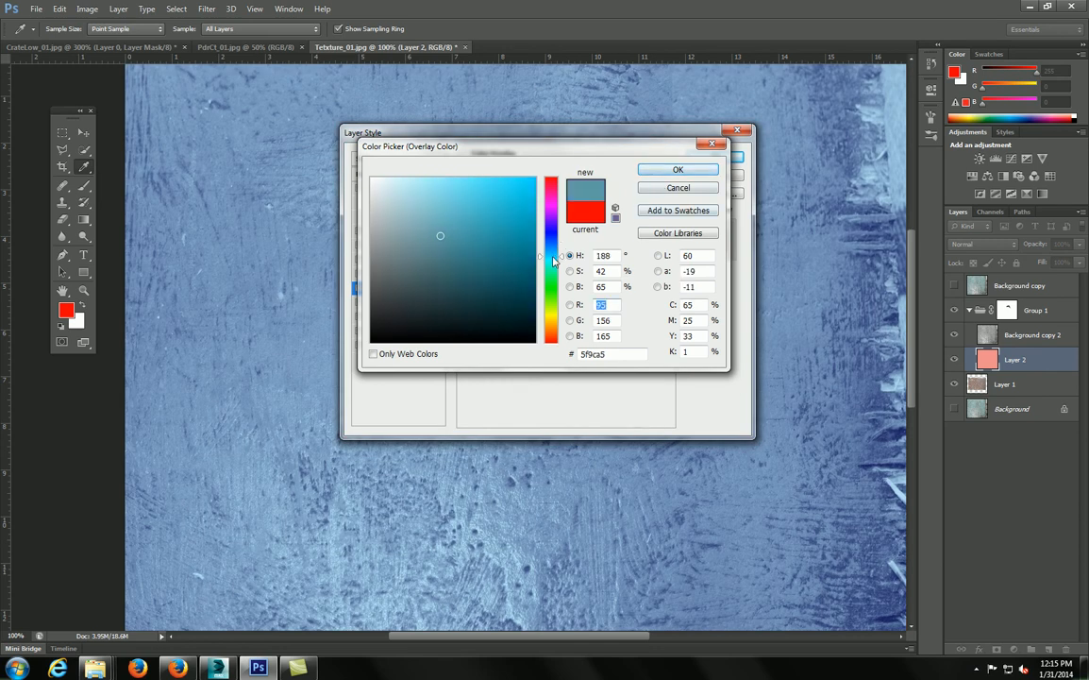
pyautogui.moveTo(451, 234)
pyautogui.mouseDown()
pyautogui.moveTo(463, 245)
pyautogui.moveTo(481, 226)
pyautogui.moveTo(450, 224)
pyautogui.moveTo(420, 250)
pyautogui.mouseUp()
pyautogui.click(553, 256)
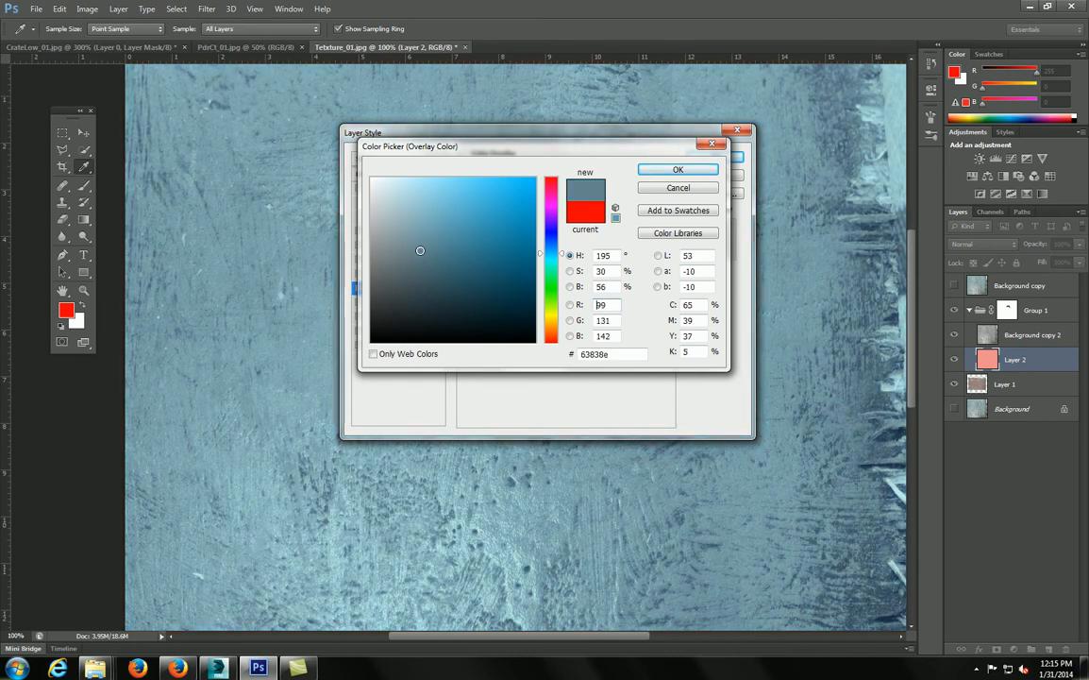
pyautogui.click(658, 170)
pyautogui.click(703, 161)
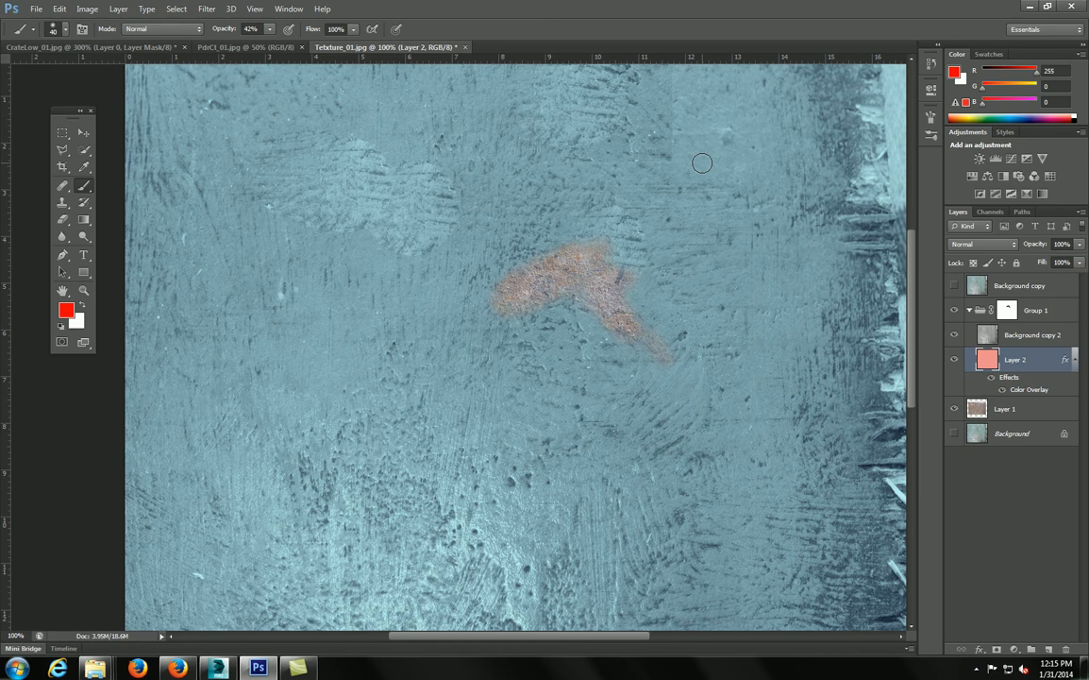
# - Duplicate Layer 2 together with its Color Overlay inside Group 1
pyautogui.click(1074, 360)
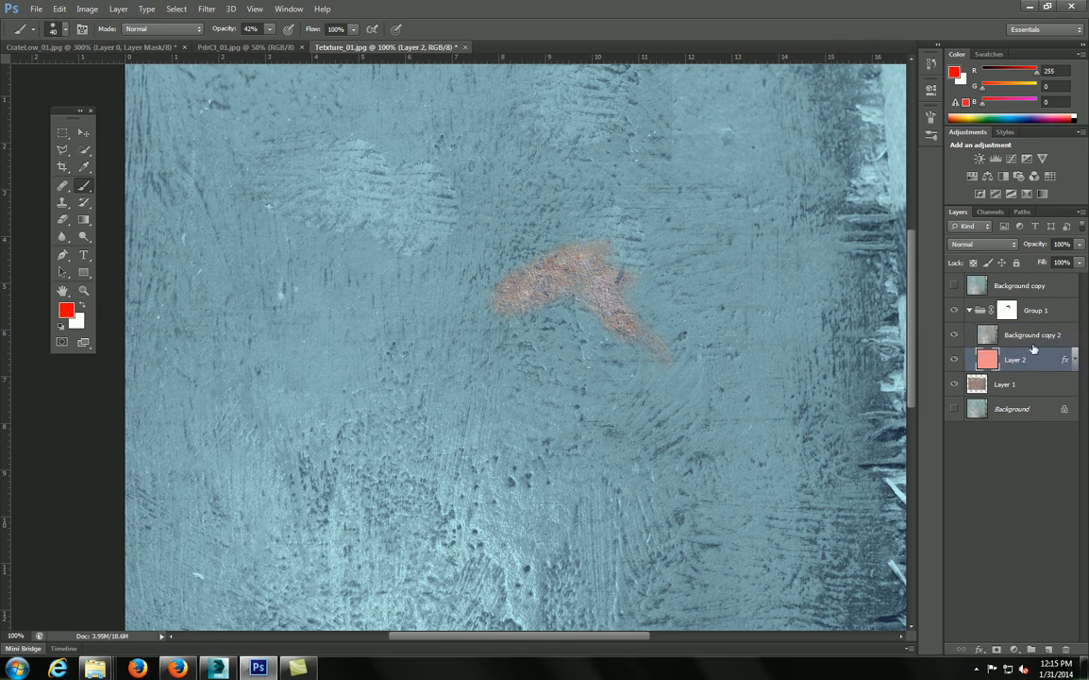
pyautogui.hotkey('ctrl', 'j')
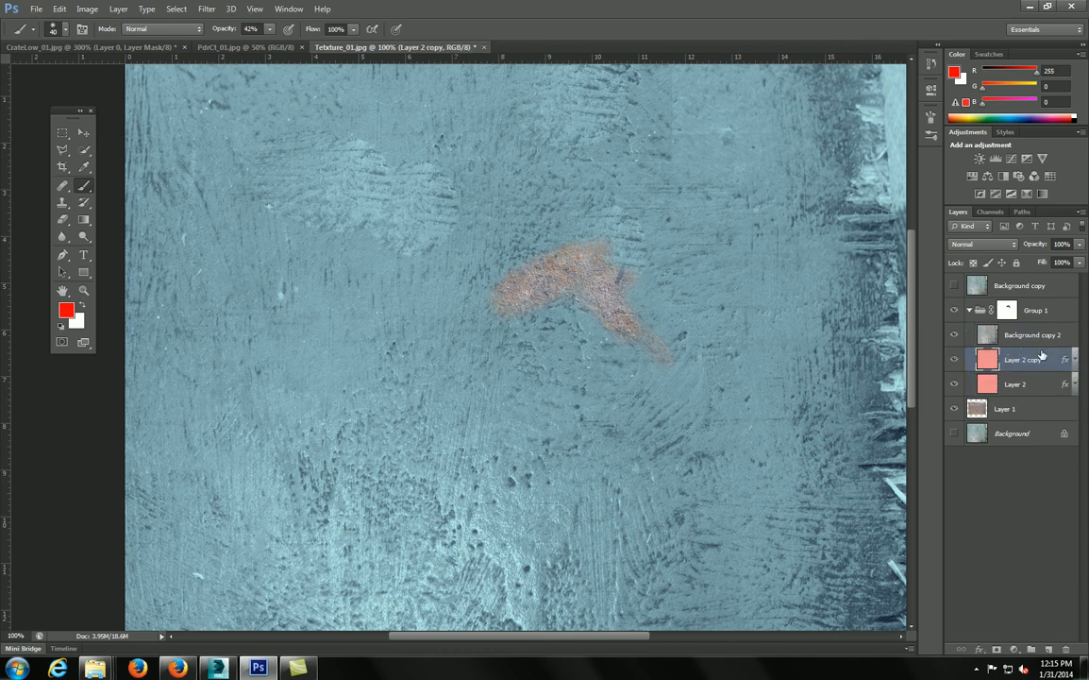
# - Try to copy Group 1's layer mask and paste it onto Layer 2 copy, and undo the paste
pyautogui.click(1008, 310)
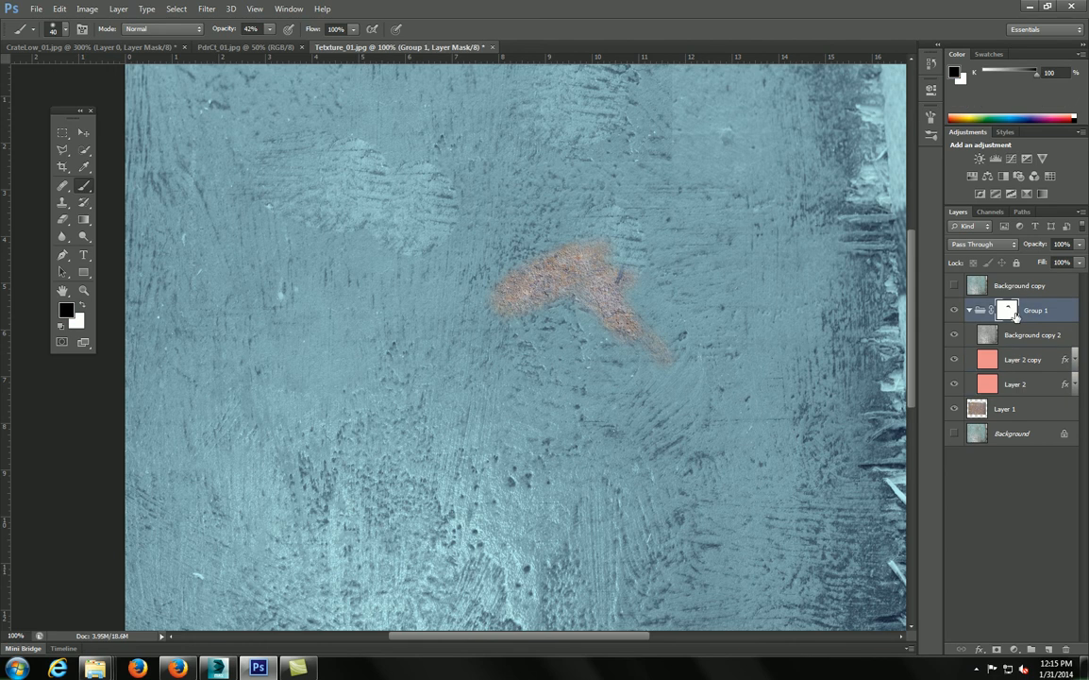
pyautogui.hotkey('ctrl', 'a')
pyautogui.hotkey('ctrl', 'c')
pyautogui.click(1020, 367)
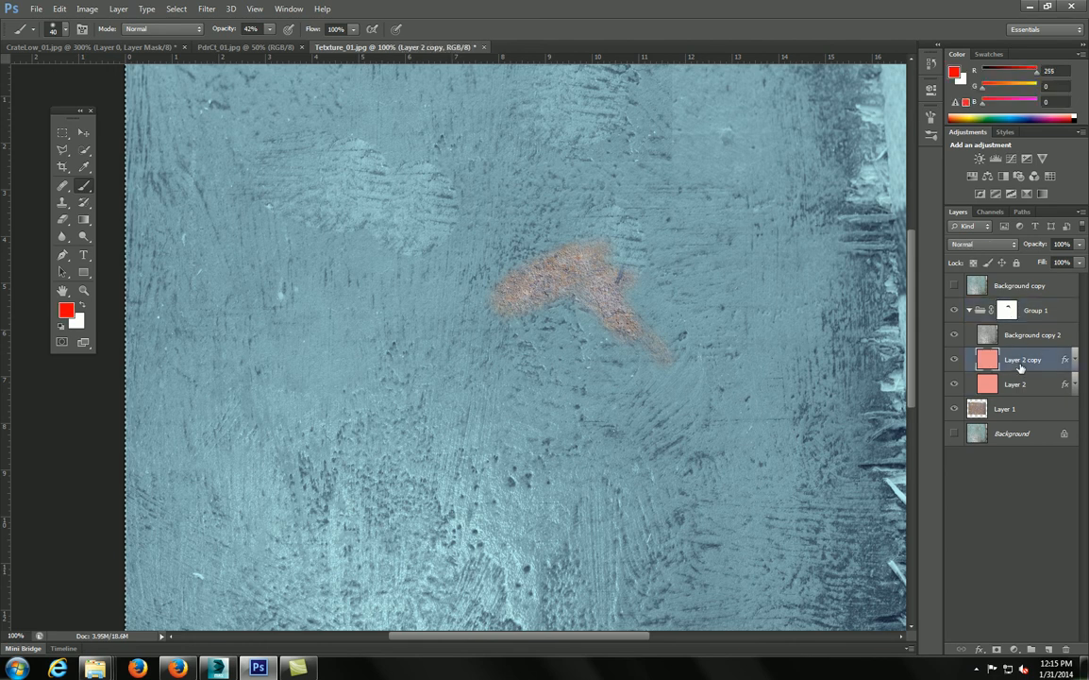
pyautogui.hotkey('ctrl', 'v')
pyautogui.click(1029, 385)
pyautogui.hotkey('ctrl', 'z')
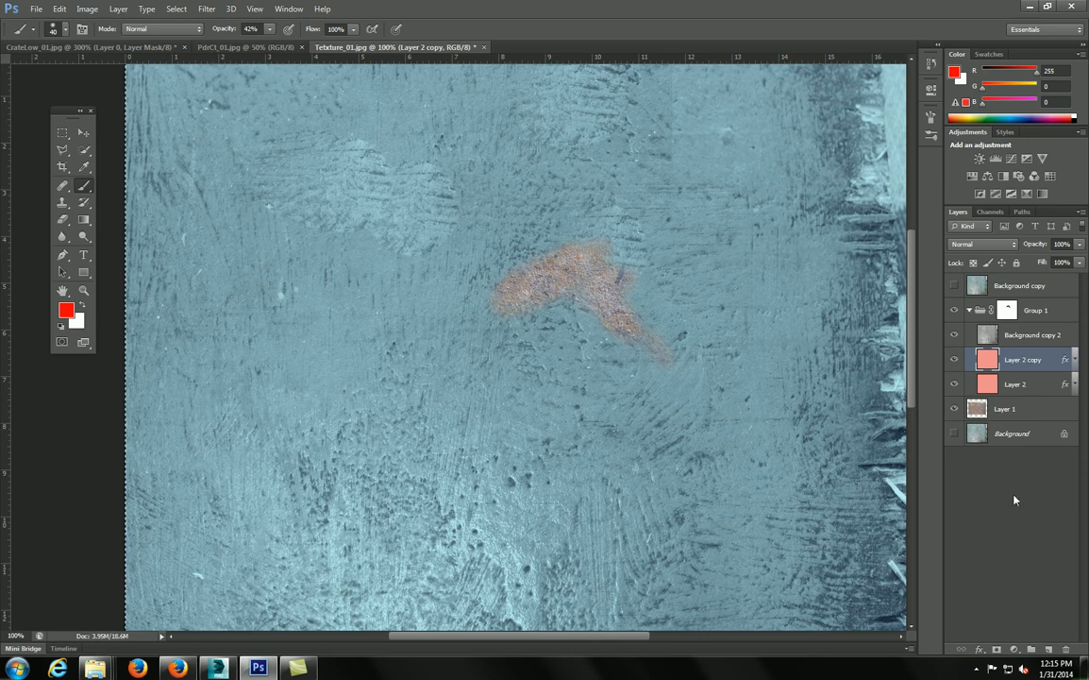
# - Add a layer mask to Layer 2 copy and change its Color Overlay to the pale blue cde2e9
pyautogui.click(998, 650)
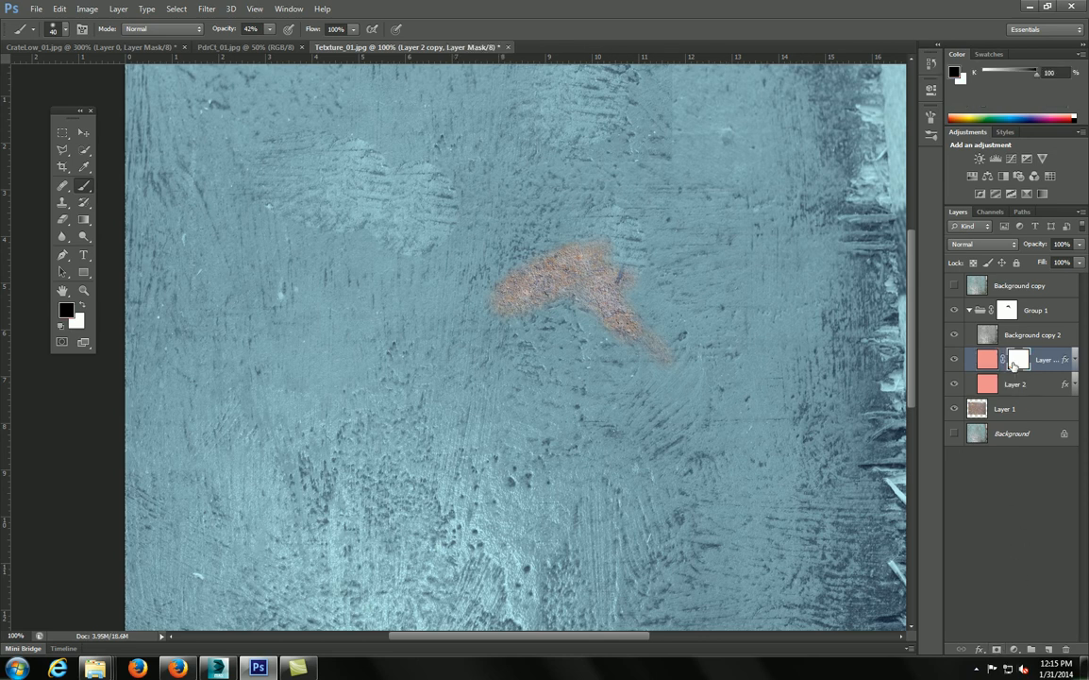
pyautogui.click(987, 361)
pyautogui.click(1074, 360)
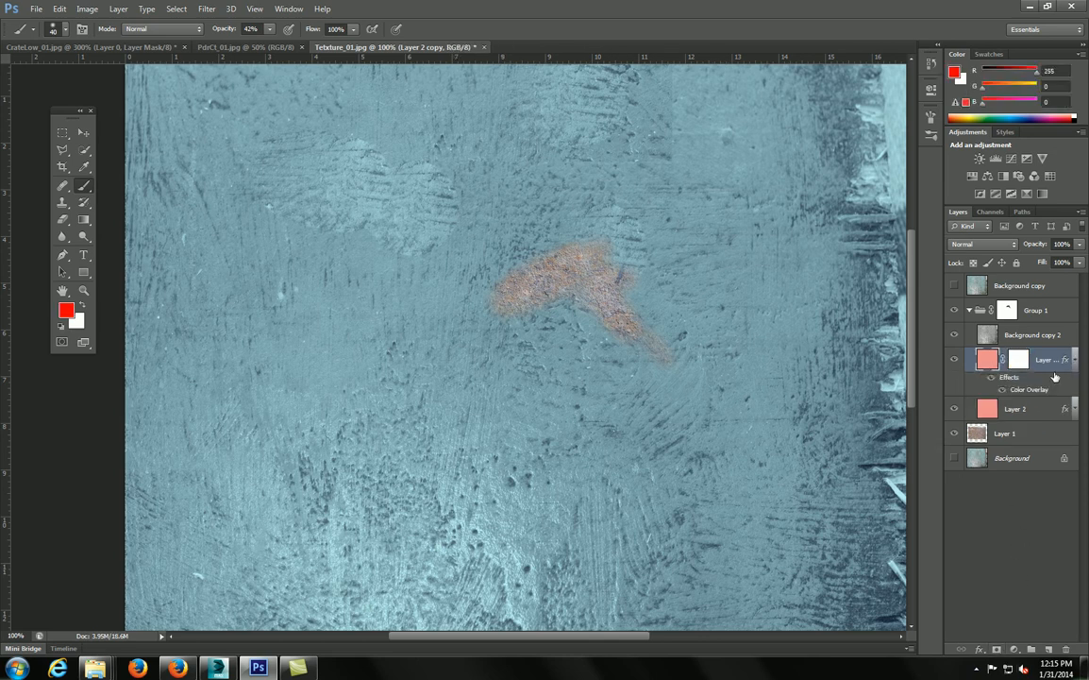
pyautogui.doubleClick(1024, 390)
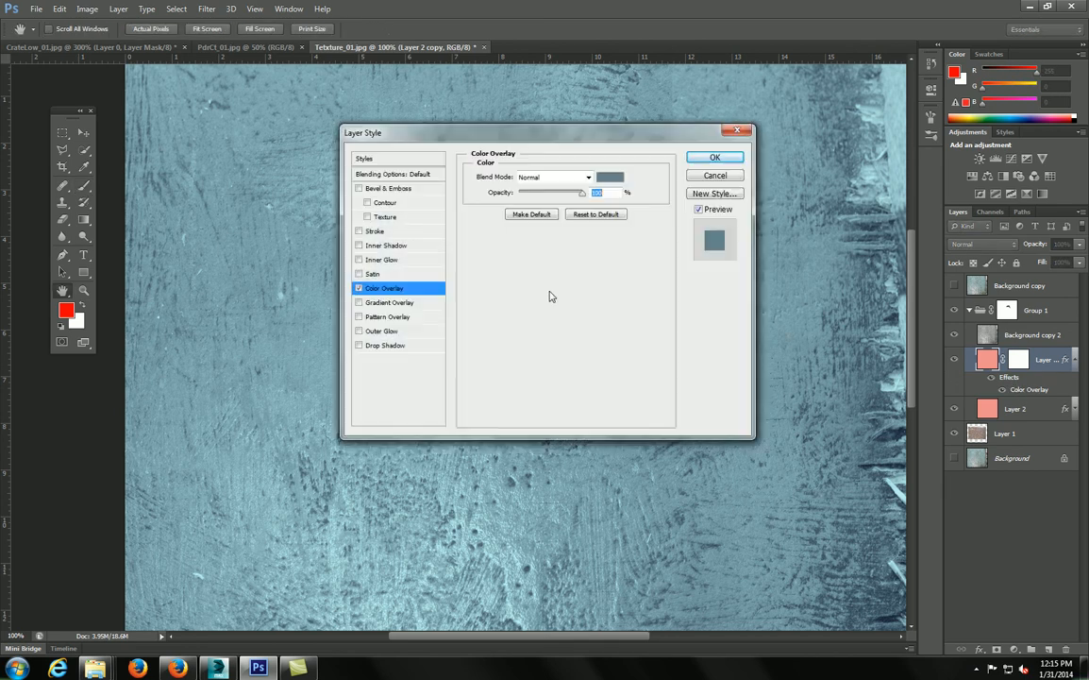
pyautogui.click(614, 174)
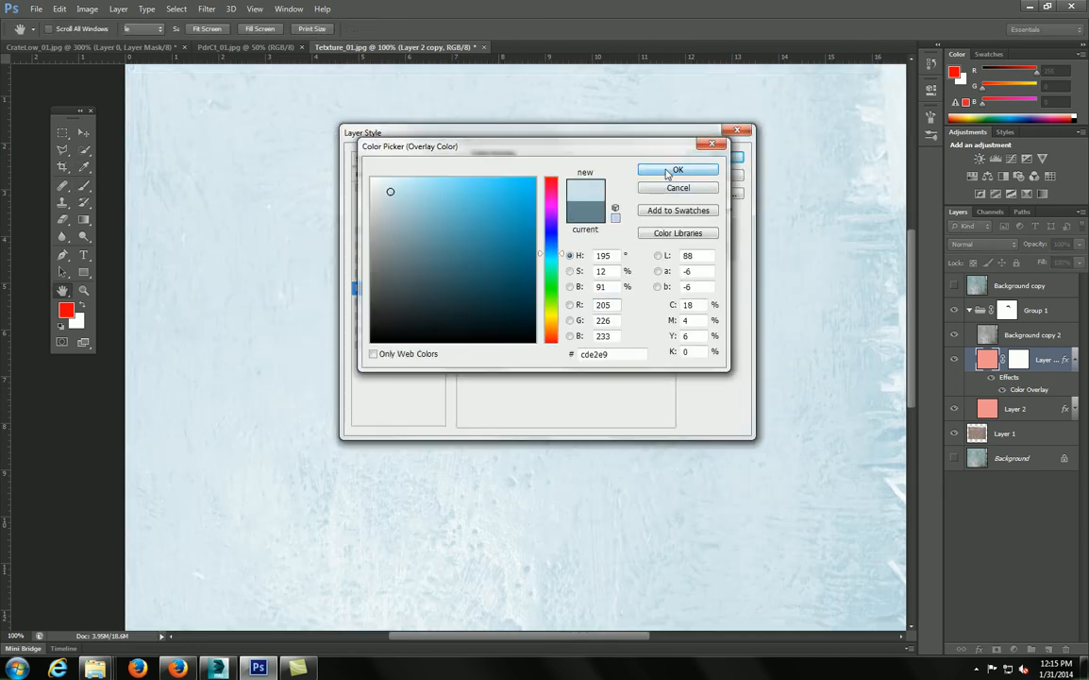
pyautogui.click(673, 170)
pyautogui.click(716, 157)
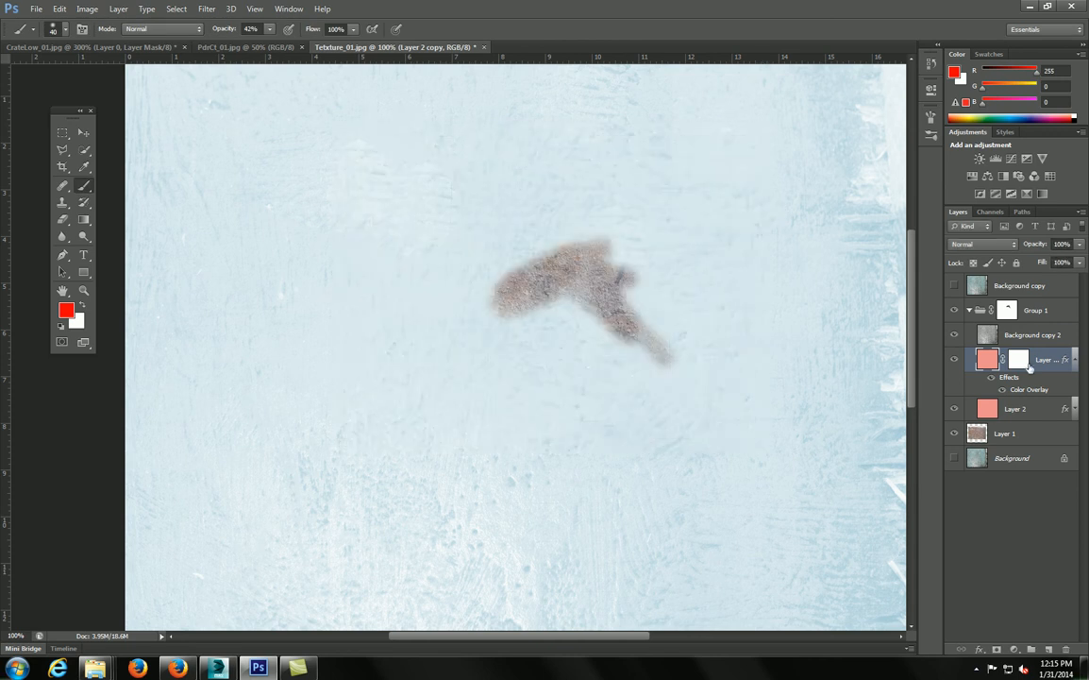
# - Place Layer 2 copy beneath Layer 2 and hide it, passing its blank mask to Layer 2
pyautogui.moveTo(1038, 359); pyautogui.dragTo(1048, 419)
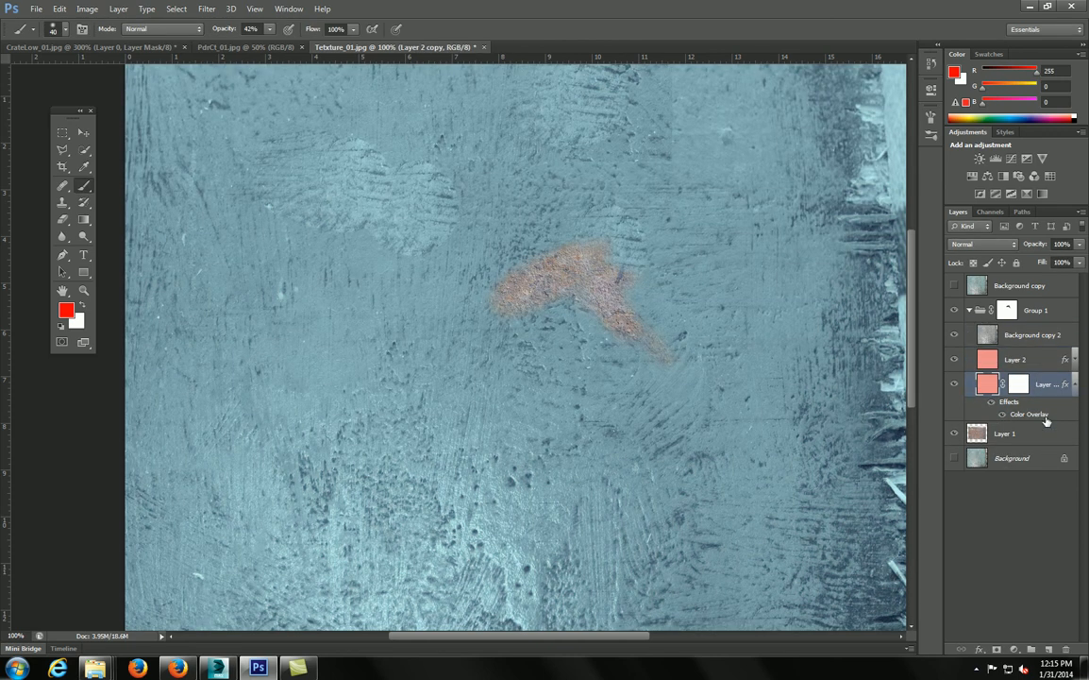
pyautogui.click(970, 357)
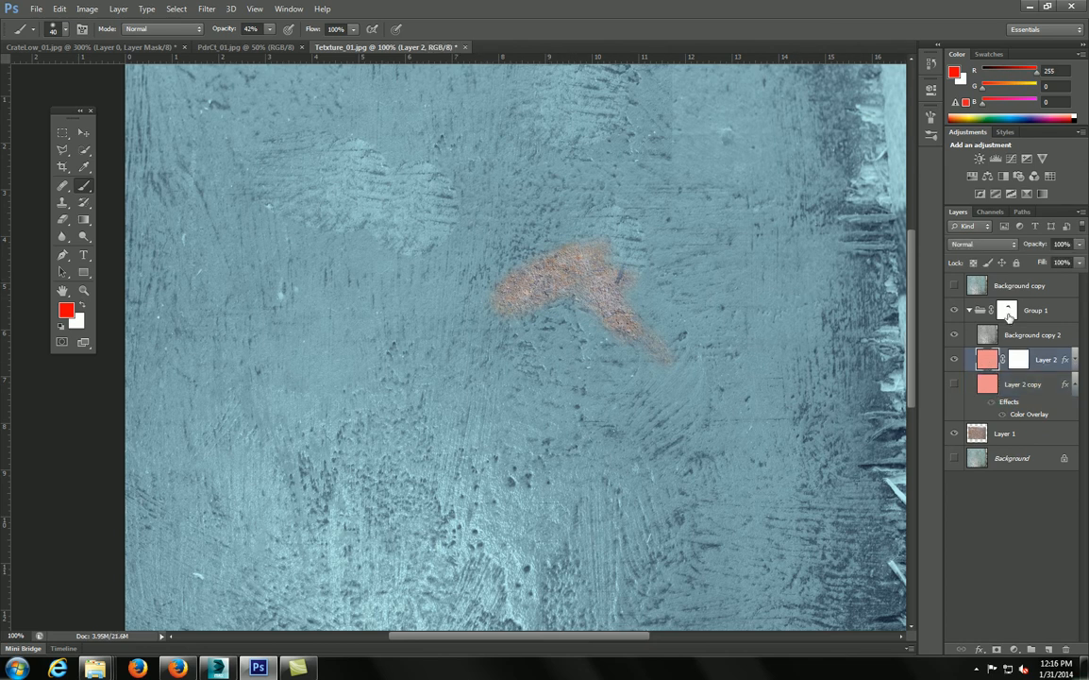
# - Delete Layer 2's blank mask without applying it, and move Group 1's painted mask onto Layer 2
pyautogui.moveTo(1019, 368); pyautogui.dragTo(1065, 649)
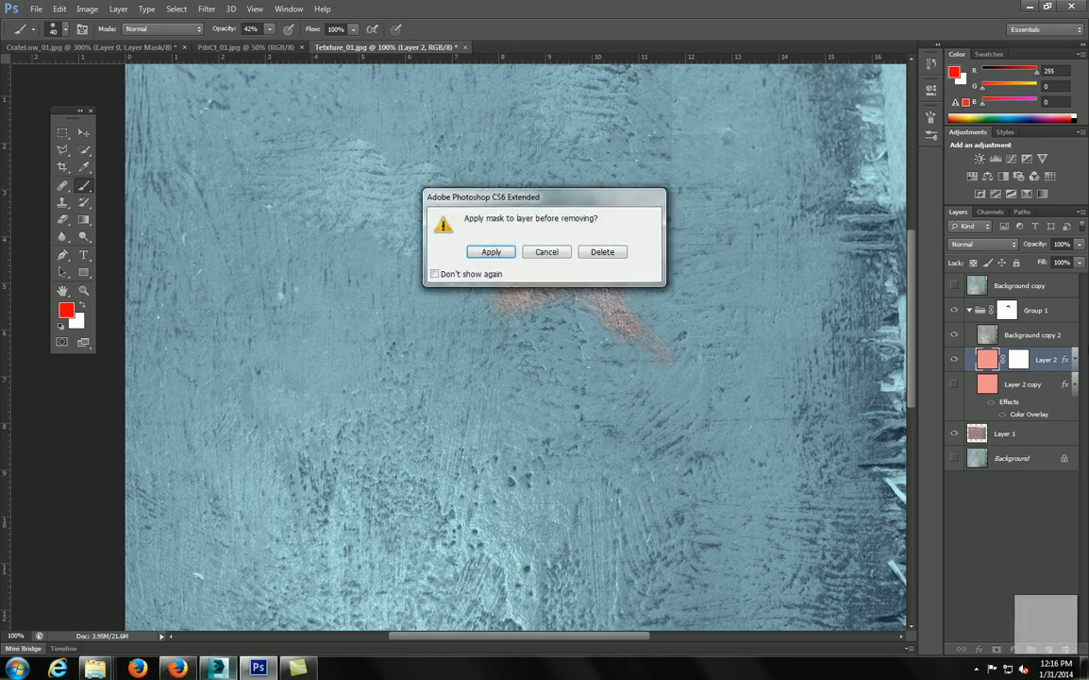
pyautogui.click(602, 252)
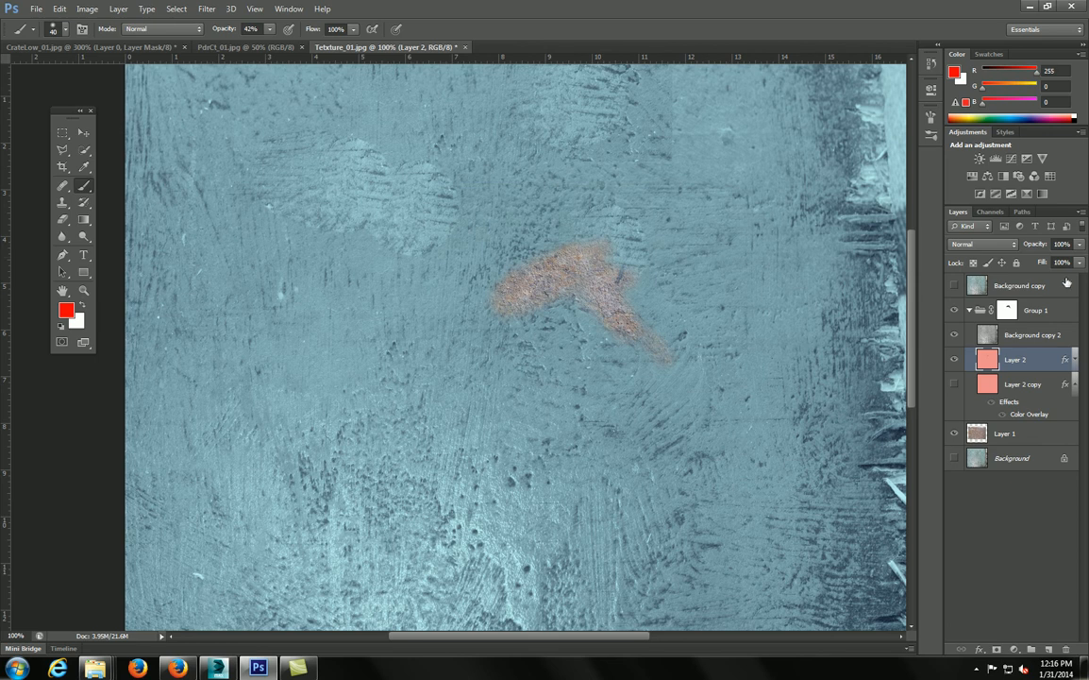
pyautogui.moveTo(1006, 314); pyautogui.dragTo(1010, 361)
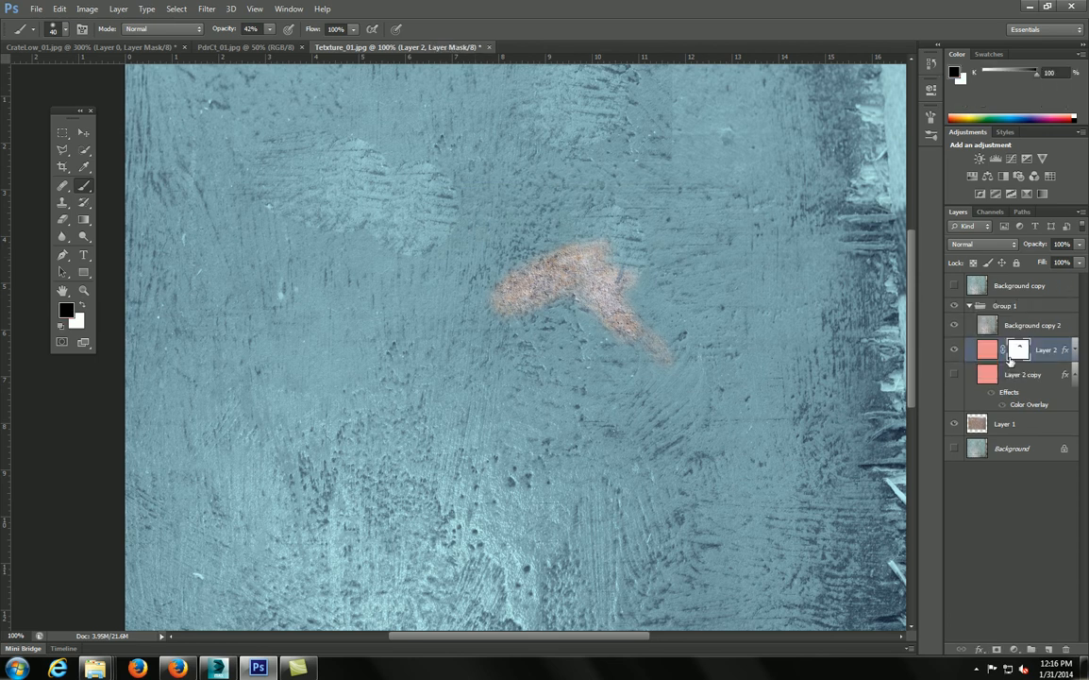
# - Show Layer 2 copy with a new layer mask, and paint black on the mask to expose rust inside the pale patch
pyautogui.click(1019, 374)
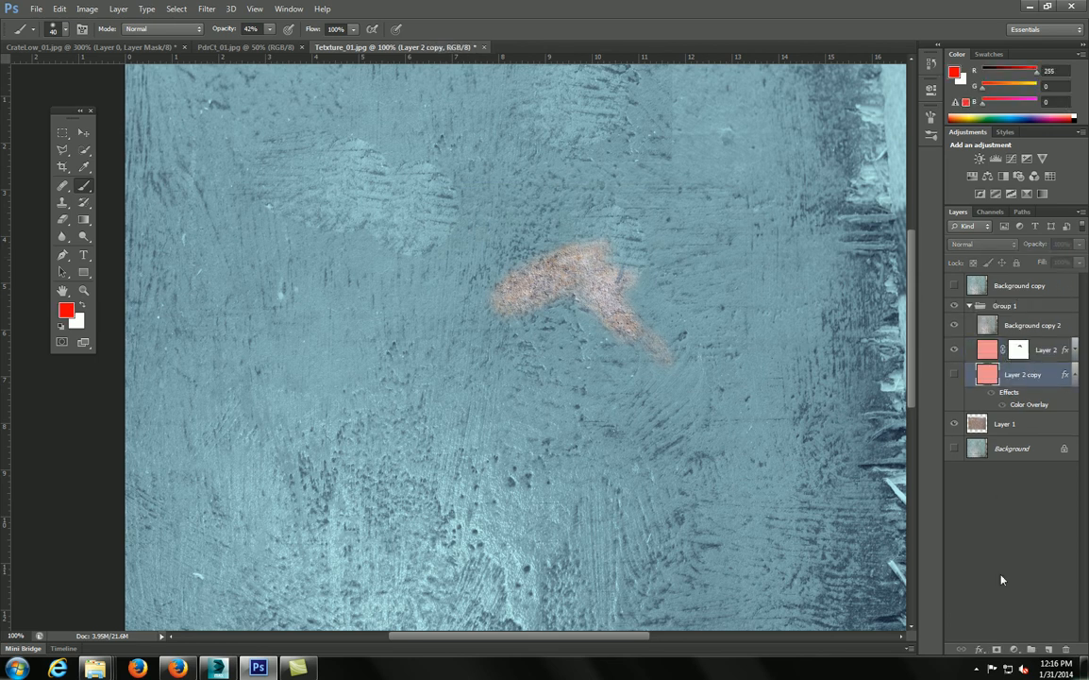
pyautogui.click(997, 649)
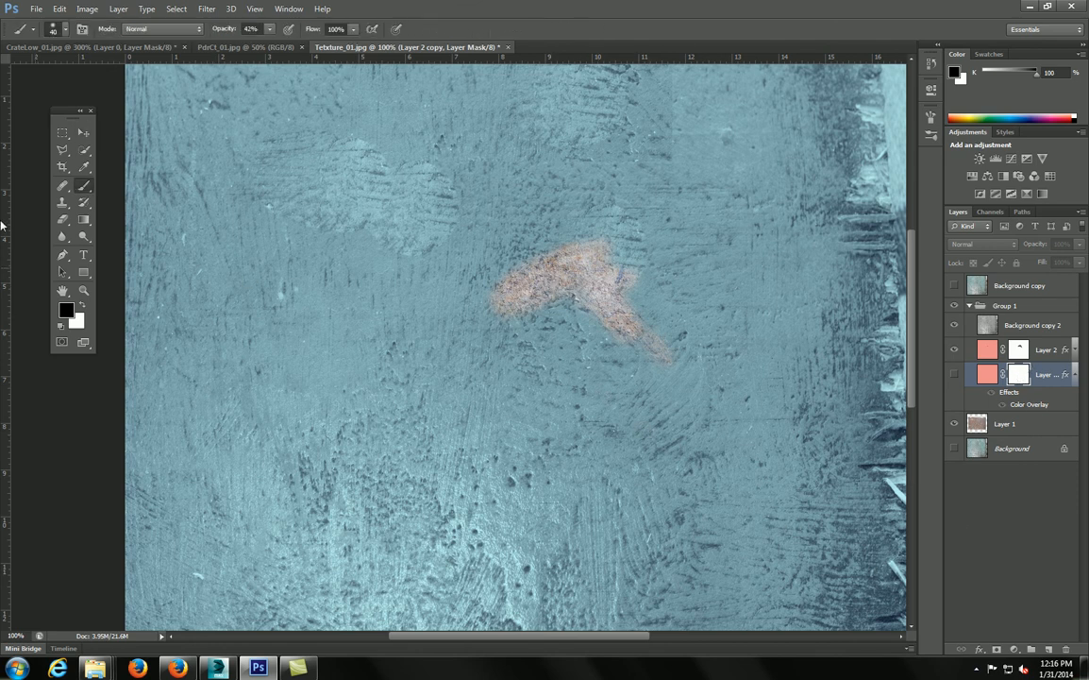
pyautogui.click(955, 374)
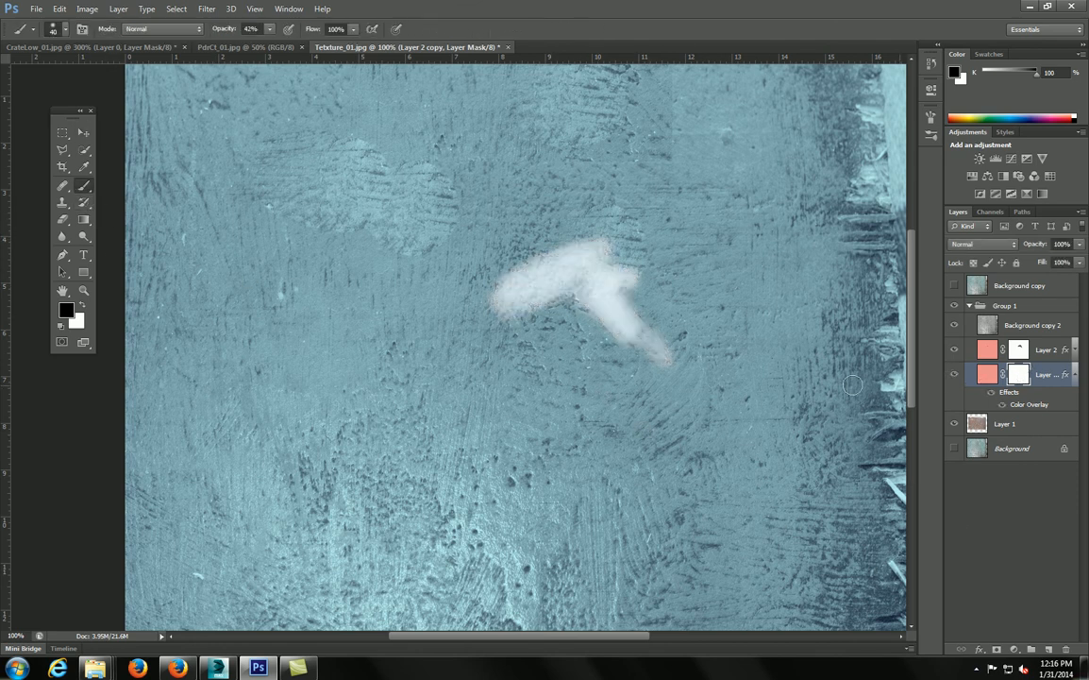
pyautogui.moveTo(542, 286)
pyautogui.mouseDown()
pyautogui.moveTo(499, 292)
pyautogui.moveTo(541, 270)
pyautogui.moveTo(591, 281)
pyautogui.moveTo(583, 251)
pyautogui.moveTo(591, 273)
pyautogui.moveTo(620, 277)
pyautogui.moveTo(596, 279)
pyautogui.moveTo(619, 326)
pyautogui.mouseUp()
# - Choose the hard round brush at 10 px and paint small marks on Layer 2 copy's mask under the patch's inner bend
pyautogui.rightClick(620, 317)
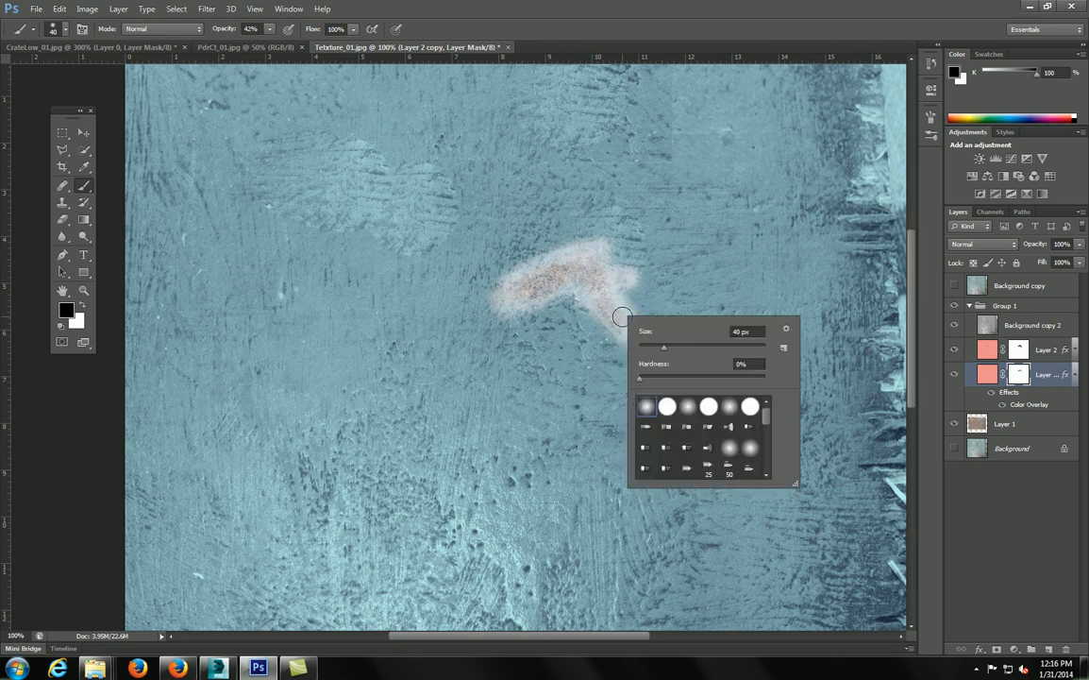
pyautogui.doubleClick(671, 409)
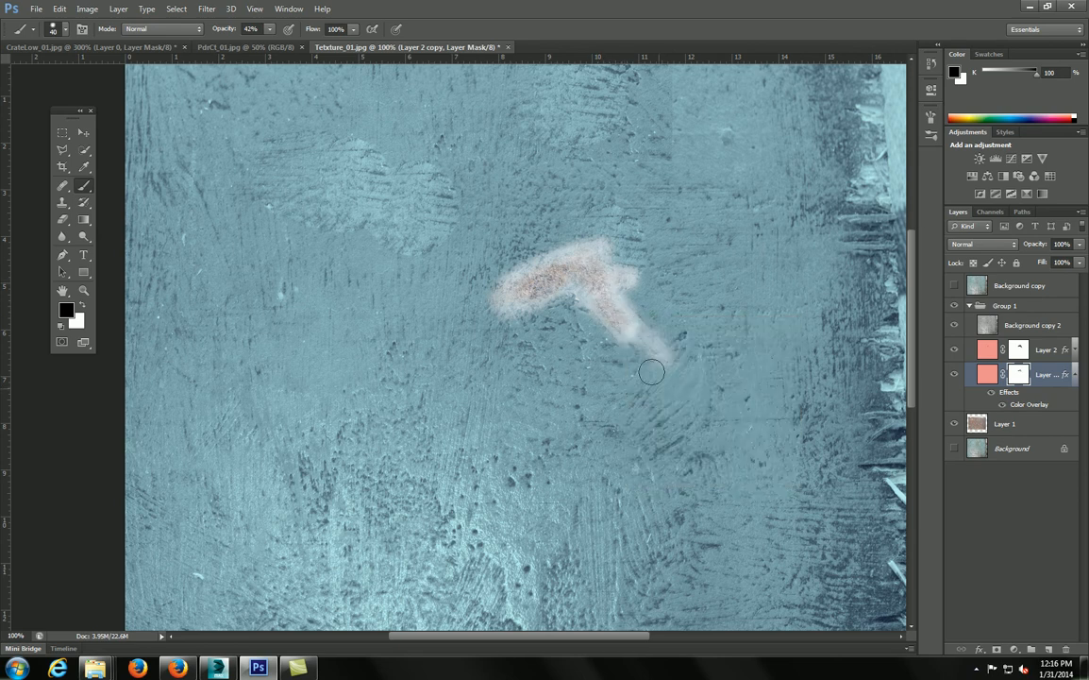
pyautogui.press('[')
pyautogui.press('[')
pyautogui.press('[')
pyautogui.hotkey('ctrl', '+')
pyautogui.hotkey('ctrl', '+')
pyautogui.moveTo(825, 248); pyautogui.dragTo(566, 343)
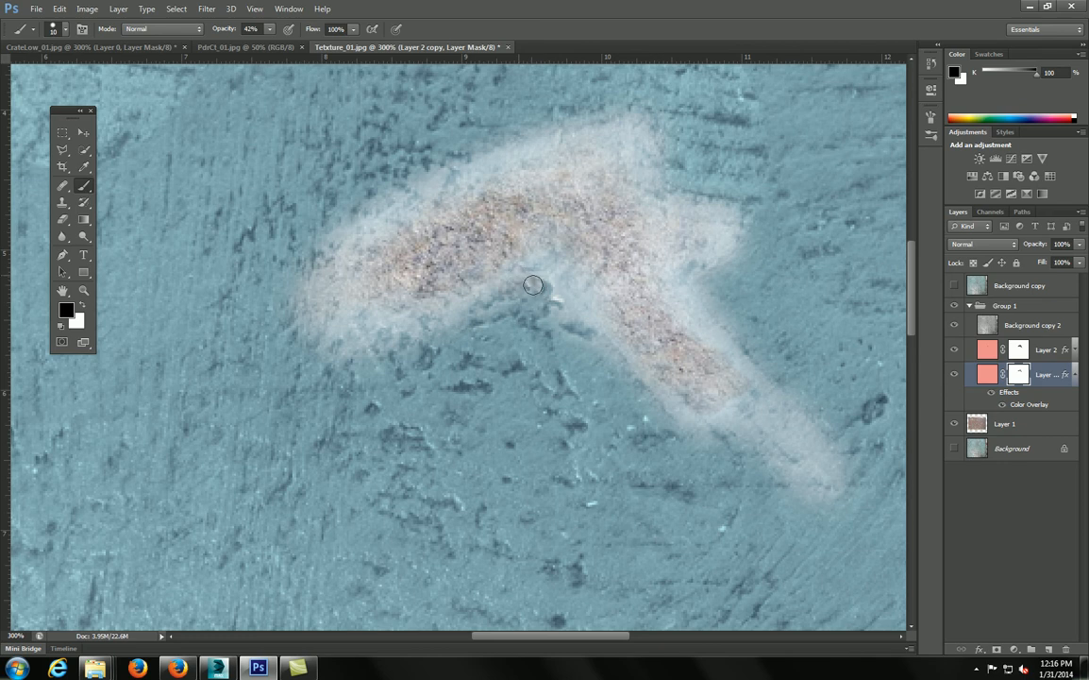
pyautogui.moveTo(548, 267); pyautogui.dragTo(560, 286)
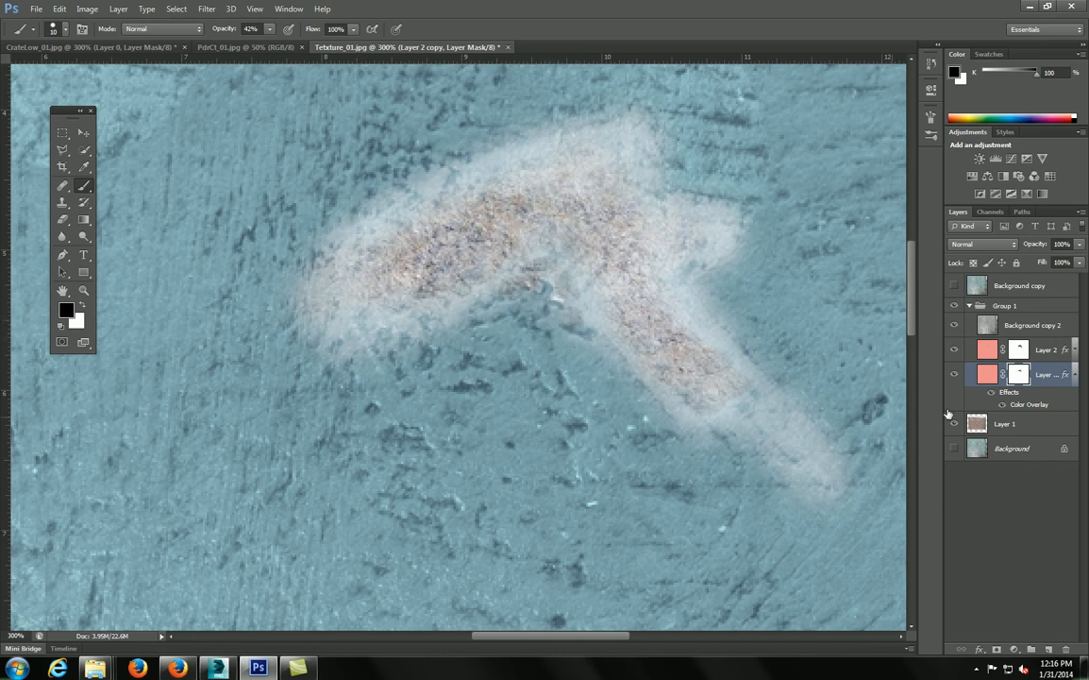
# - Paint black chips on Layer 2's mask below the inner bend of the worn patch to expose the layers underneath
pyautogui.click(1020, 350)
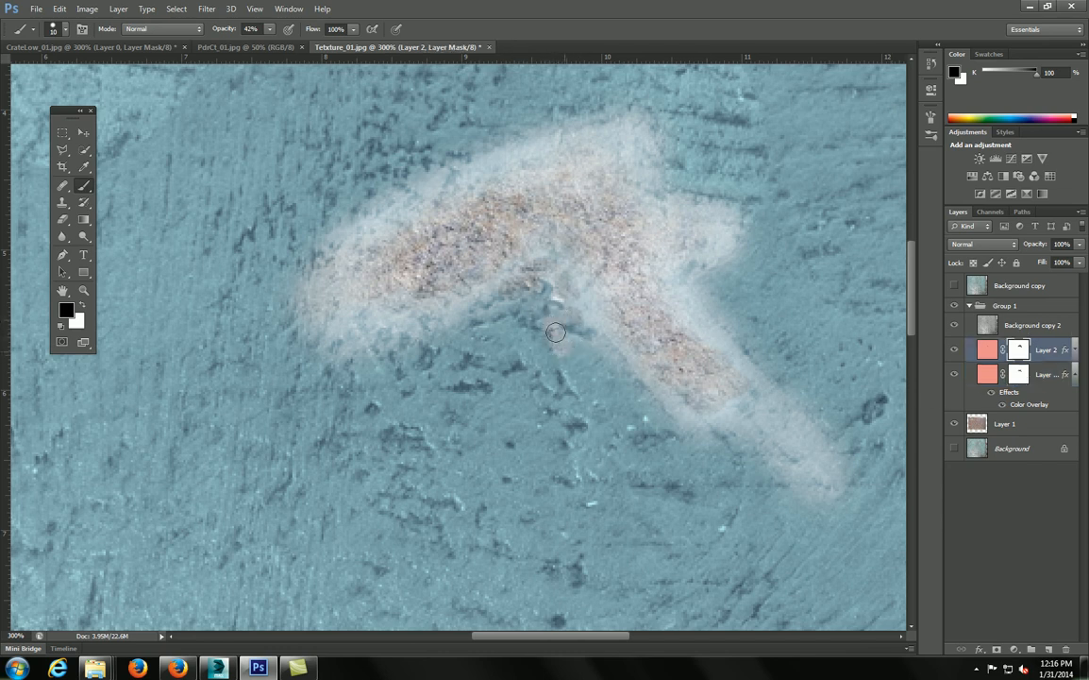
pyautogui.moveTo(546, 332)
pyautogui.mouseDown()
pyautogui.moveTo(577, 359)
pyautogui.moveTo(588, 354)
pyautogui.moveTo(577, 368)
pyautogui.moveTo(597, 346)
pyautogui.moveTo(574, 328)
pyautogui.moveTo(612, 343)
pyautogui.moveTo(593, 367)
pyautogui.moveTo(623, 359)
pyautogui.moveTo(594, 375)
pyautogui.mouseUp()
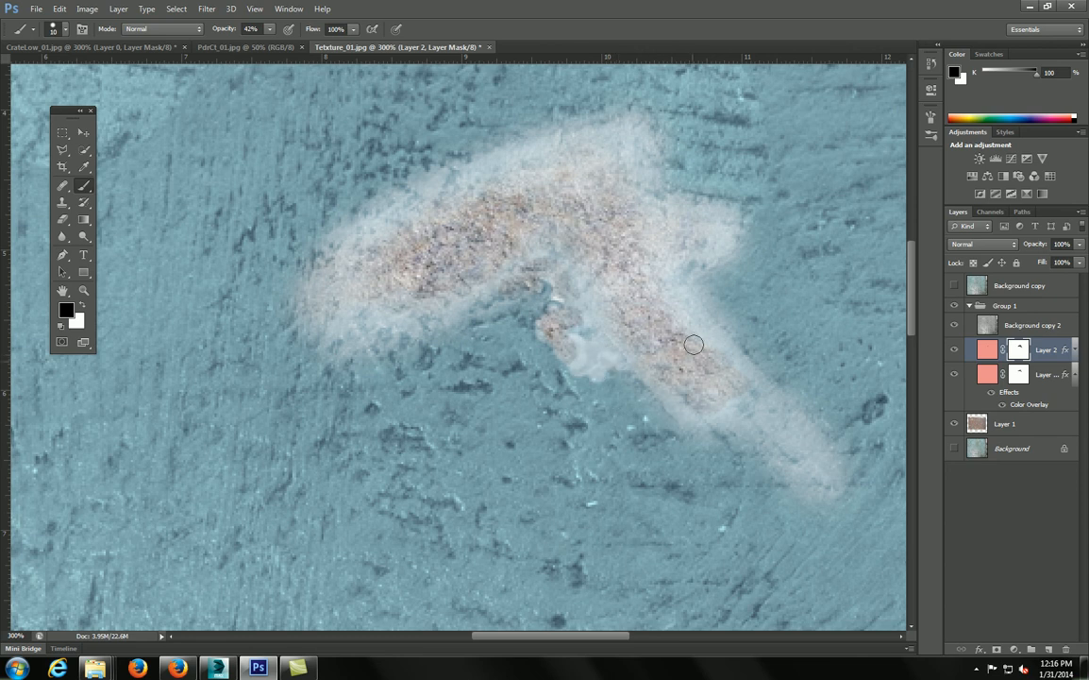
pyautogui.hotkey('ctrl', '-')
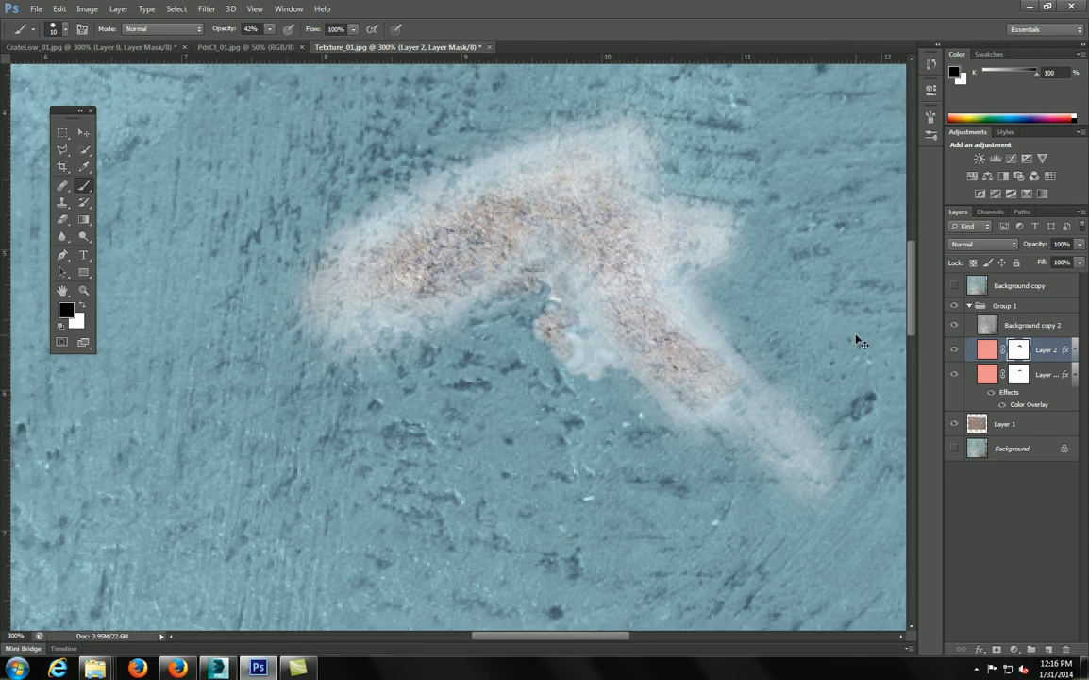
pyautogui.hotkey('ctrl', '-')
pyautogui.hotkey('ctrl', '-')
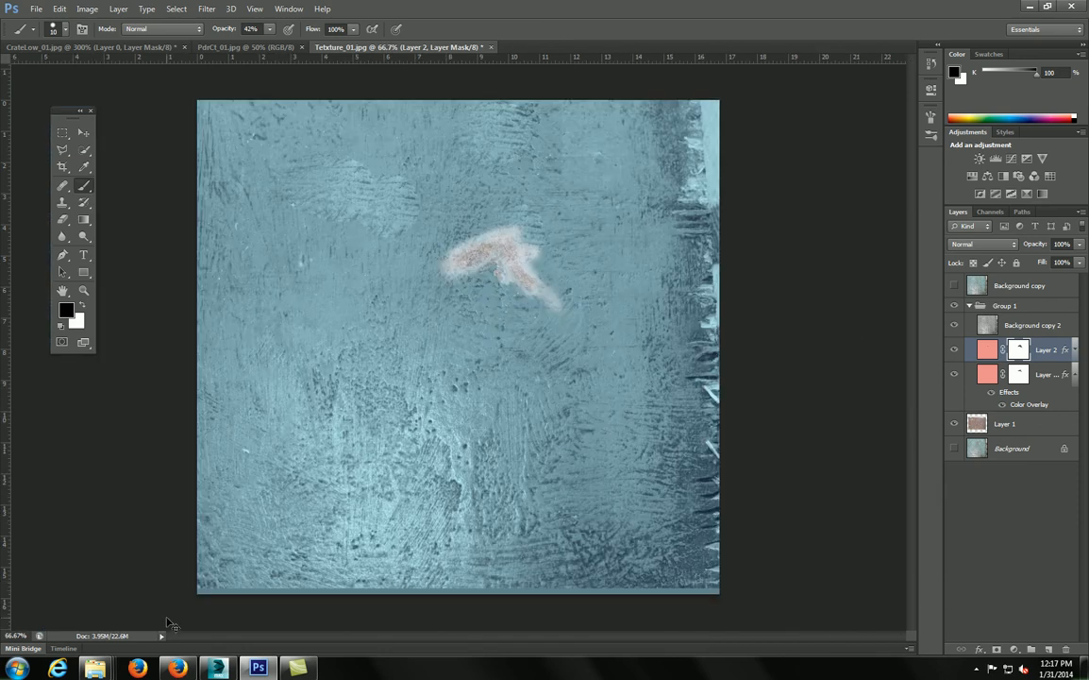
# - Save a JPEG copy of the texture as Diffuse_01.jpg in the images folder
pyautogui.hotkey('ctrl', 'shift', 's')
pyautogui.click(566, 334)
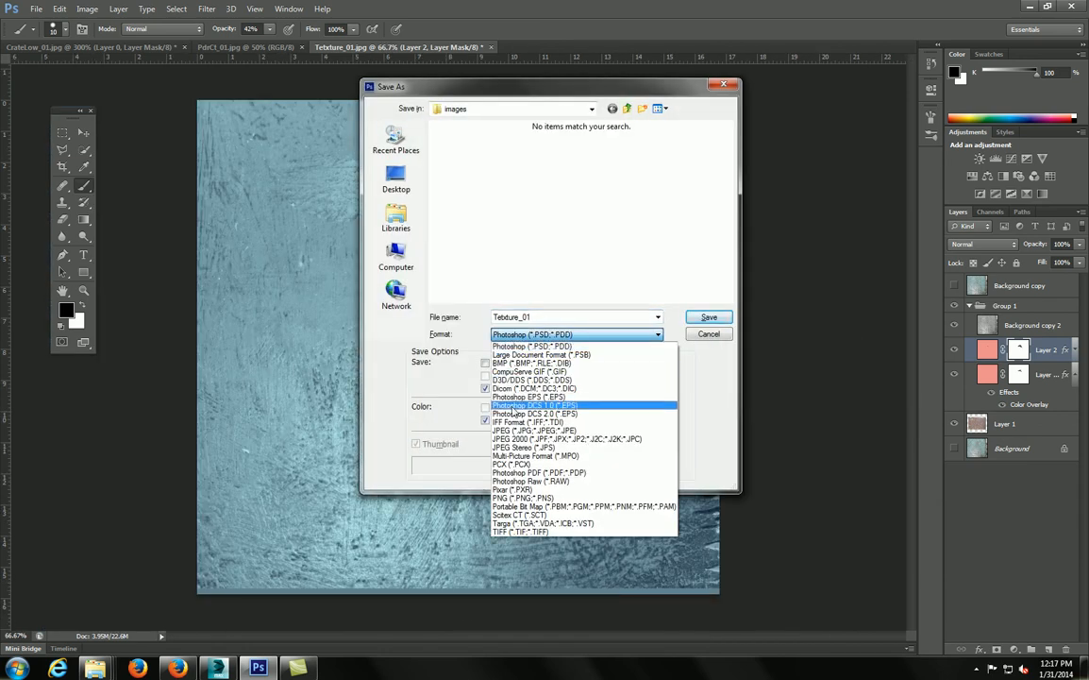
pyautogui.click(528, 425)
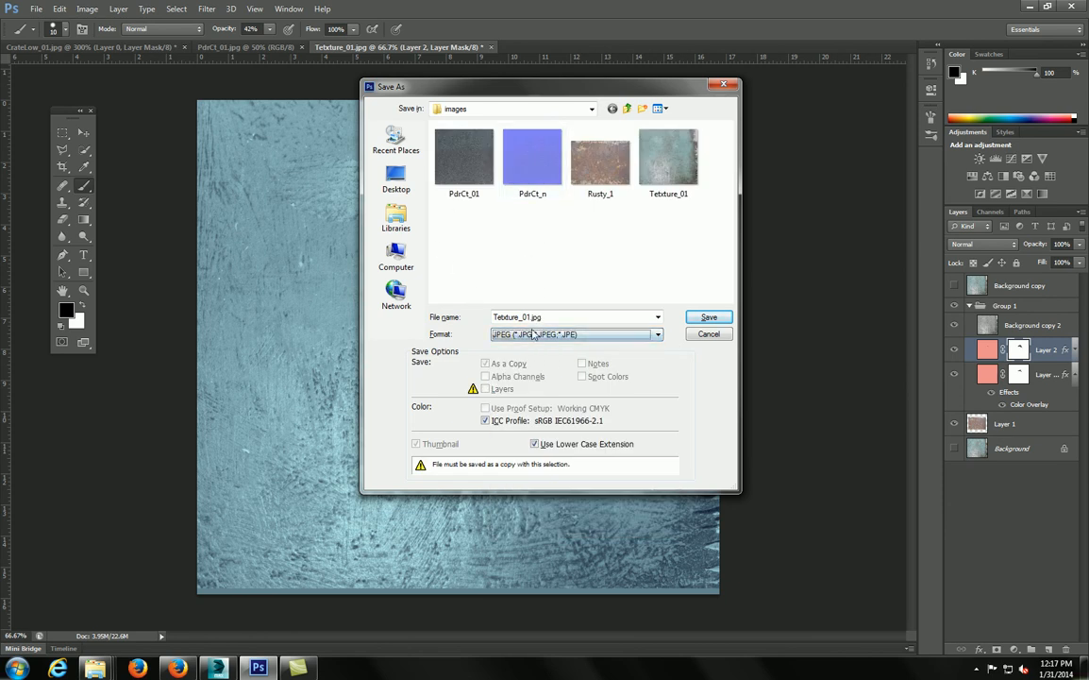
pyautogui.click(521, 320)
pyautogui.moveTo(520, 318); pyautogui.dragTo(268, 320)
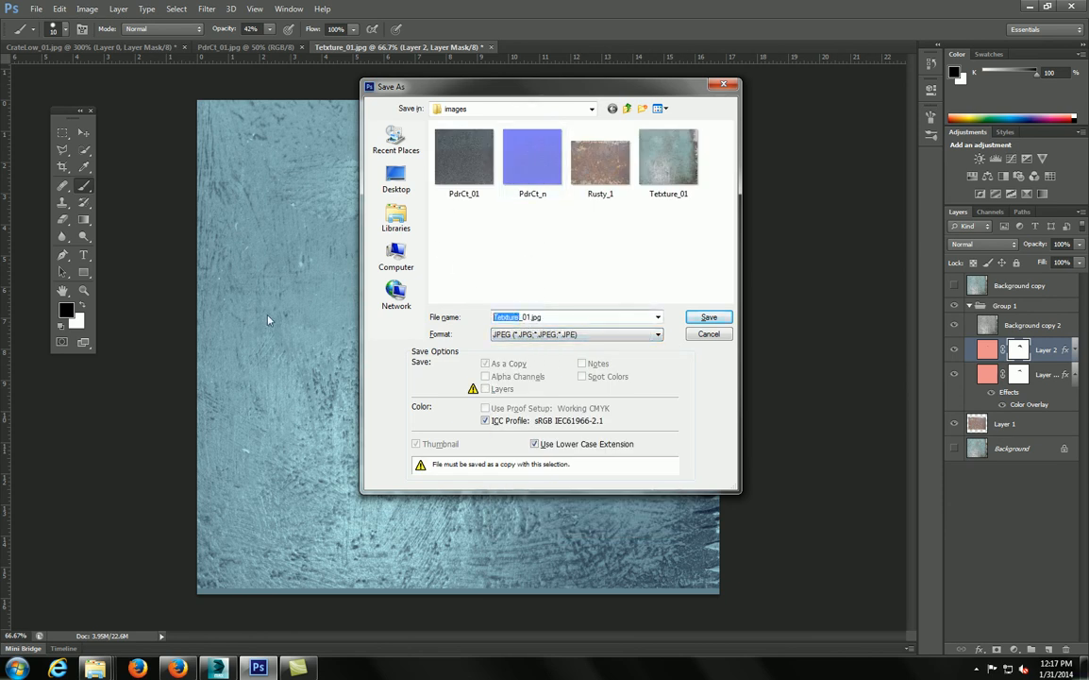
pyautogui.write('Diffuse')
pyautogui.click(708, 318)
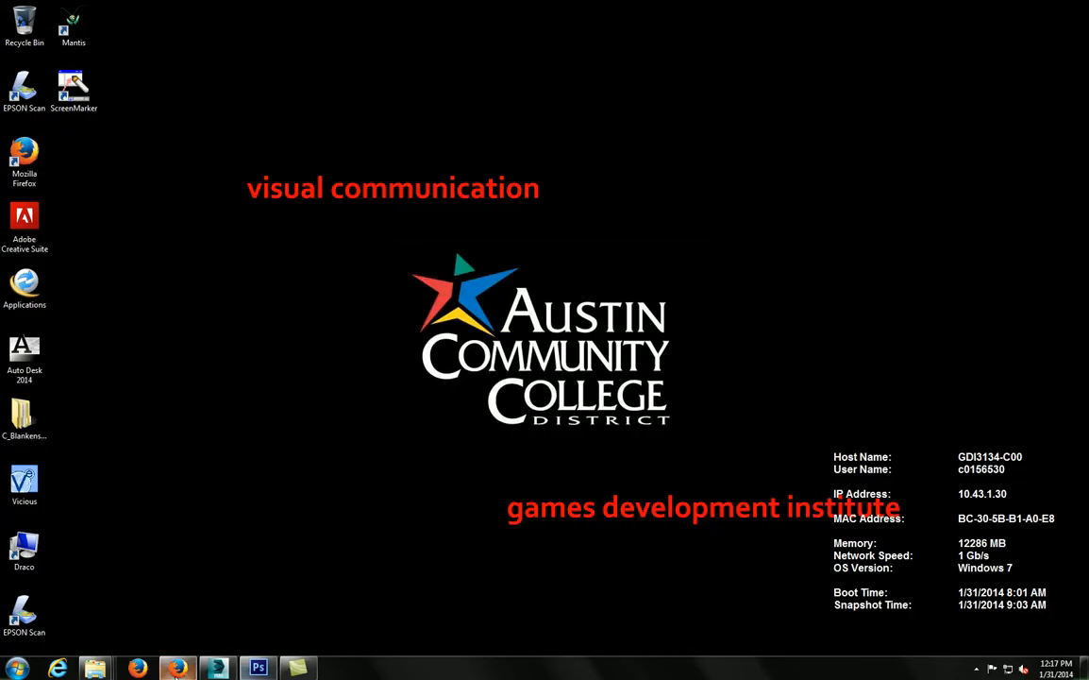
pyautogui.click(297, 668)
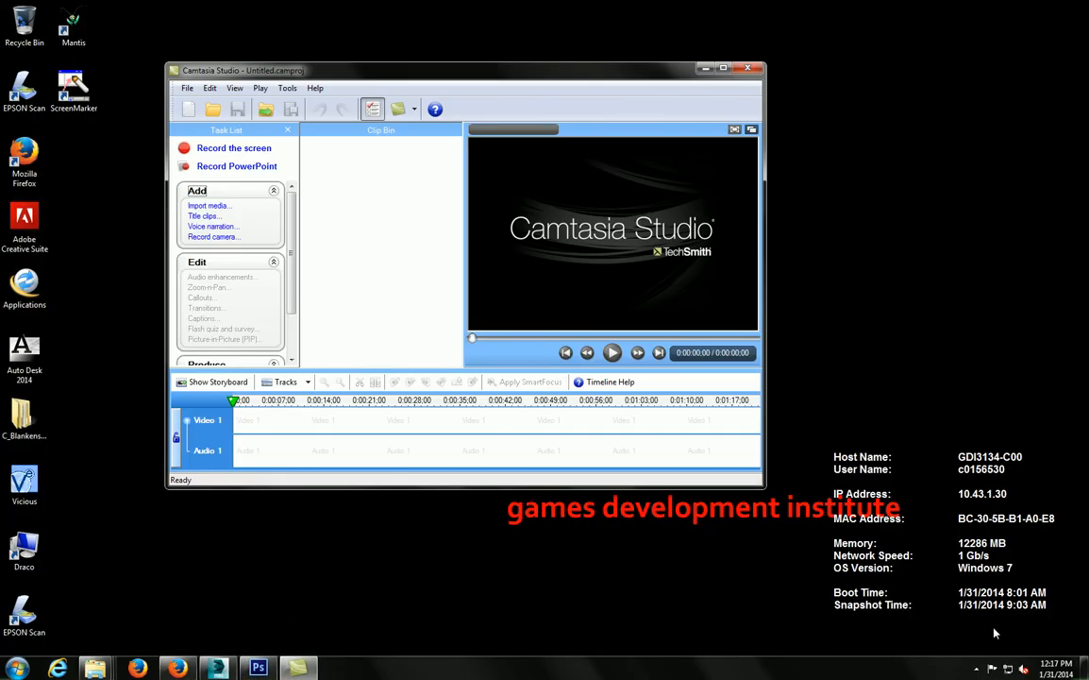